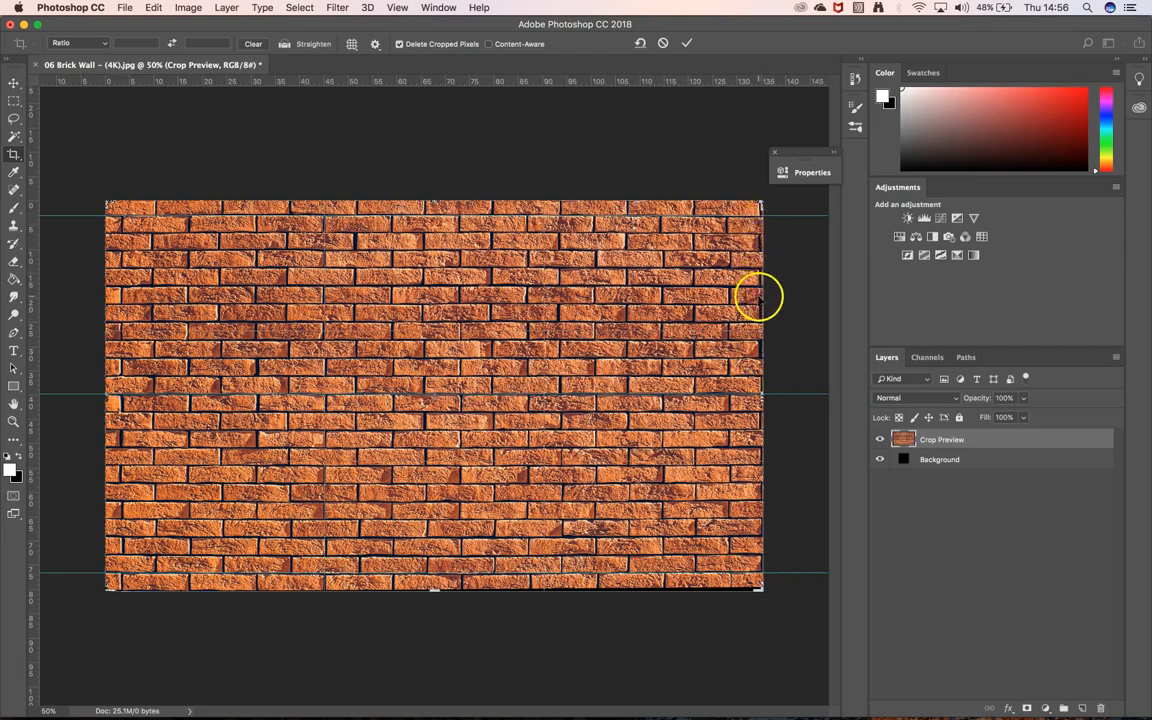
- Crop the brick wall image inward from its right and left edges to about 112 cm wide
right_click(763, 398)
click(757, 395)
right_click(762, 394)
click(765, 398)
click(762, 399)
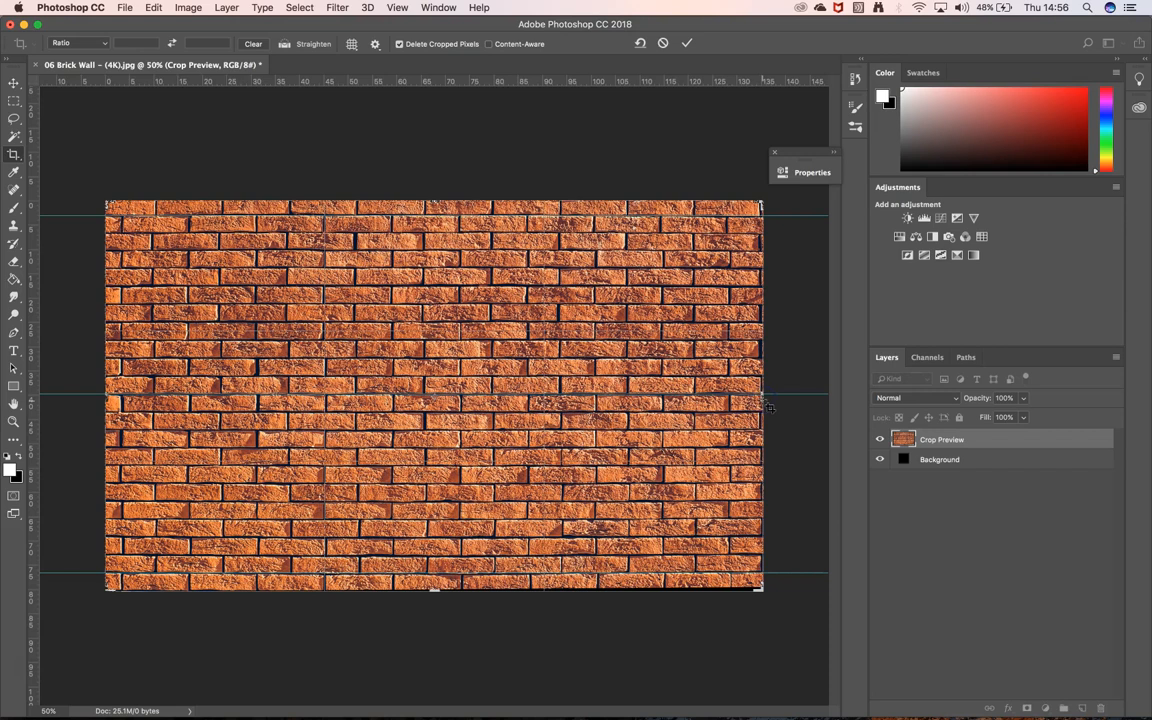
drag(760, 397, 728, 392)
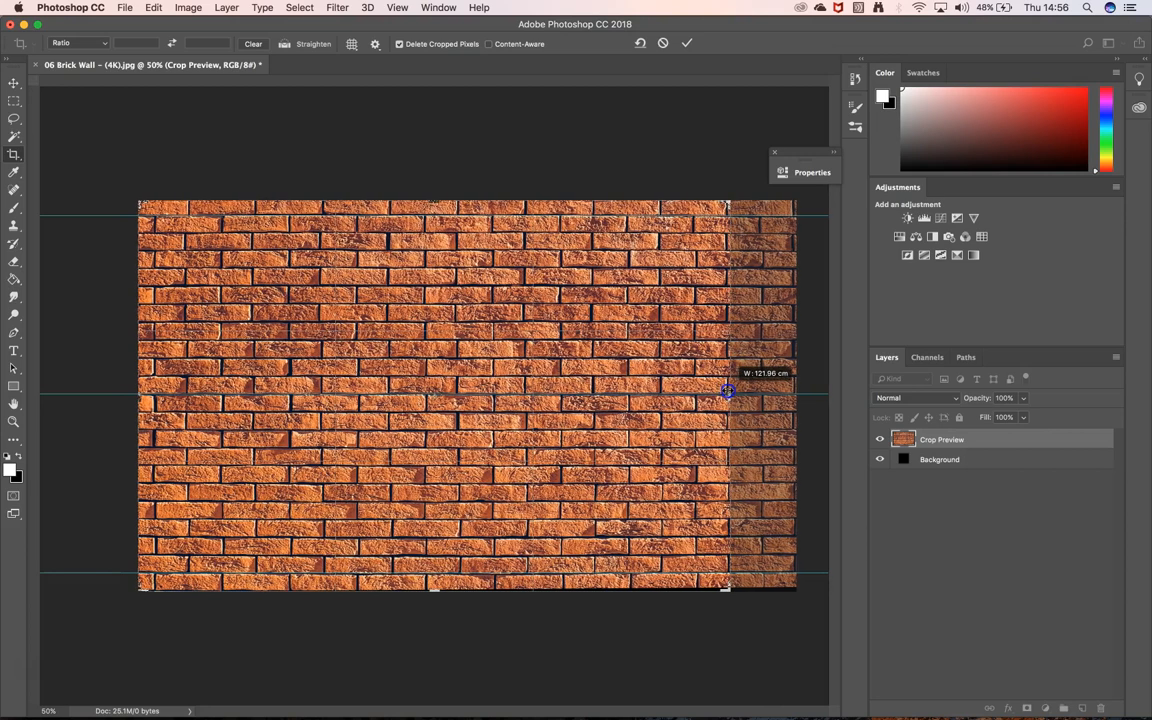
drag(728, 392, 727, 392)
drag(727, 391, 727, 392)
drag(727, 391, 729, 391)
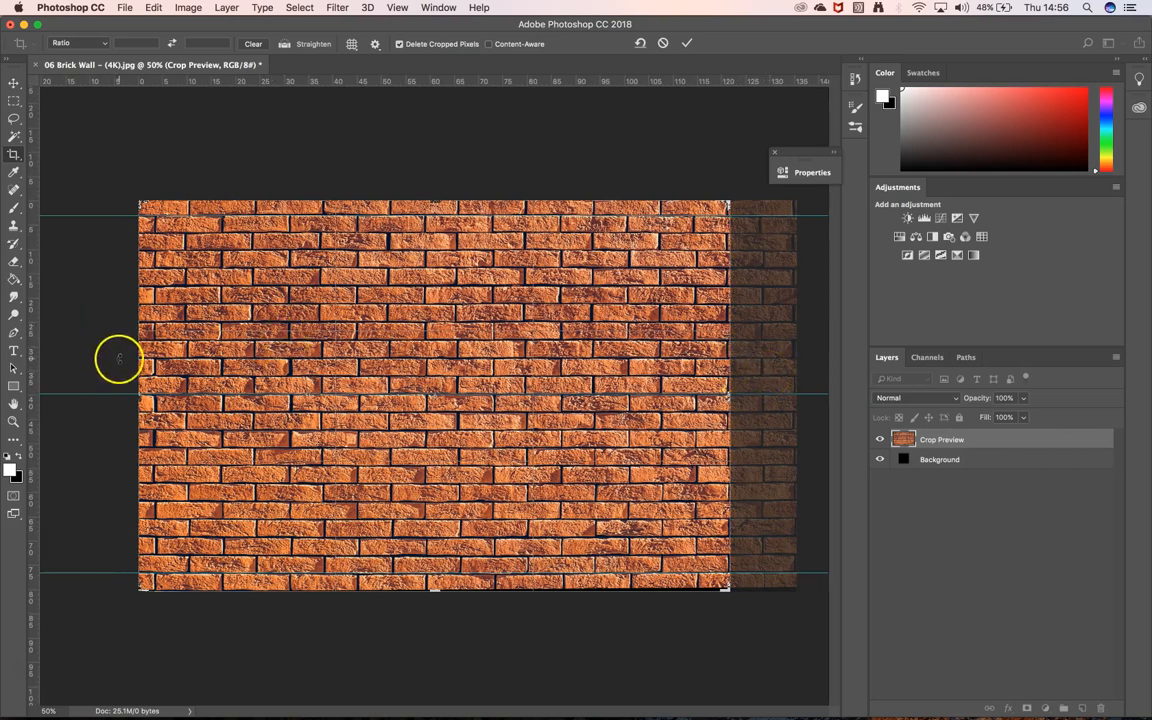
drag(140, 395, 163, 389)
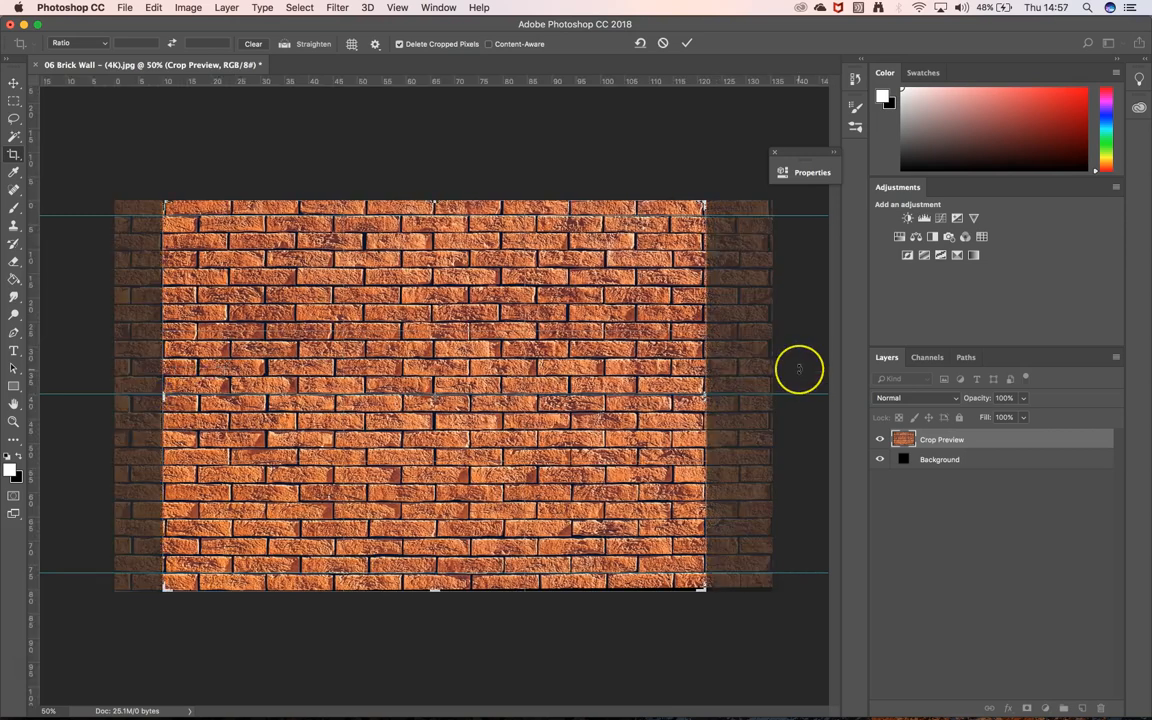
key(Return)
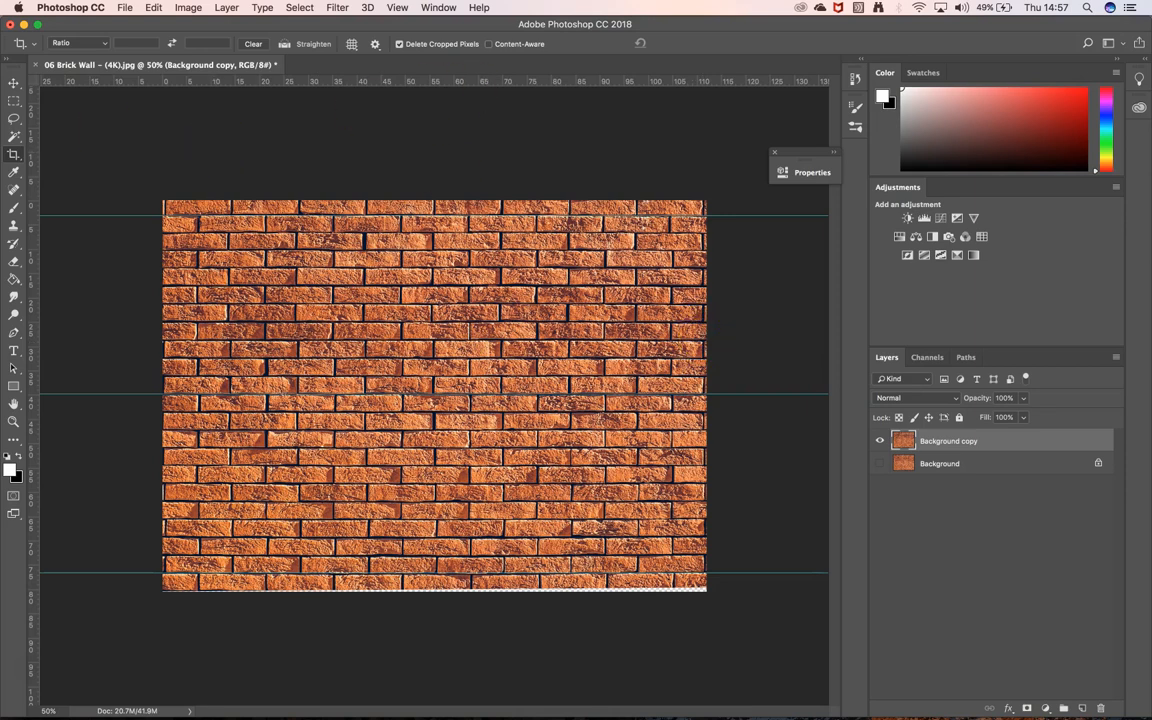
- Duplicate the Background copy layer and hide the layer it was copied from
click(11, 82)
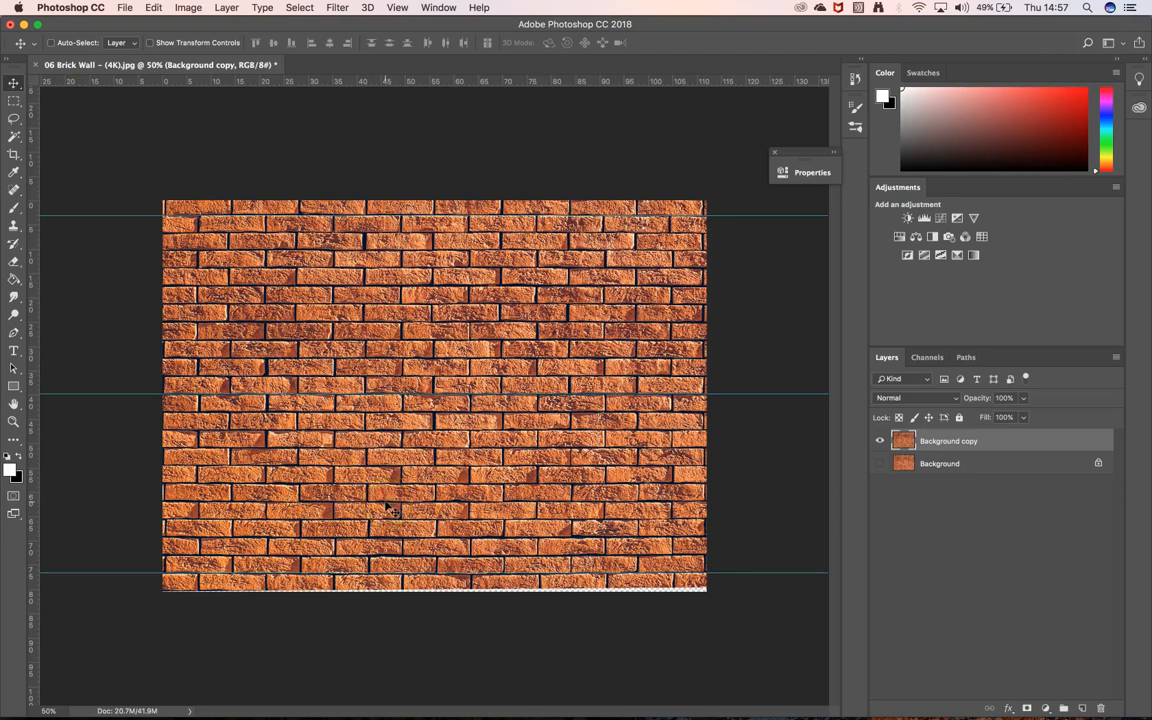
key(super+equal)
key(super+equal)
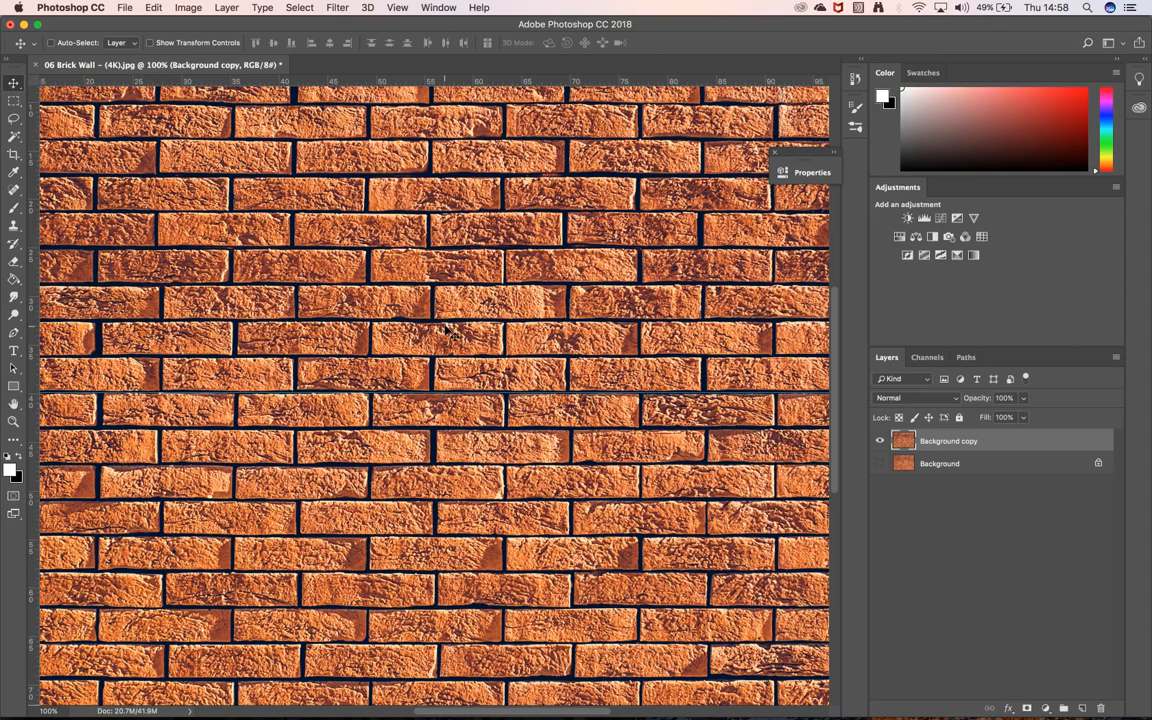
key(super+minus)
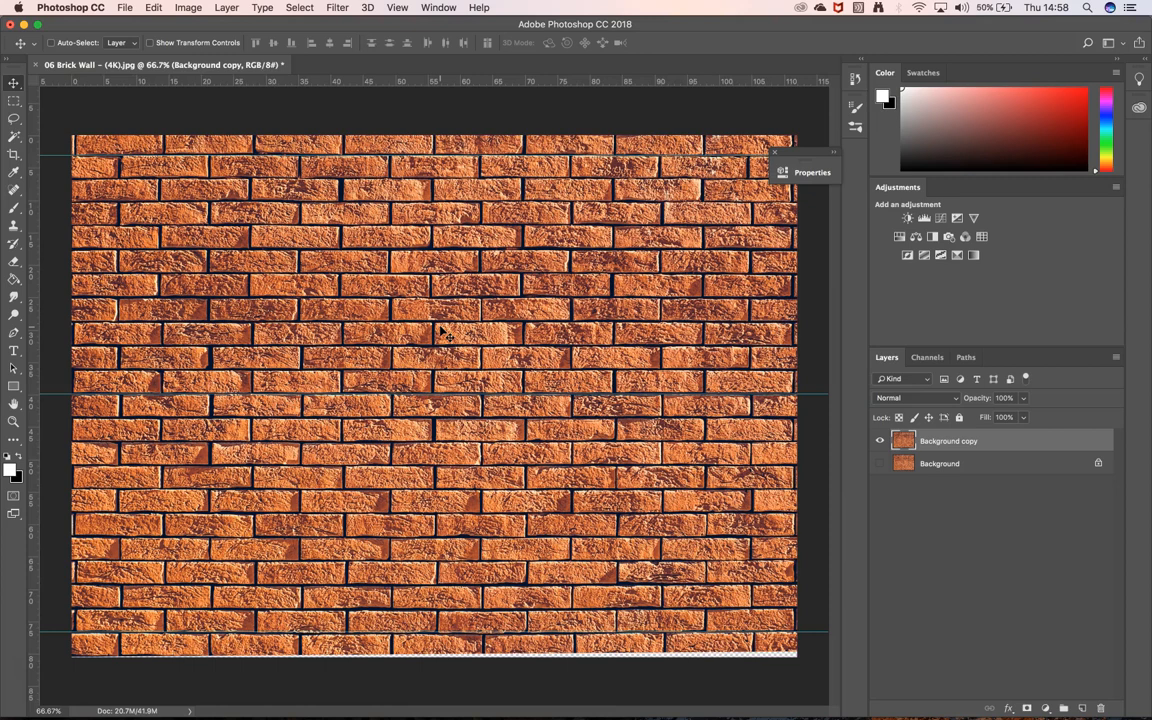
drag(943, 443, 1080, 708)
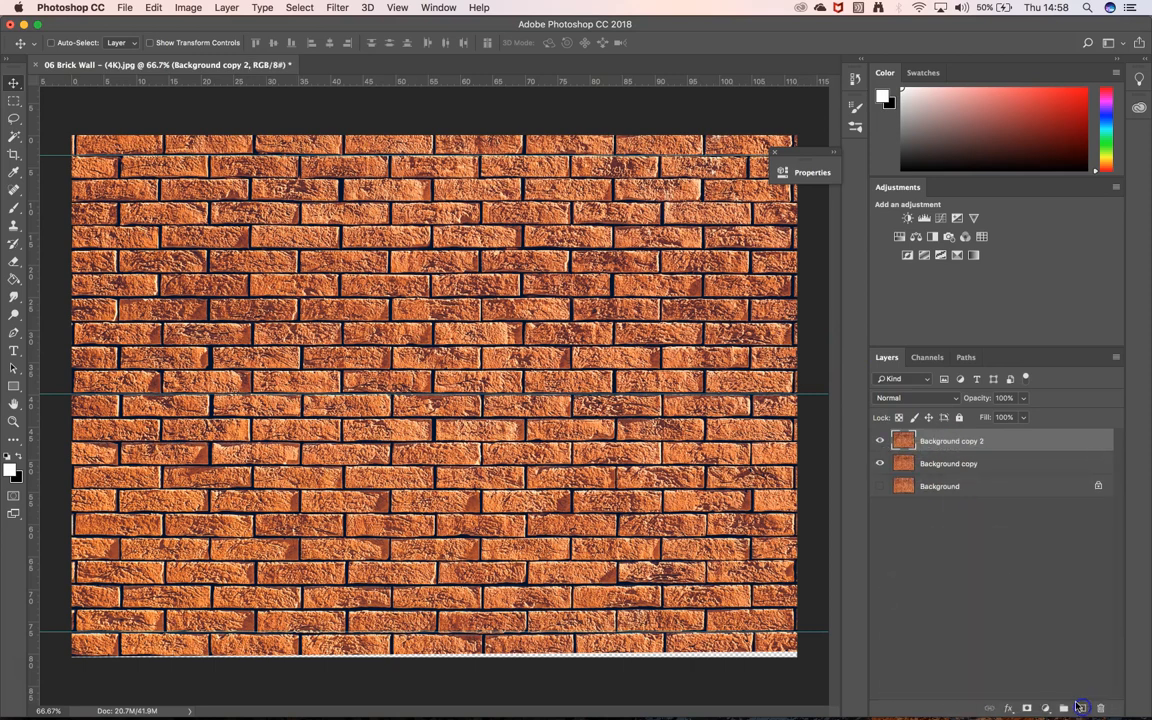
click(880, 463)
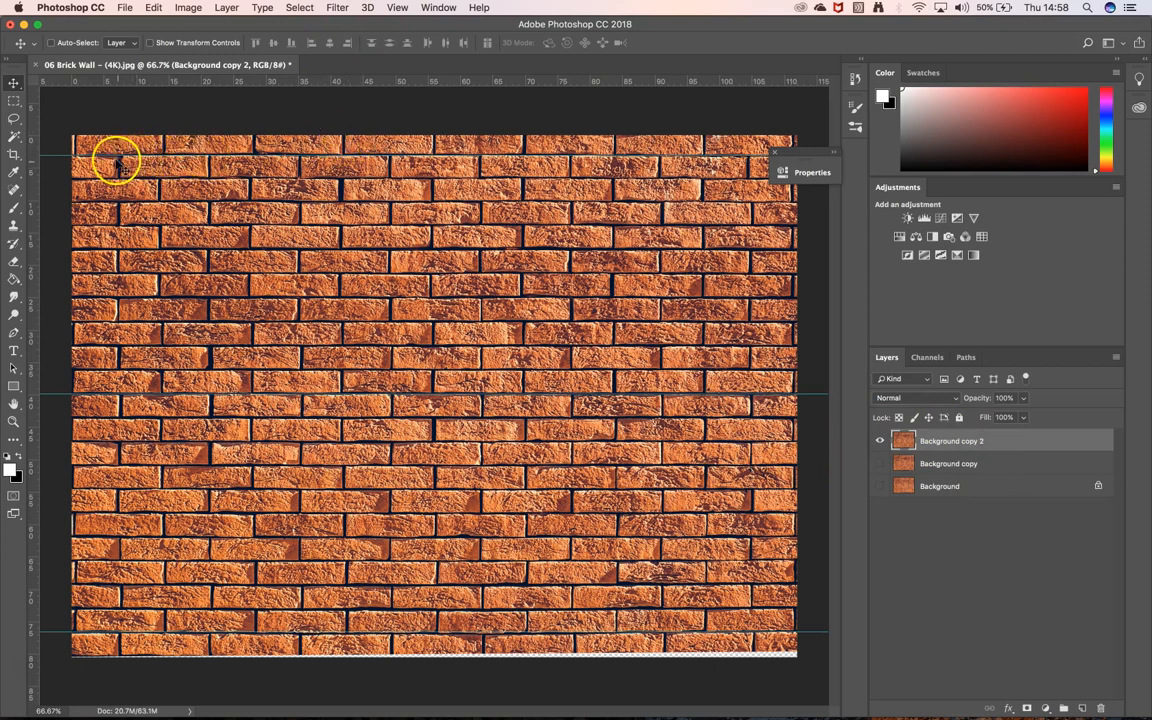
- Clear all guides from the image and hide the rulers
click(436, 8)
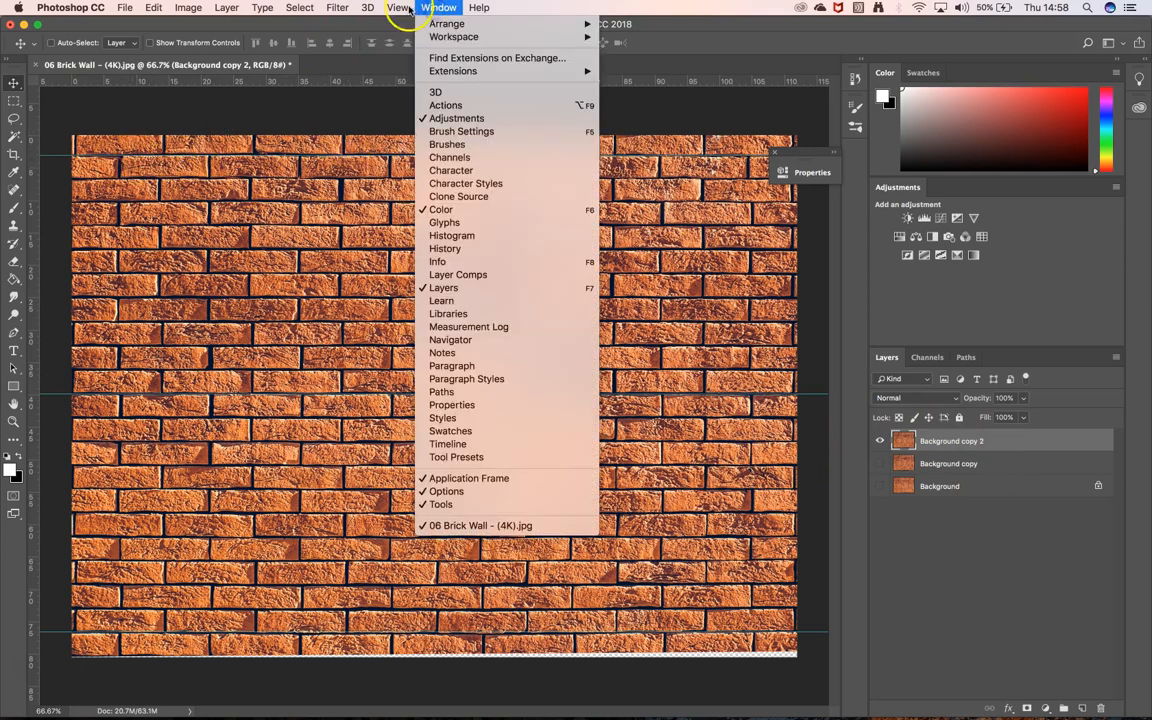
click(400, 8)
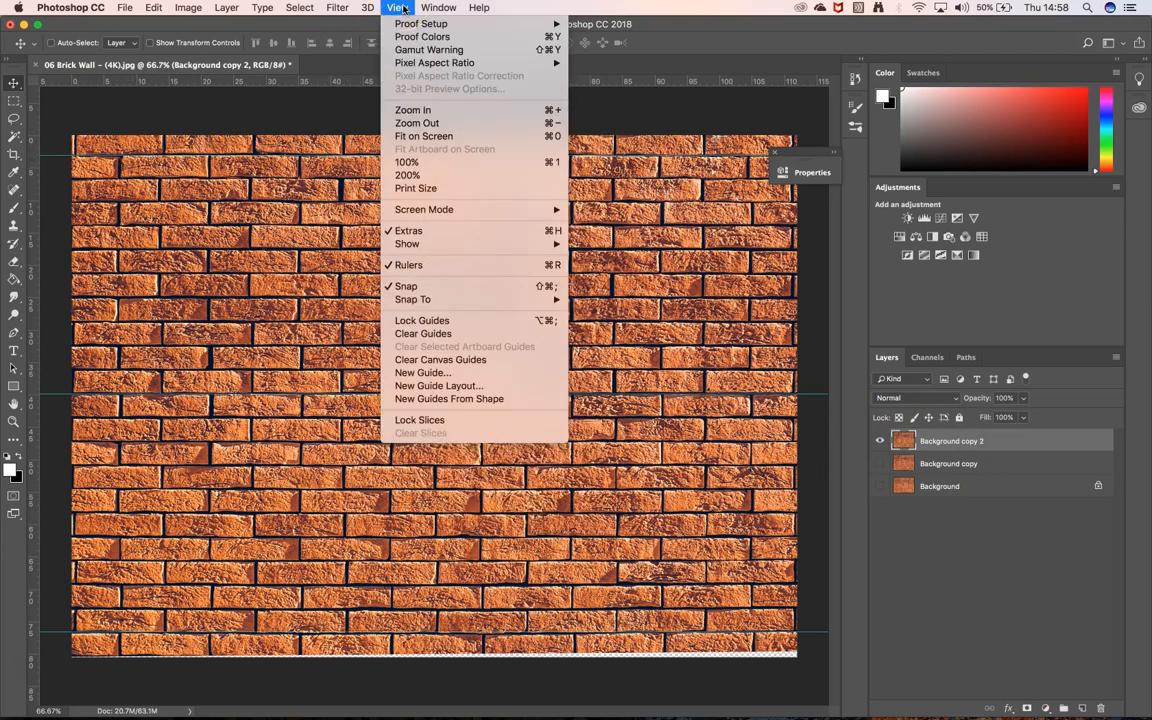
click(424, 334)
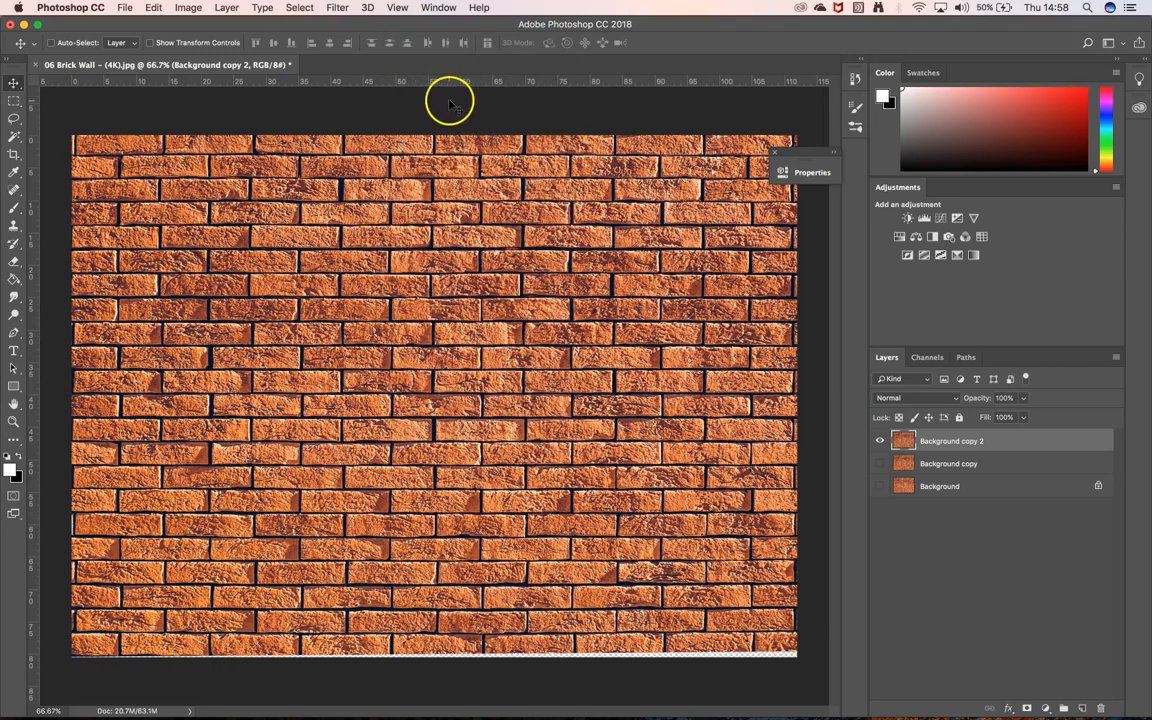
click(398, 8)
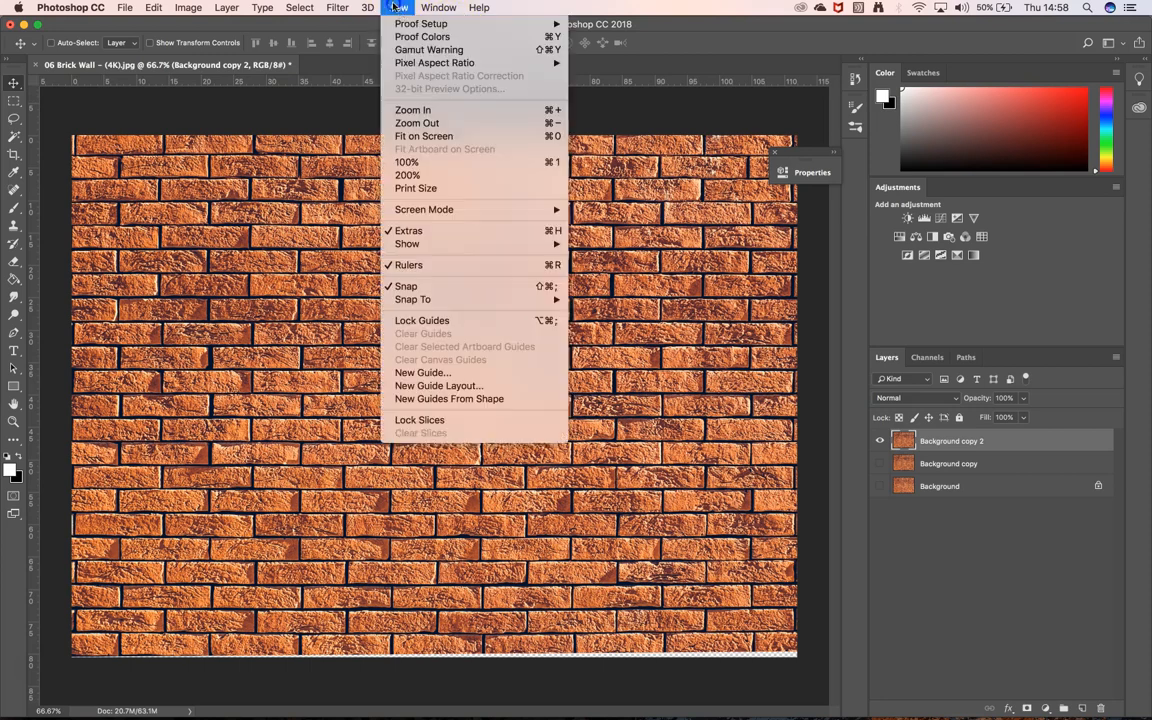
click(398, 265)
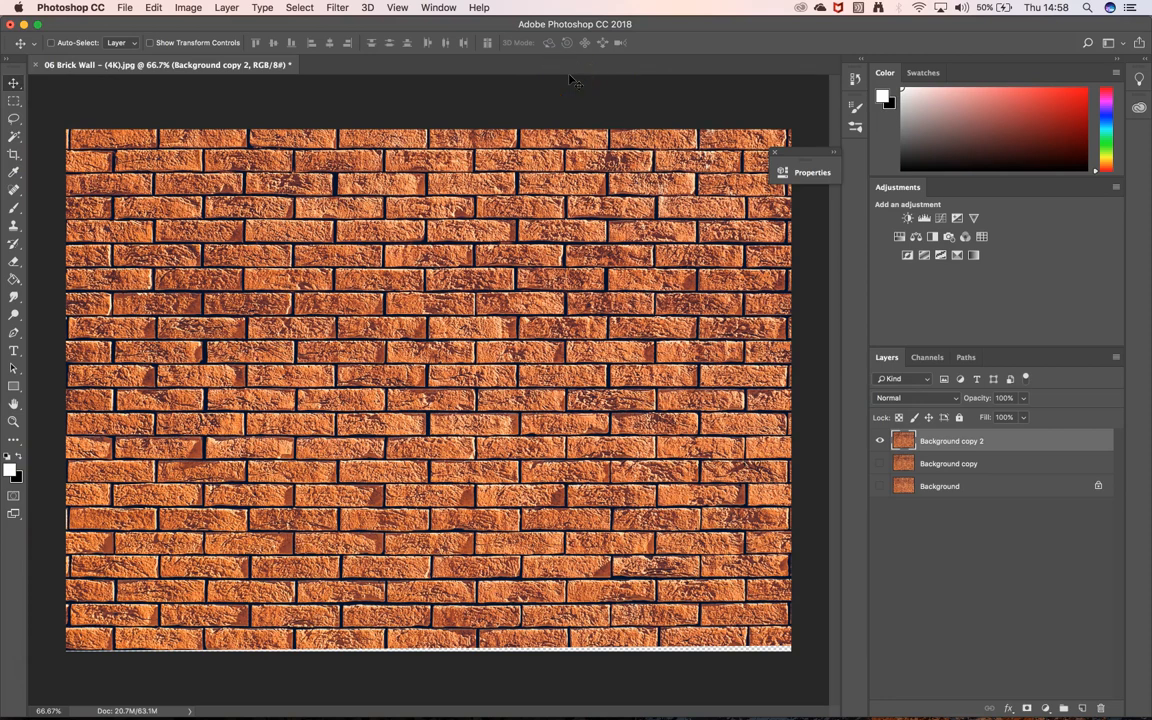
- Start a Shadows/Highlights adjustment on the Background copy 2 layer, compare its preview, and show the extended options
click(190, 8)
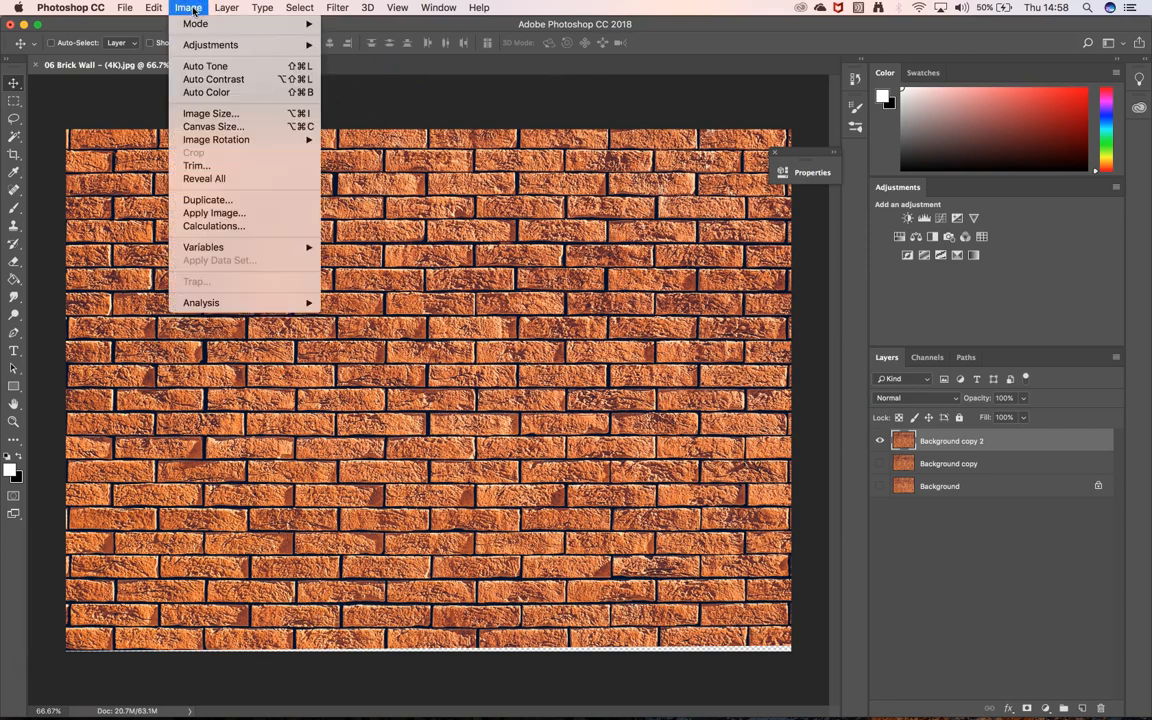
mouse_move(230, 45)
click(344, 48)
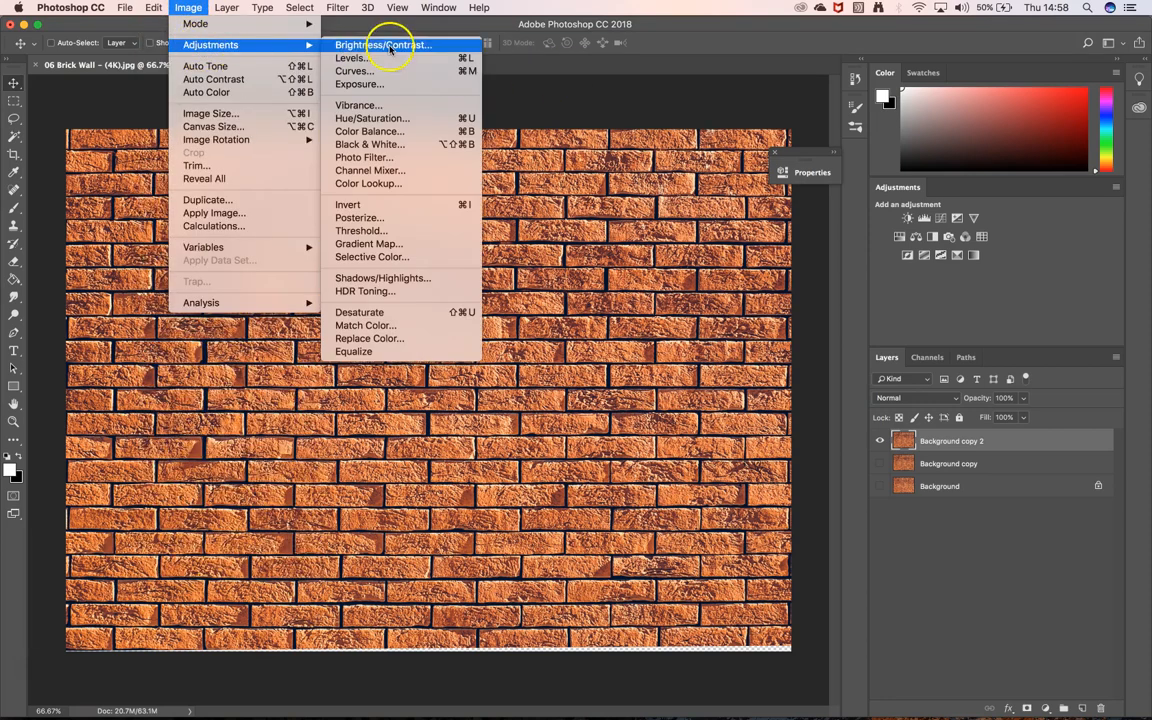
click(400, 283)
drag(575, 105, 671, 46)
click(700, 171)
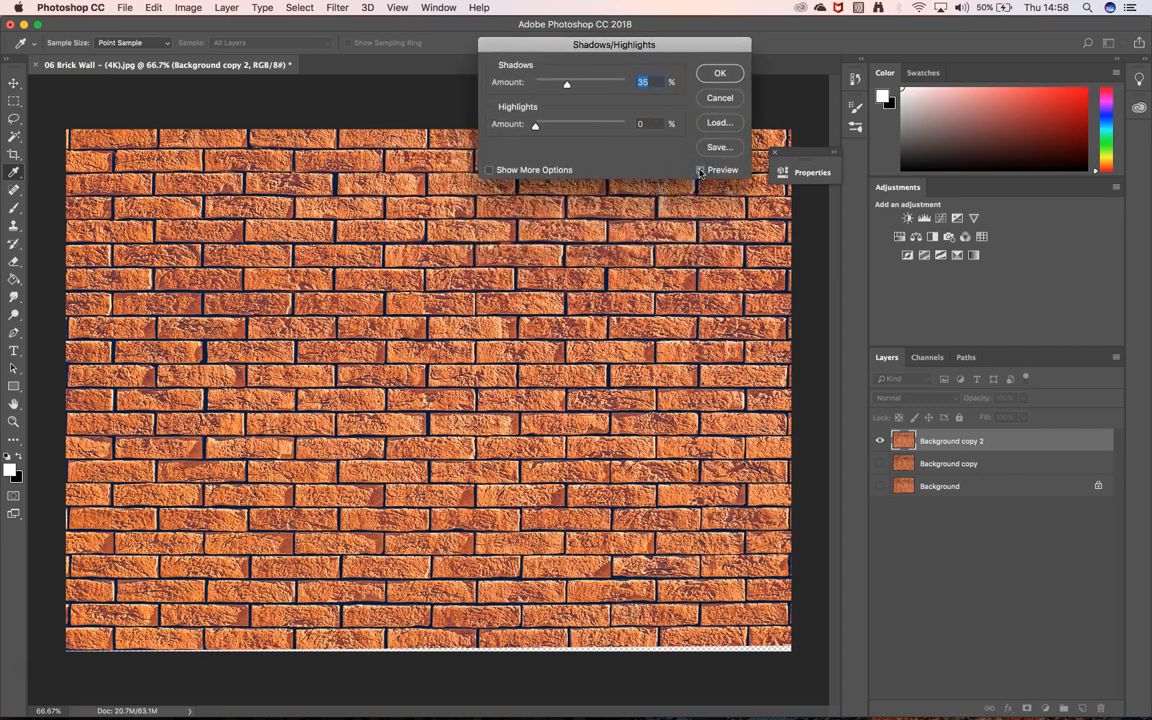
click(700, 171)
click(700, 171)
click(489, 171)
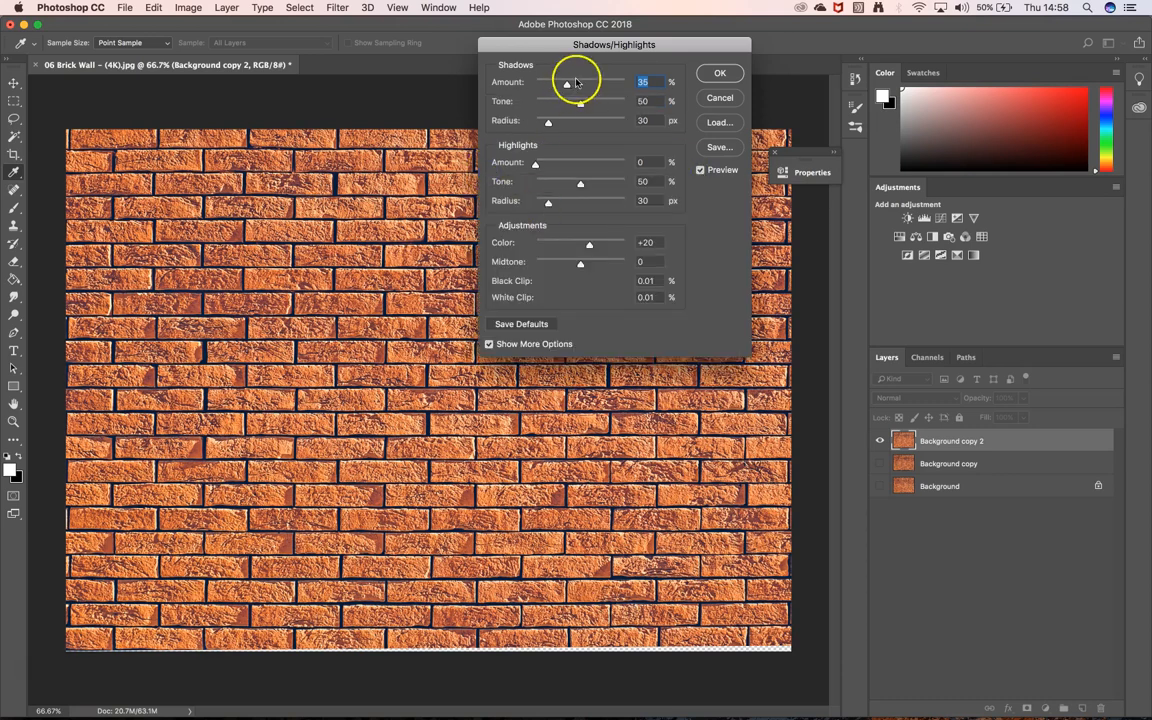
drag(610, 45, 660, 44)
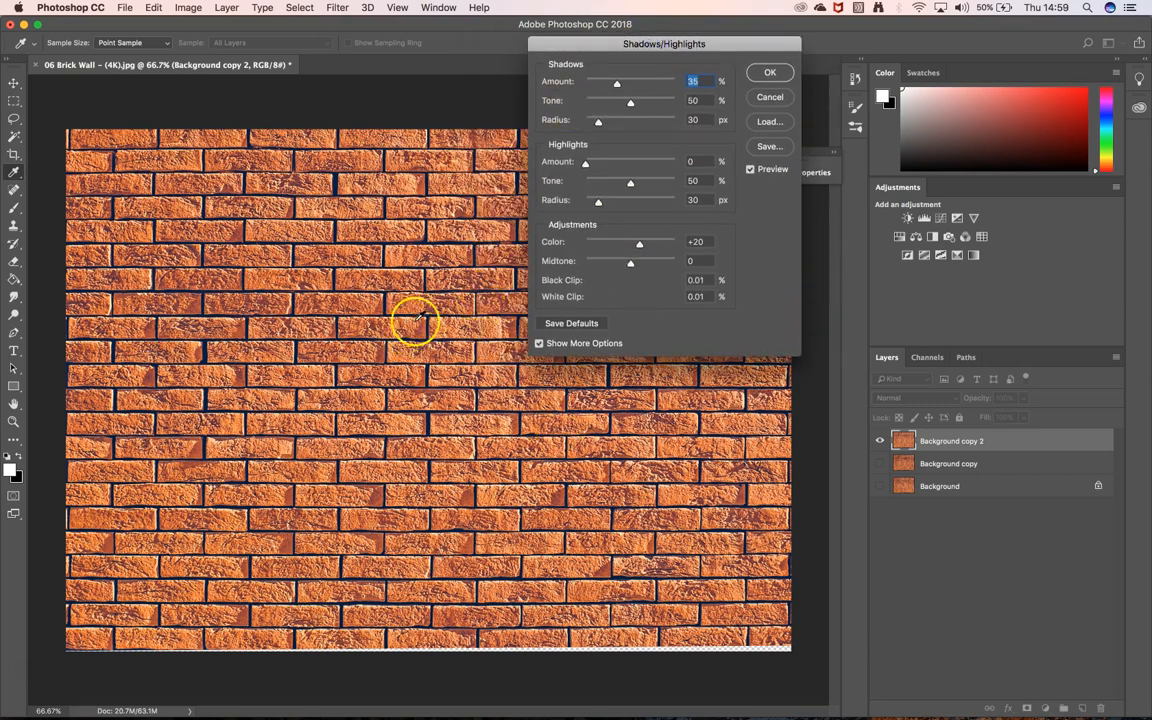
- Set the Shadows amount to 75%, tone to 72% and radius to 85 px
click(618, 85)
drag(669, 85, 688, 86)
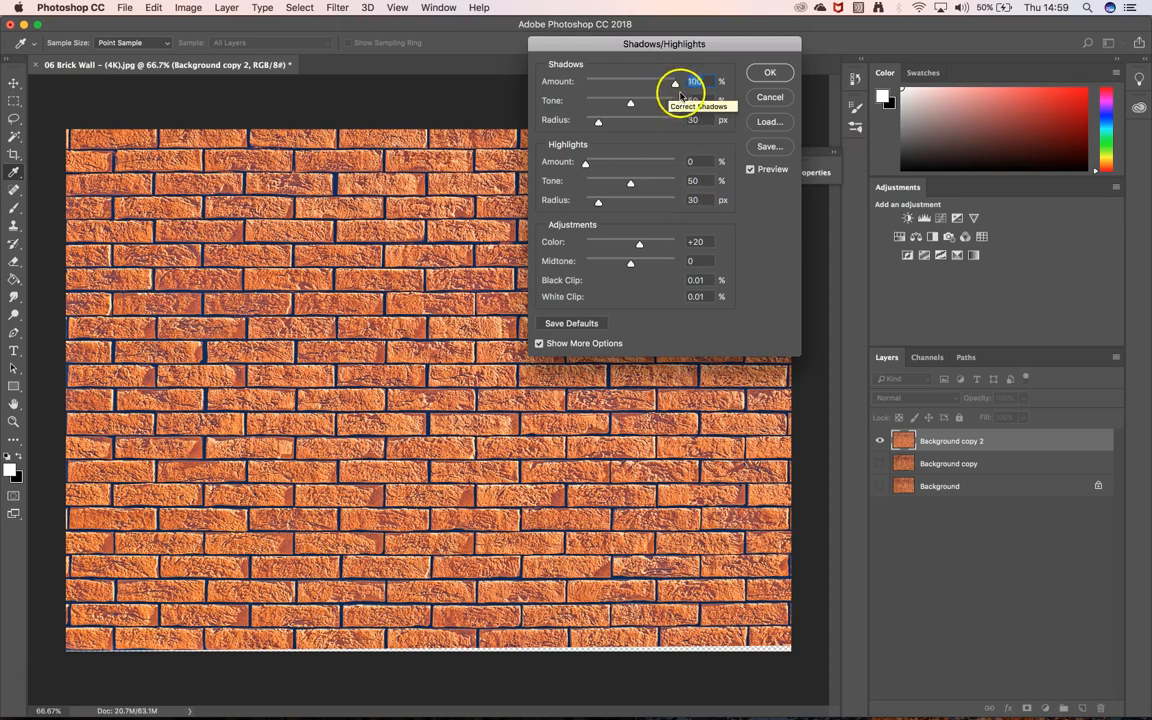
drag(675, 87, 697, 102)
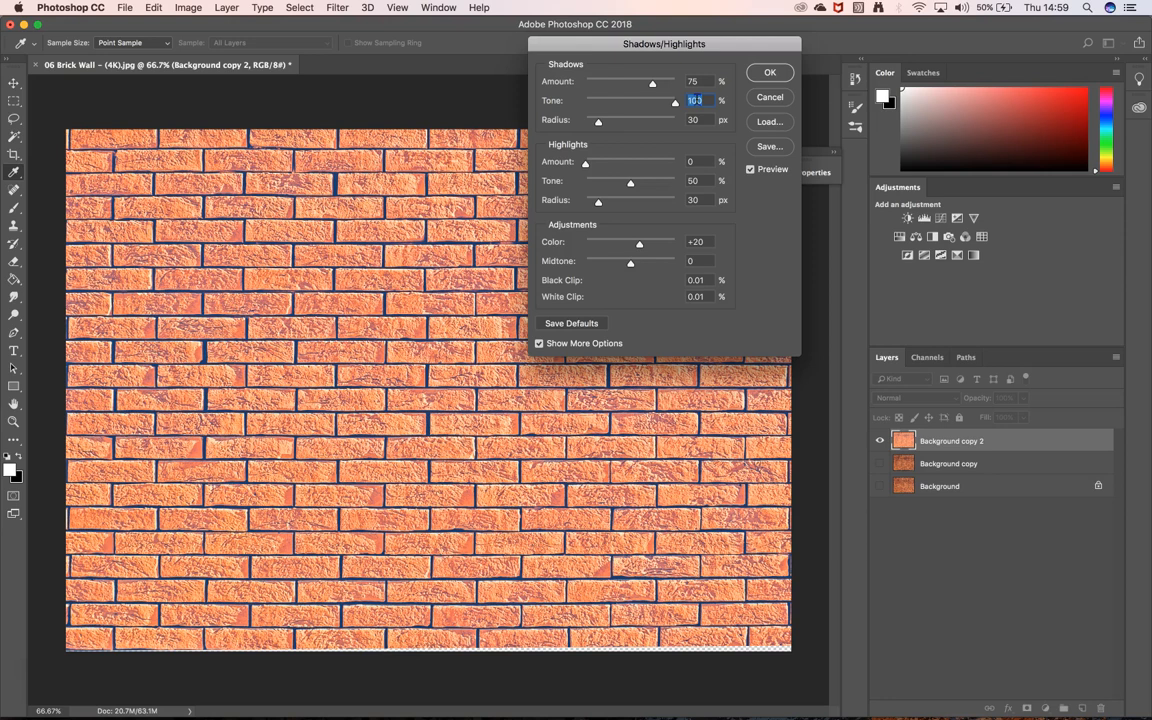
key(Down)
key(Down)
key(Down)
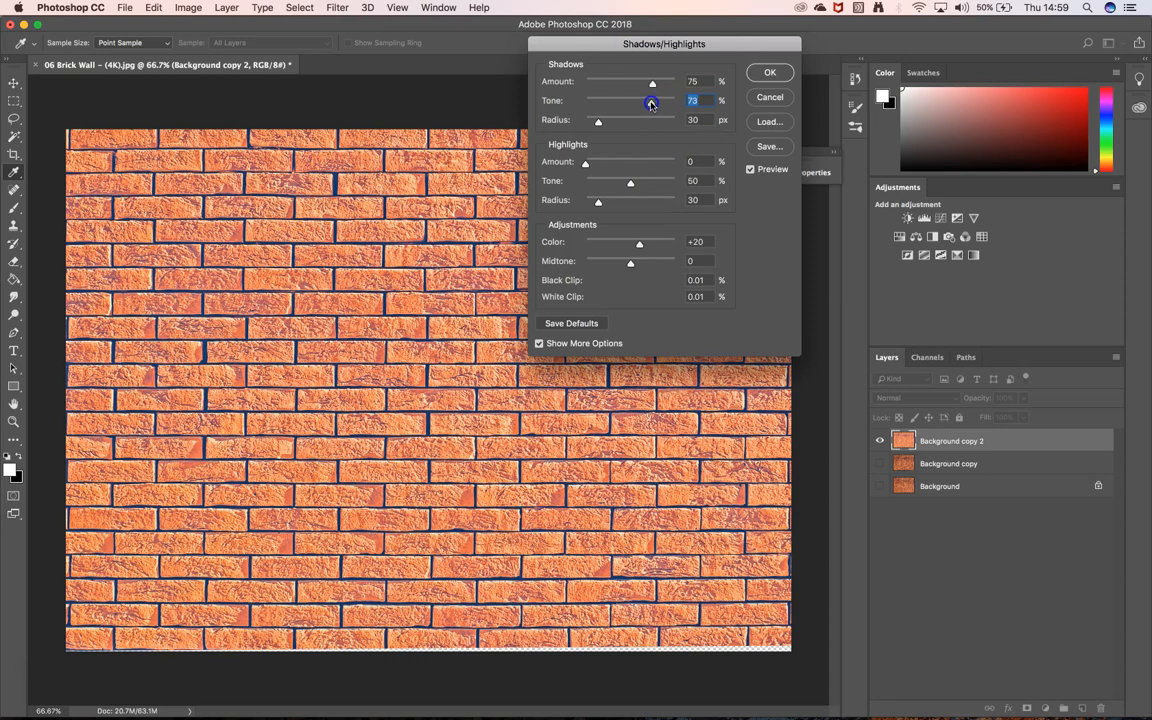
mouse_move(599, 121)
mouse_down()
mouse_move(682, 122)
mouse_move(615, 122)
mouse_up()
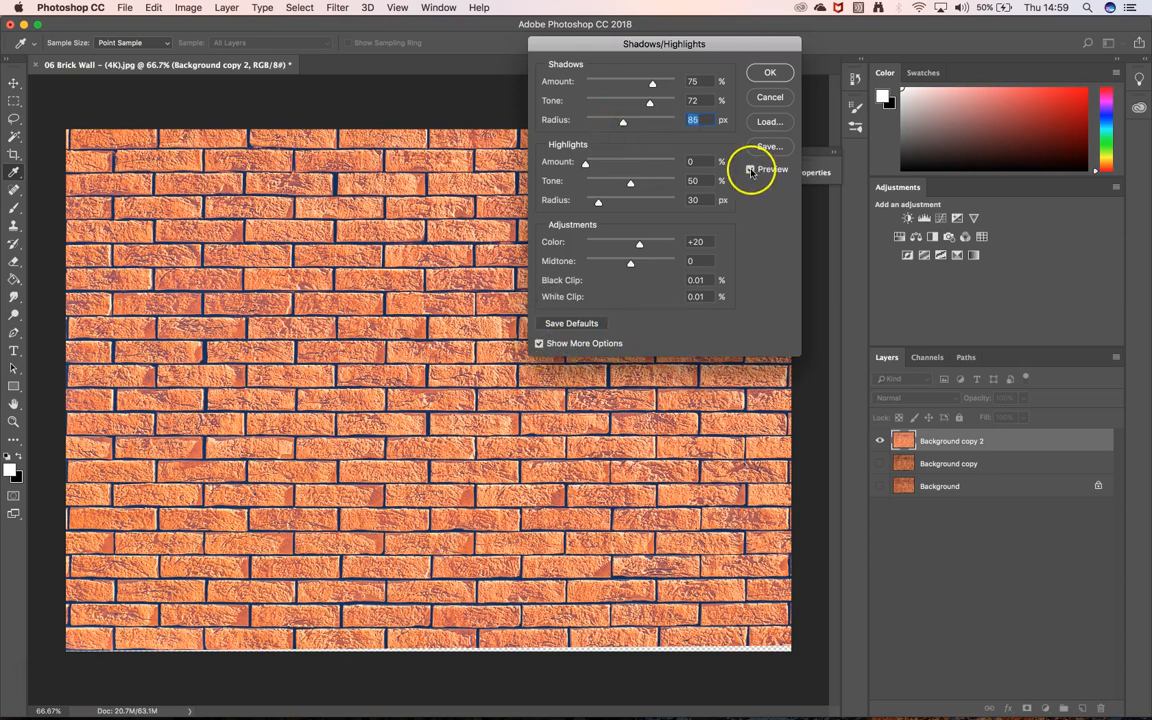
- Compare the brick wall with and without the shadow correction in the preview
click(751, 171)
click(751, 171)
click(751, 171)
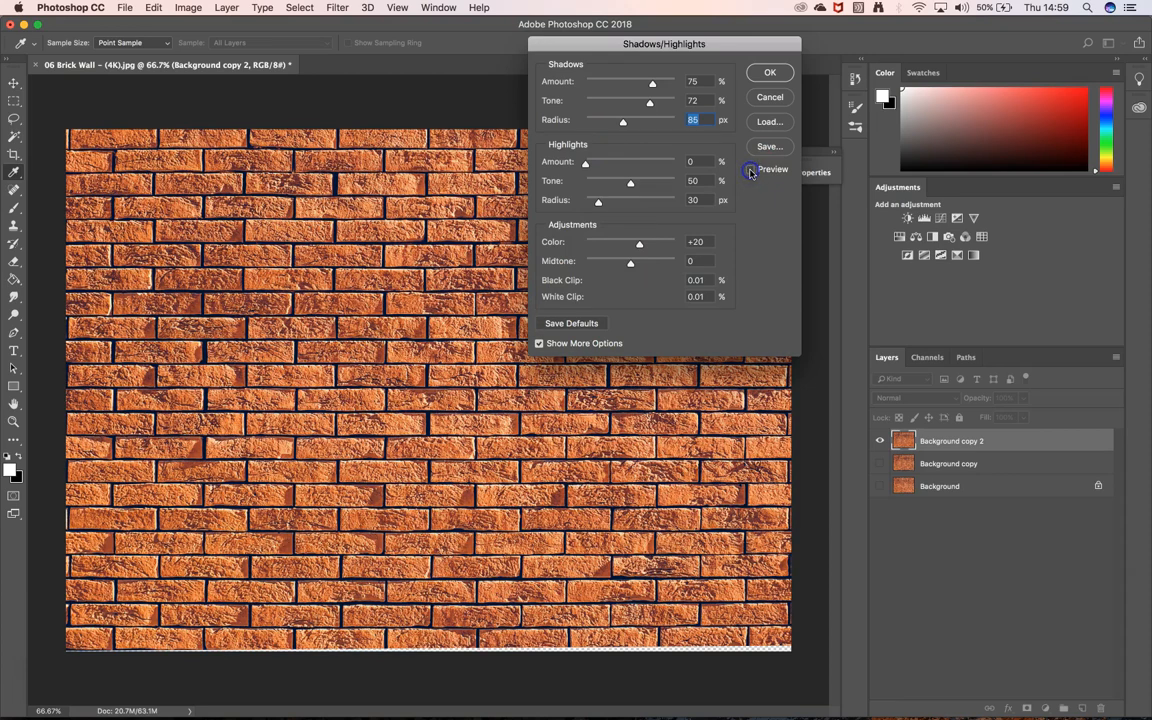
click(751, 171)
click(751, 171)
click(751, 171)
click(751, 171)
click(751, 171)
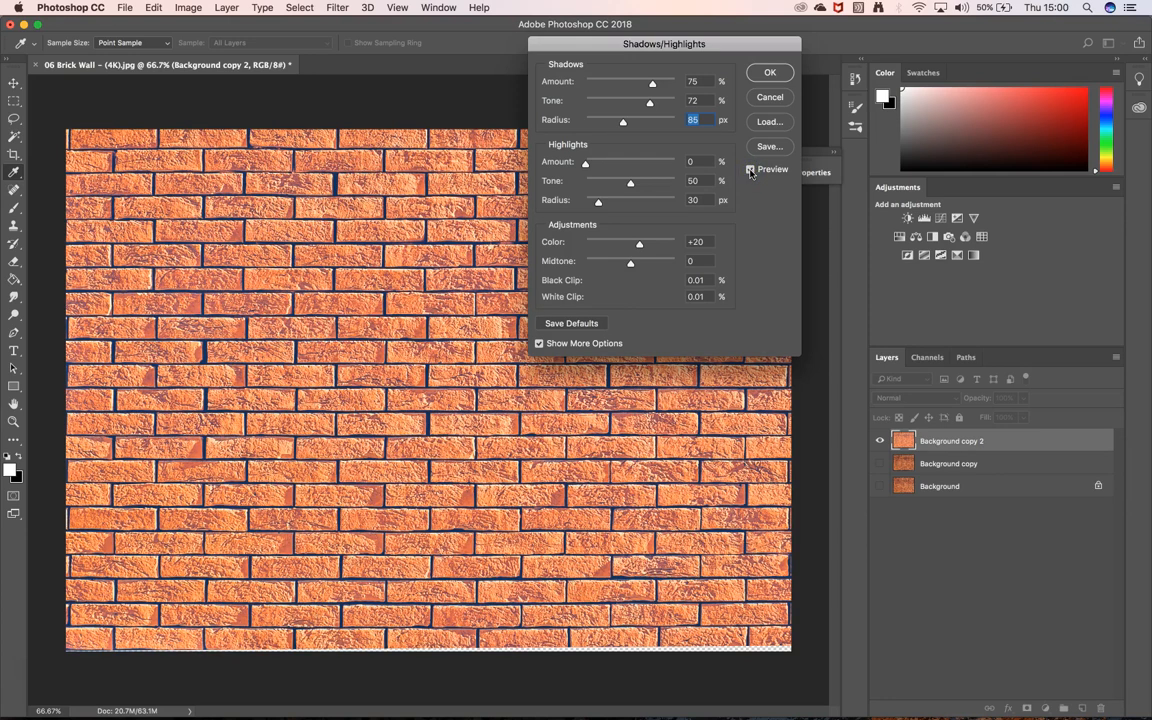
- Set Highlights amount to 43% and tone to 57%, with Color +45 and Midtone +31, and compare the result with the original
drag(586, 162, 633, 188)
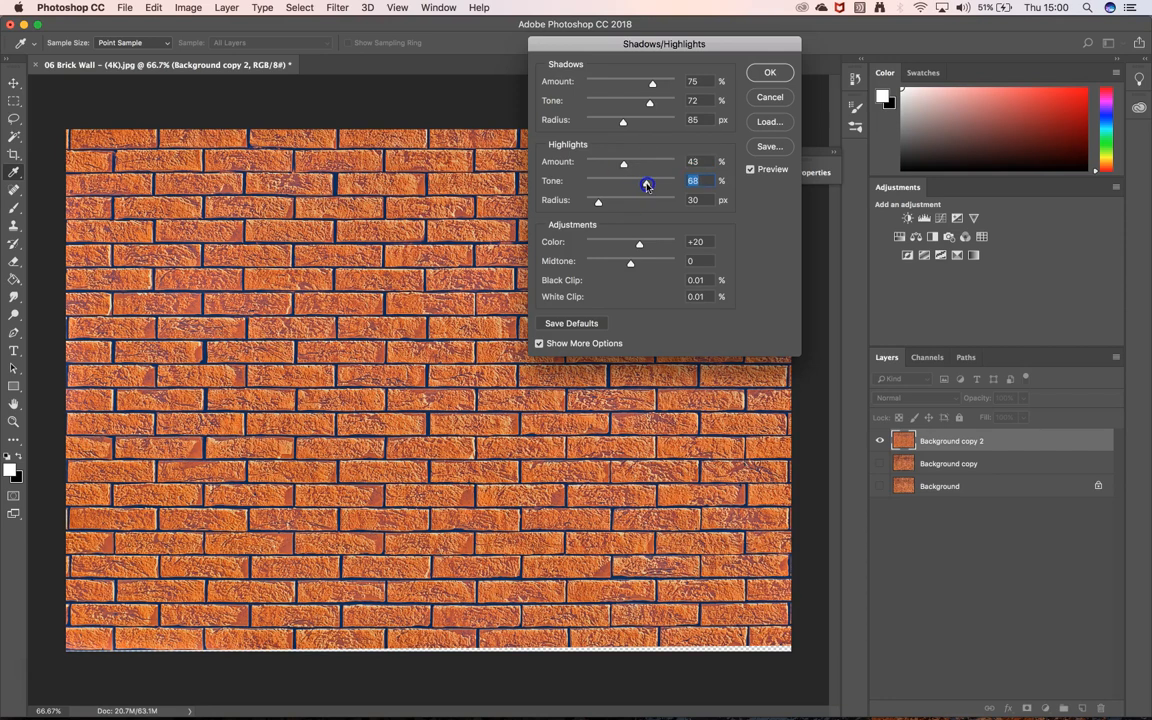
drag(666, 184, 637, 185)
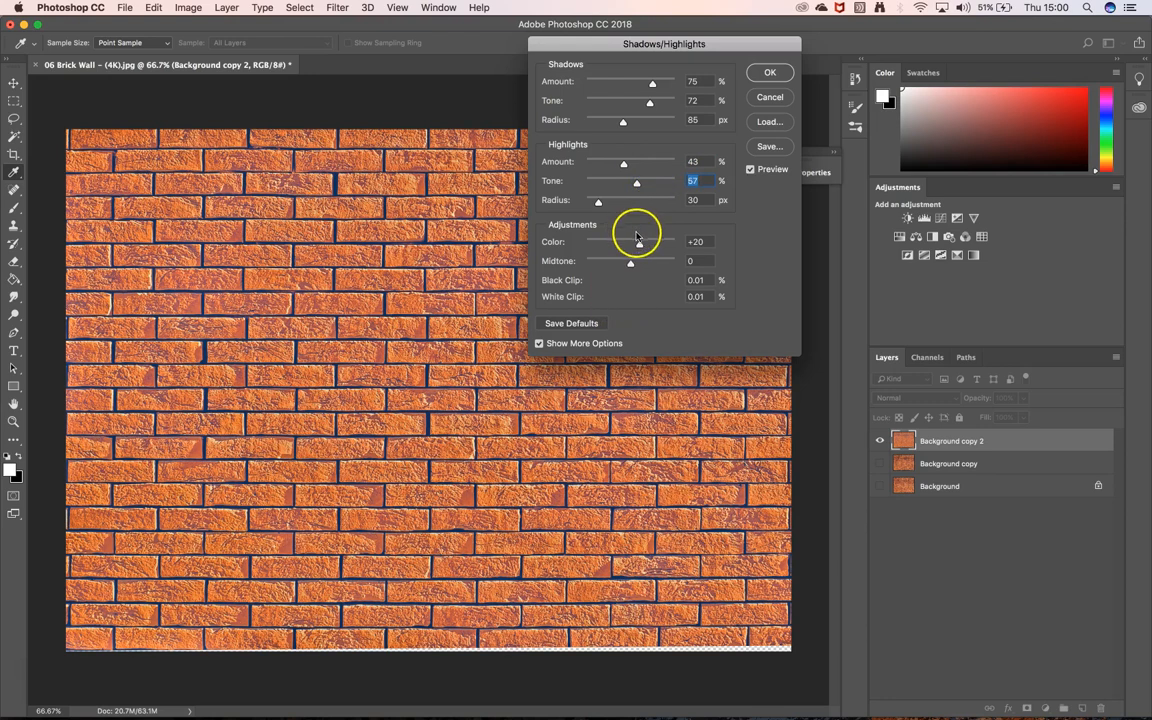
mouse_move(640, 246)
mouse_down()
mouse_move(657, 246)
mouse_move(601, 264)
mouse_move(635, 262)
mouse_up()
click(750, 169)
click(750, 169)
click(750, 169)
click(750, 169)
click(750, 169)
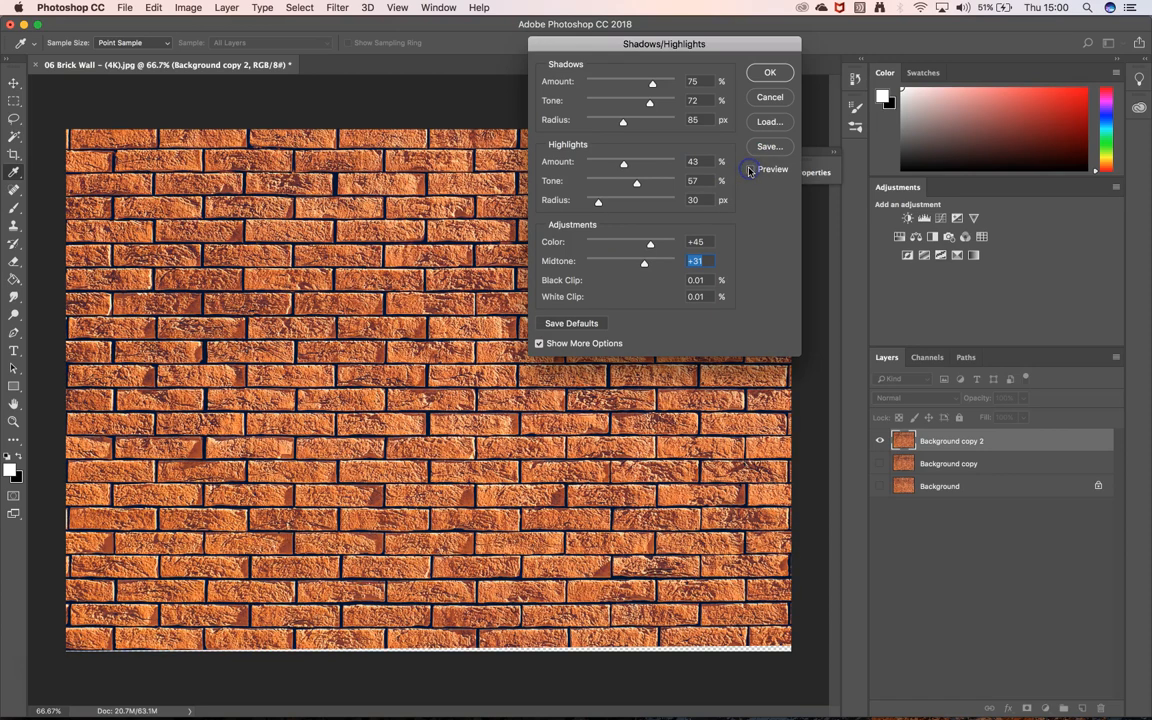
click(750, 169)
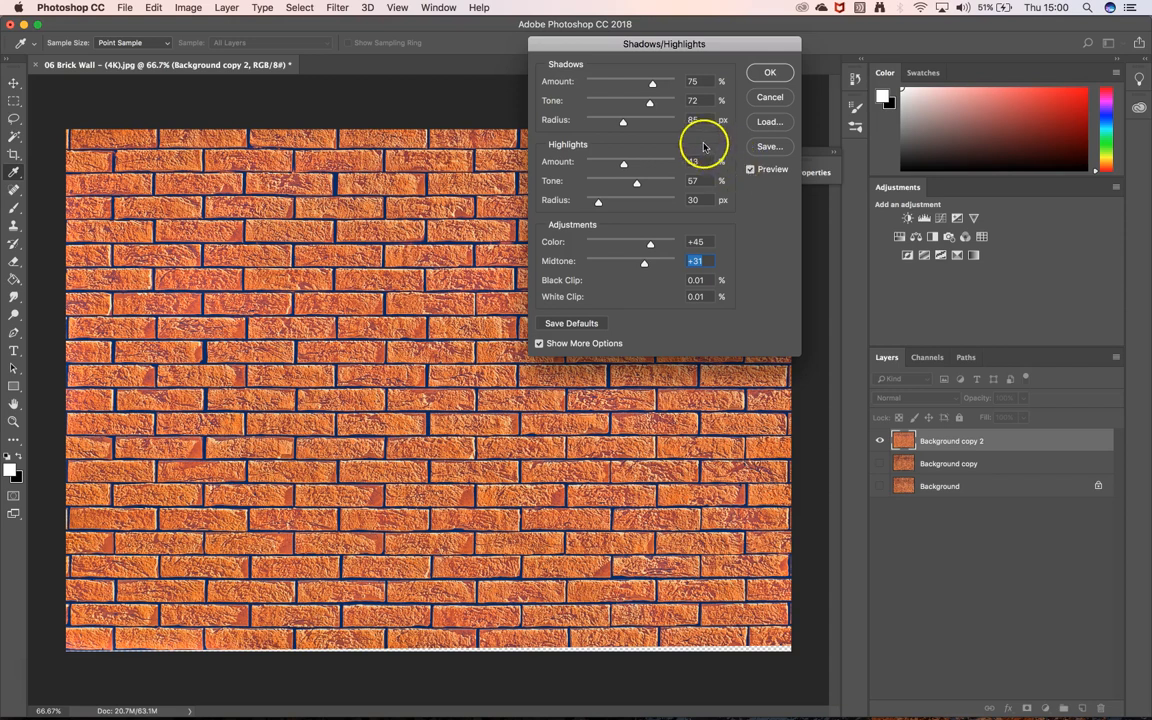
- Set the Shadows amount to 68%, tone to 54% and radius to 54 px, comparing the result with the original
drag(651, 105, 639, 105)
click(751, 170)
click(751, 170)
click(751, 170)
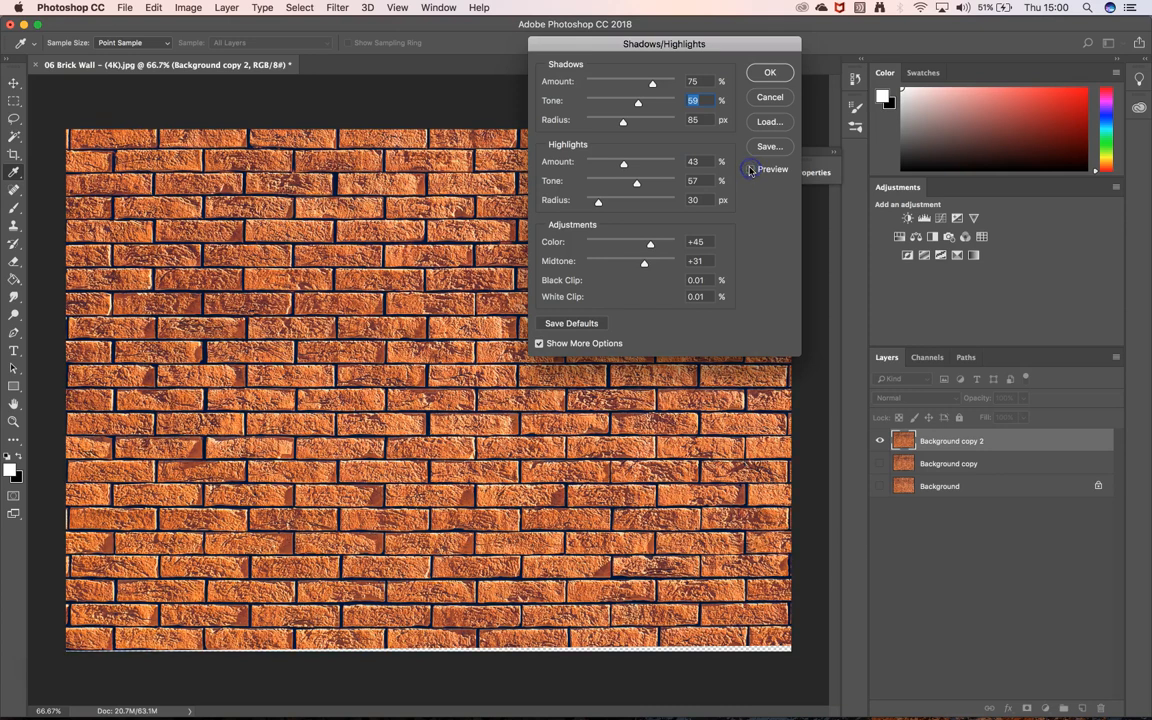
drag(620, 121, 641, 108)
click(751, 170)
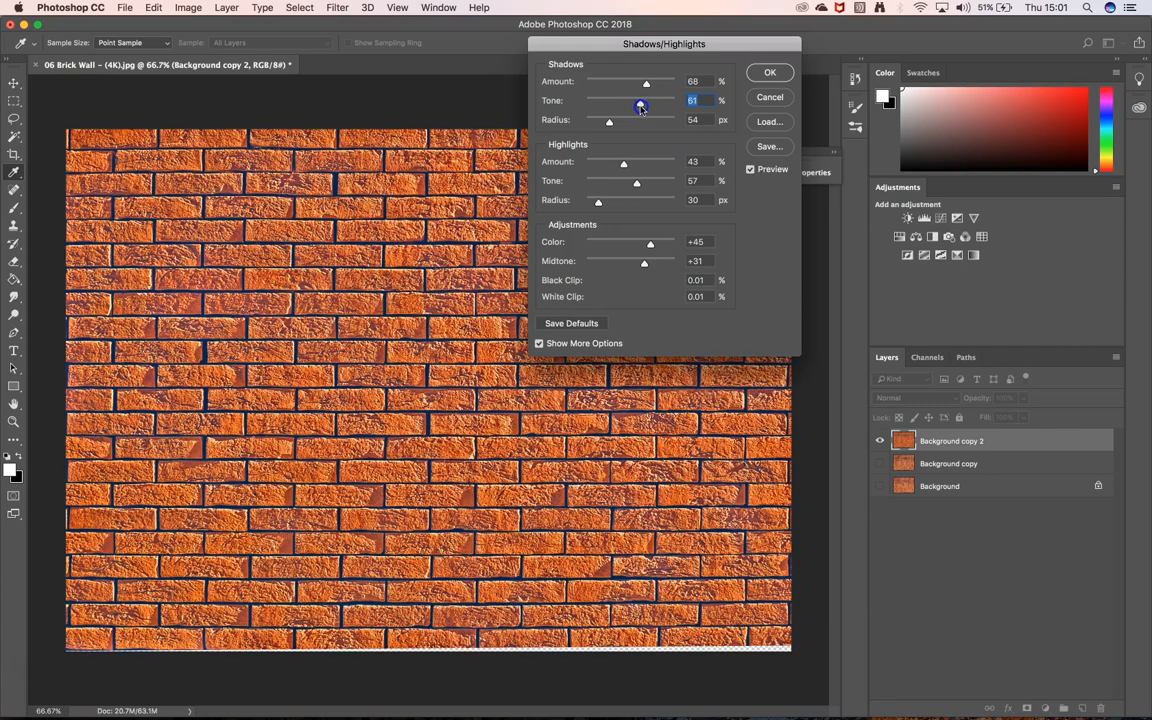
click(752, 170)
click(752, 170)
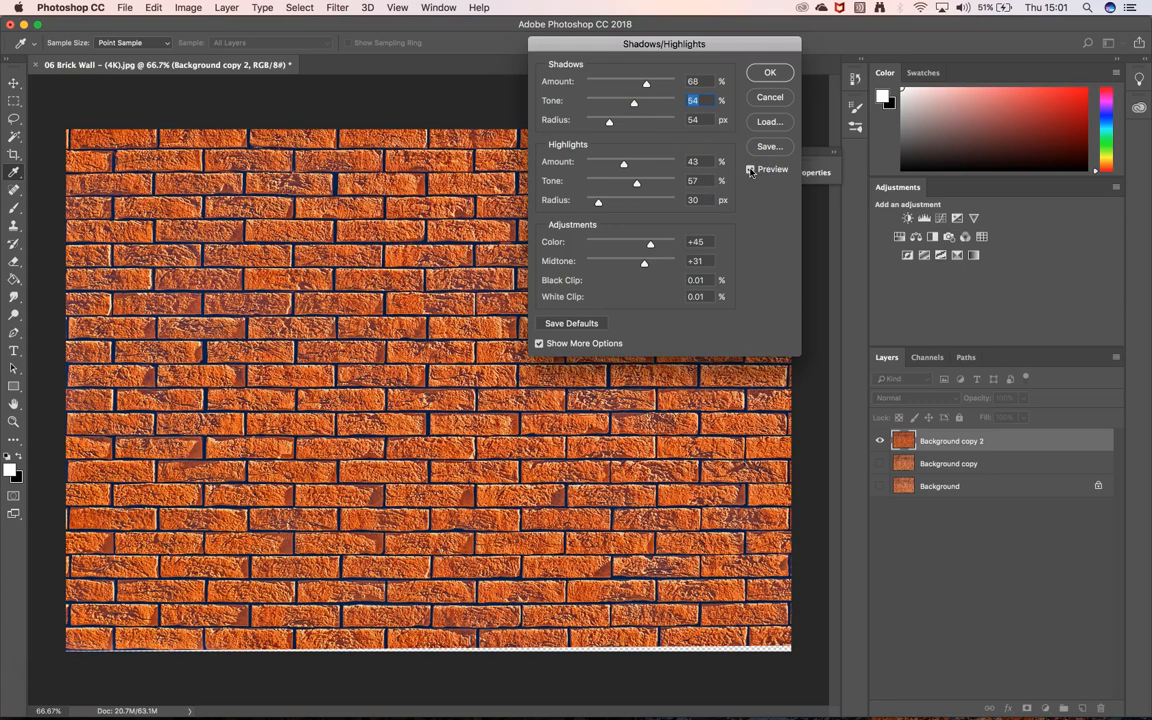
click(752, 170)
click(752, 170)
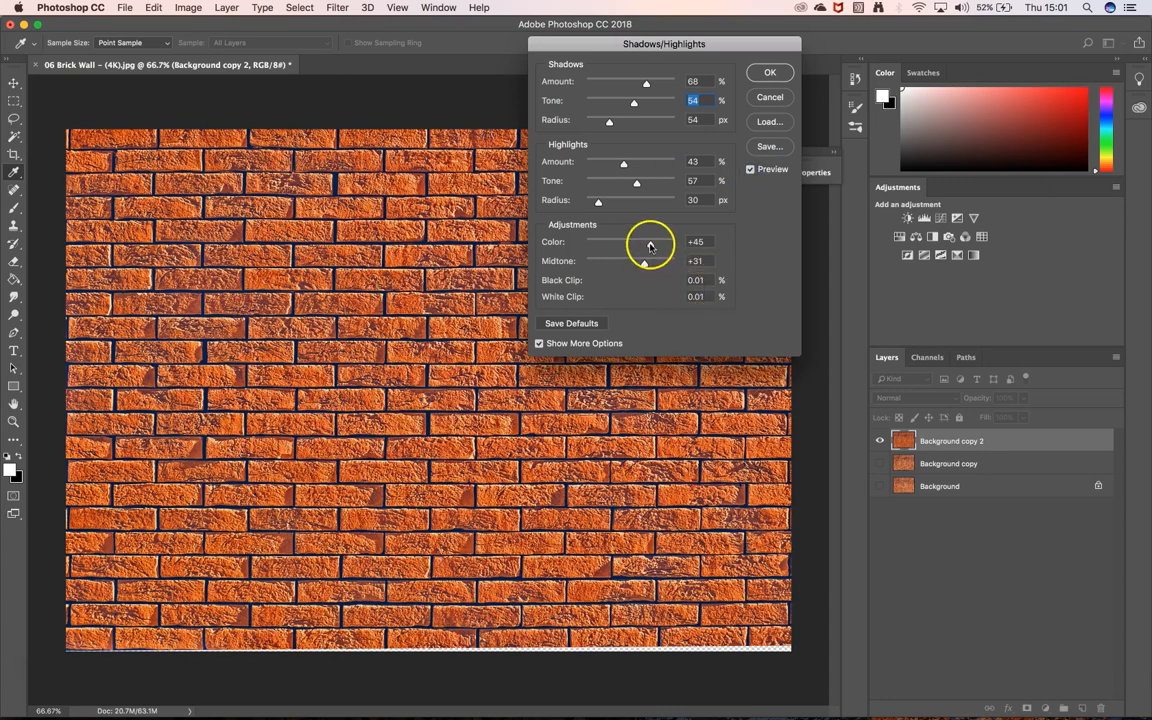
- Set the Color adjustment to -45, compare the wall with and without the correction, and apply Shadows/Highlights
drag(649, 246, 620, 240)
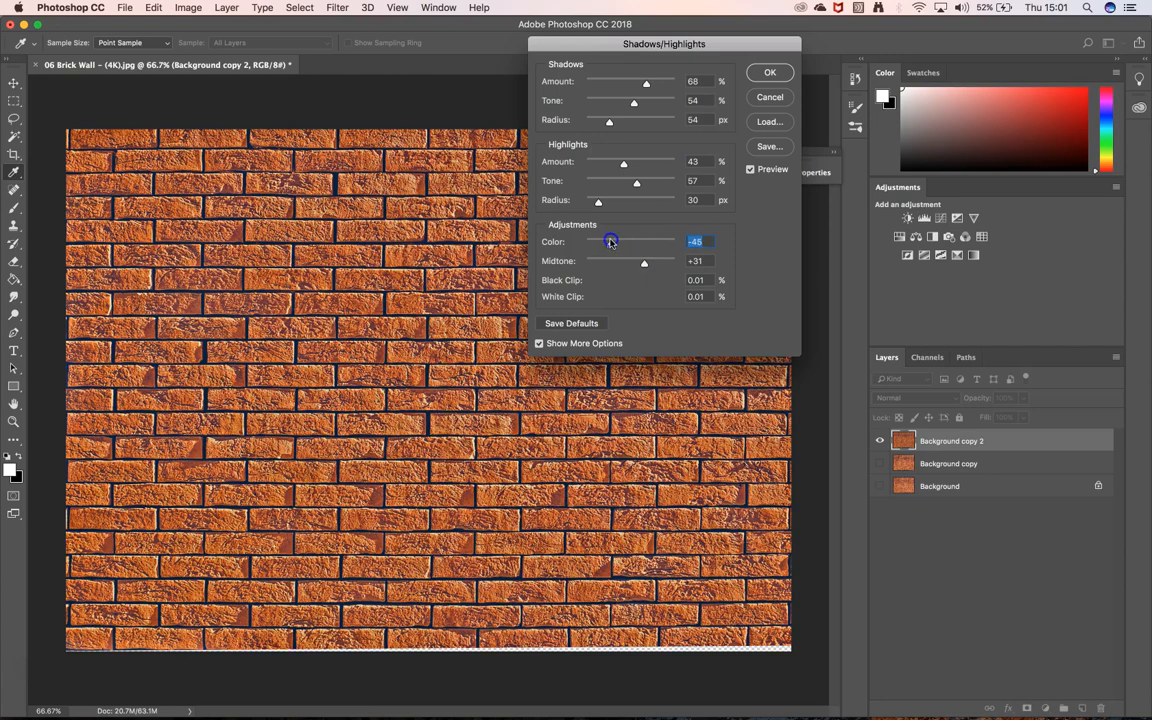
click(752, 170)
click(752, 170)
click(752, 170)
click(751, 171)
click(751, 171)
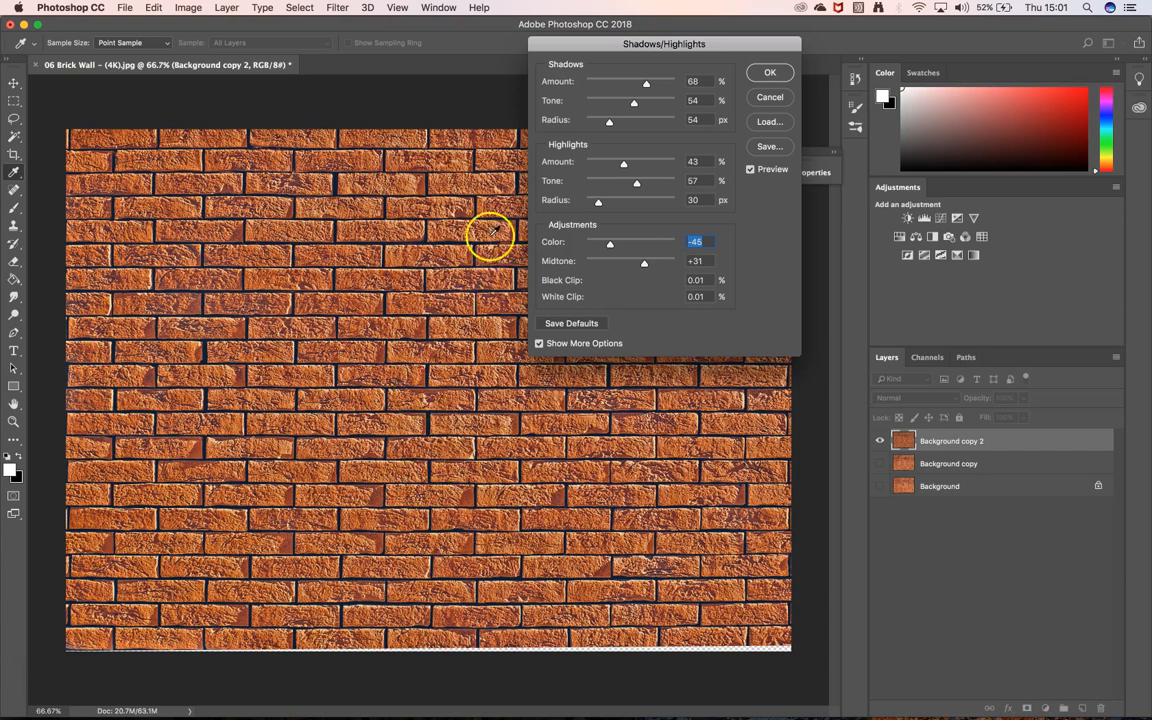
click(776, 72)
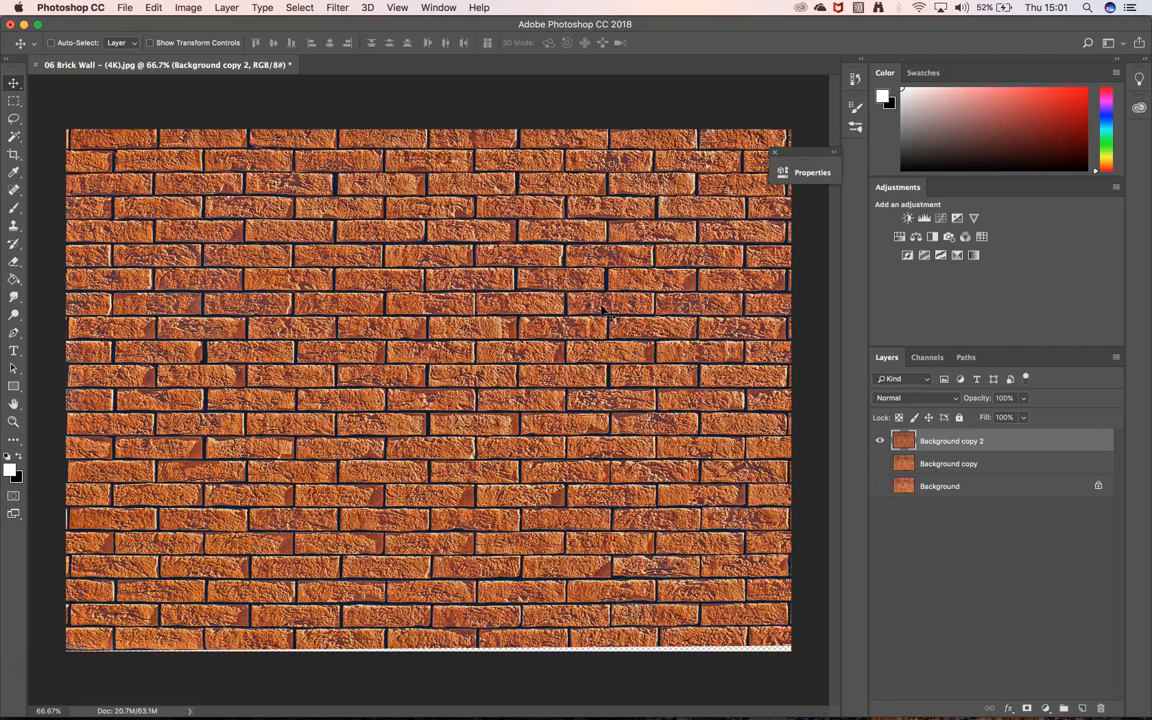
- Move the collapsed Properties panel off the brick image, leaving it floating just above the Layers panel
click(647, 316)
click(836, 153)
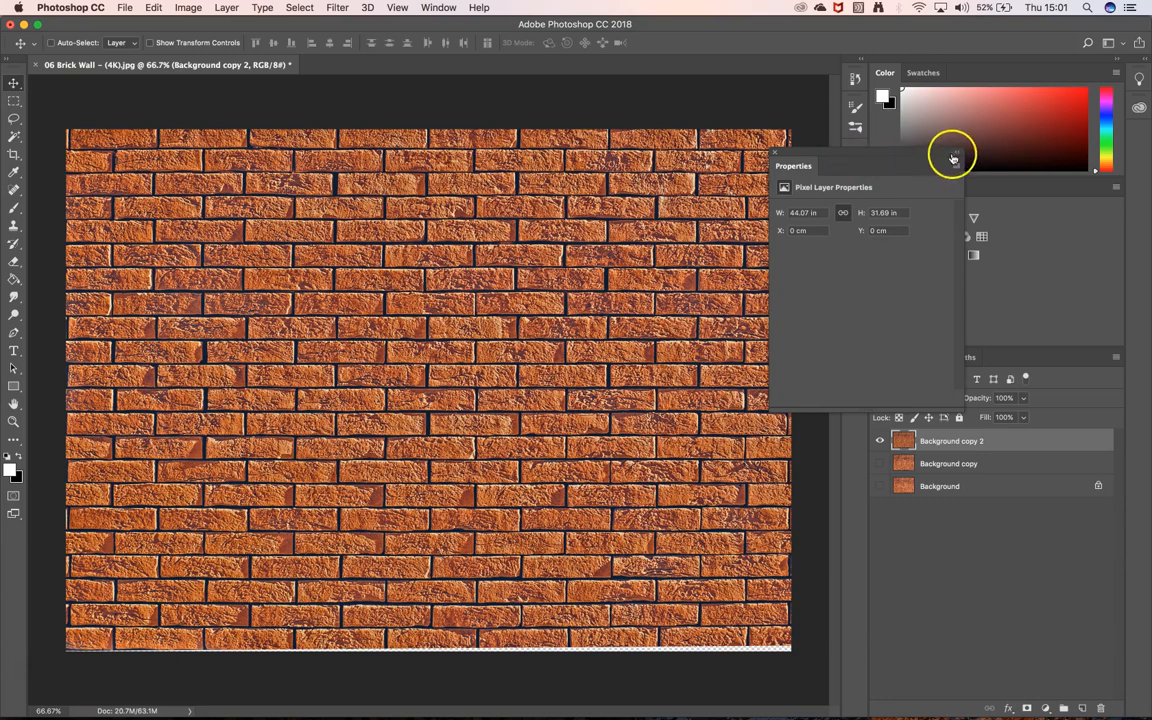
click(955, 153)
drag(745, 157, 836, 158)
click(836, 60)
click(836, 62)
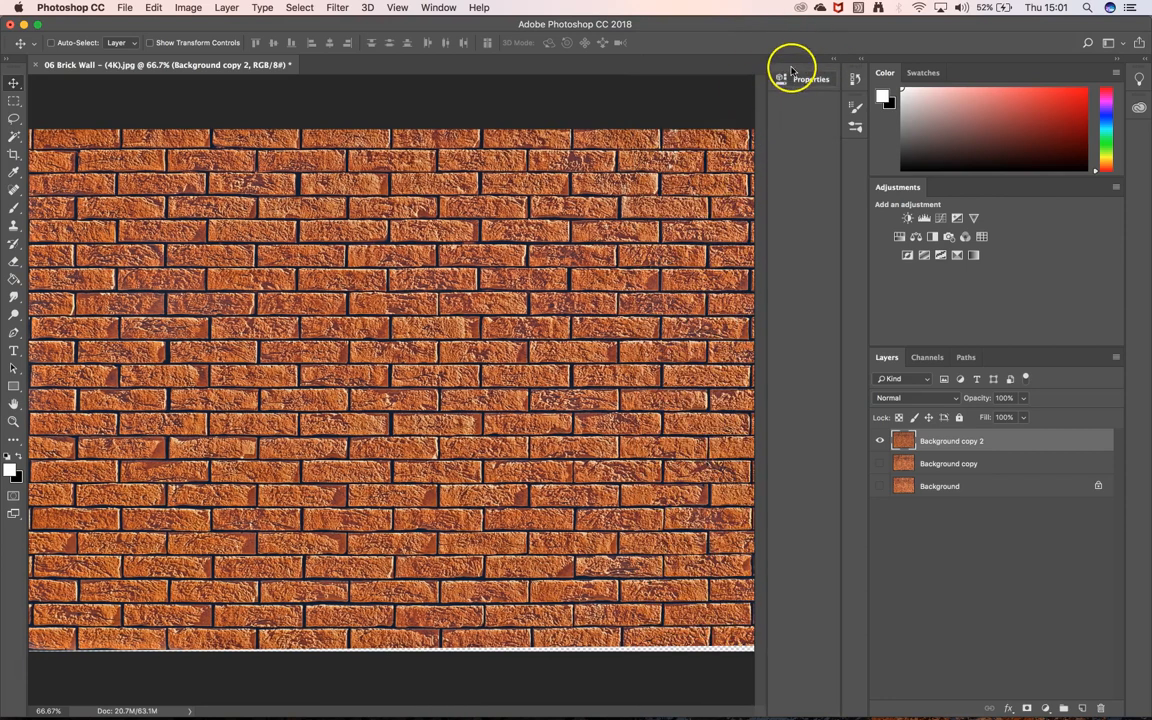
drag(800, 70, 845, 290)
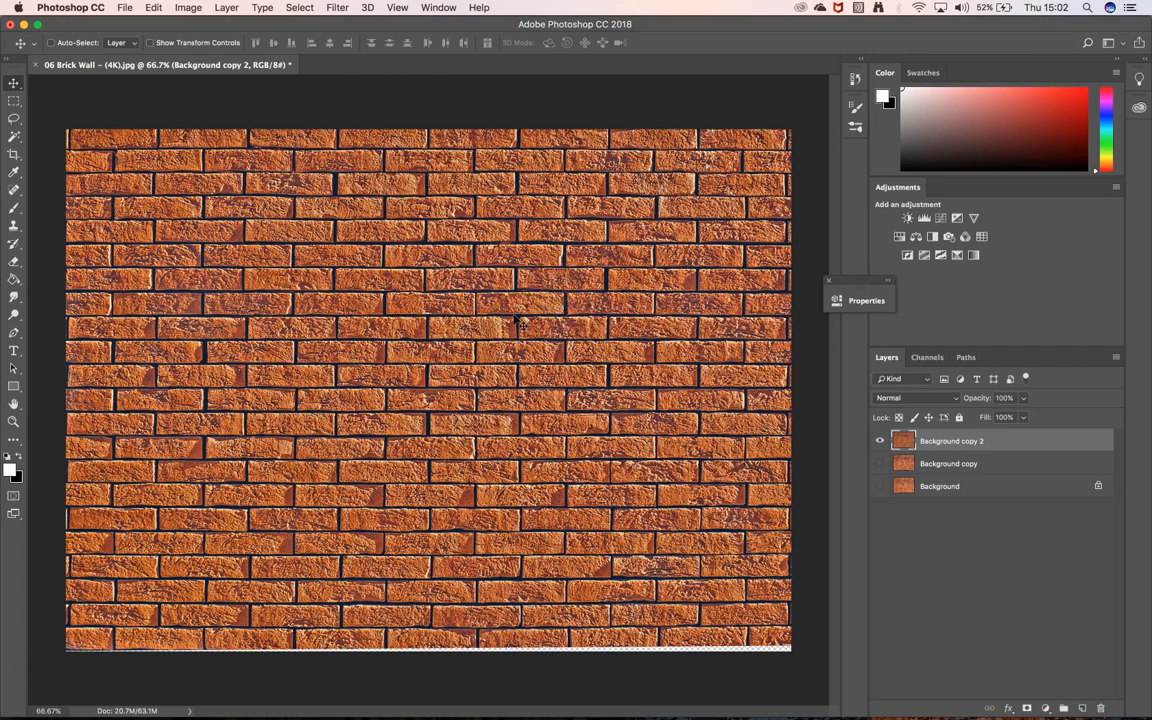
- Duplicate the Background copy 2 layer and hide Background copy 2
drag(985, 445, 1082, 708)
click(880, 463)
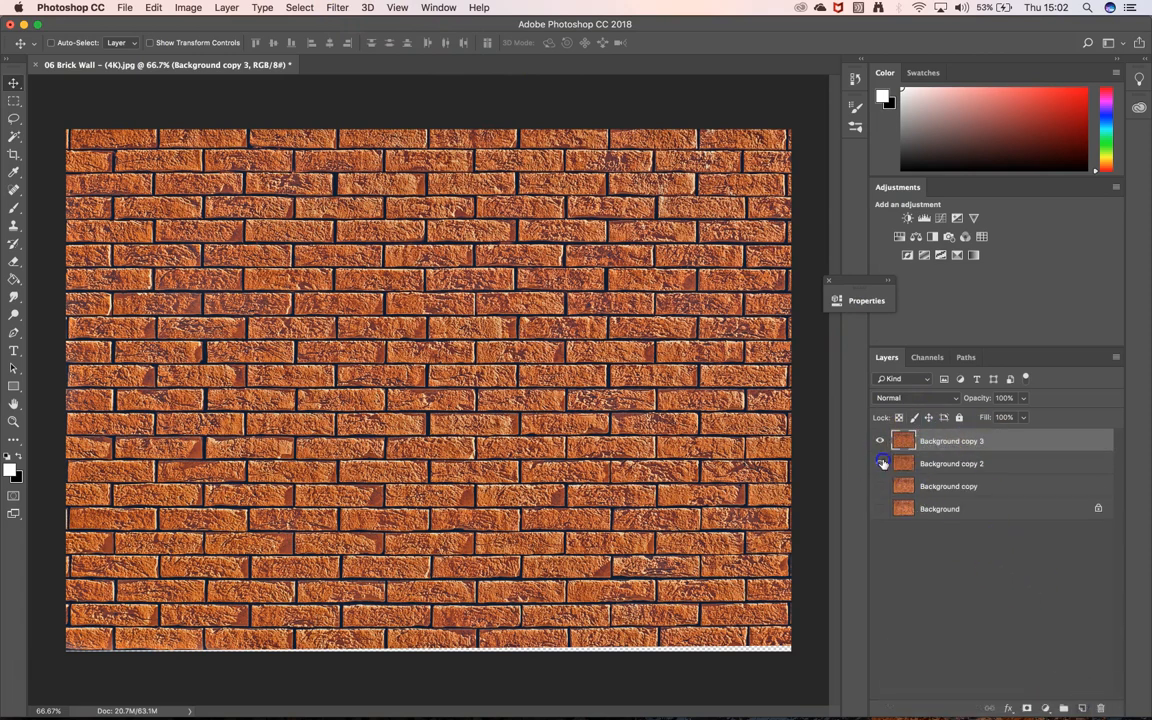
- Offset the new layer copy 1000 pixels horizontally and 0 vertically, with undefined areas set to Wrap Around
click(336, 7)
mouse_move(394, 291)
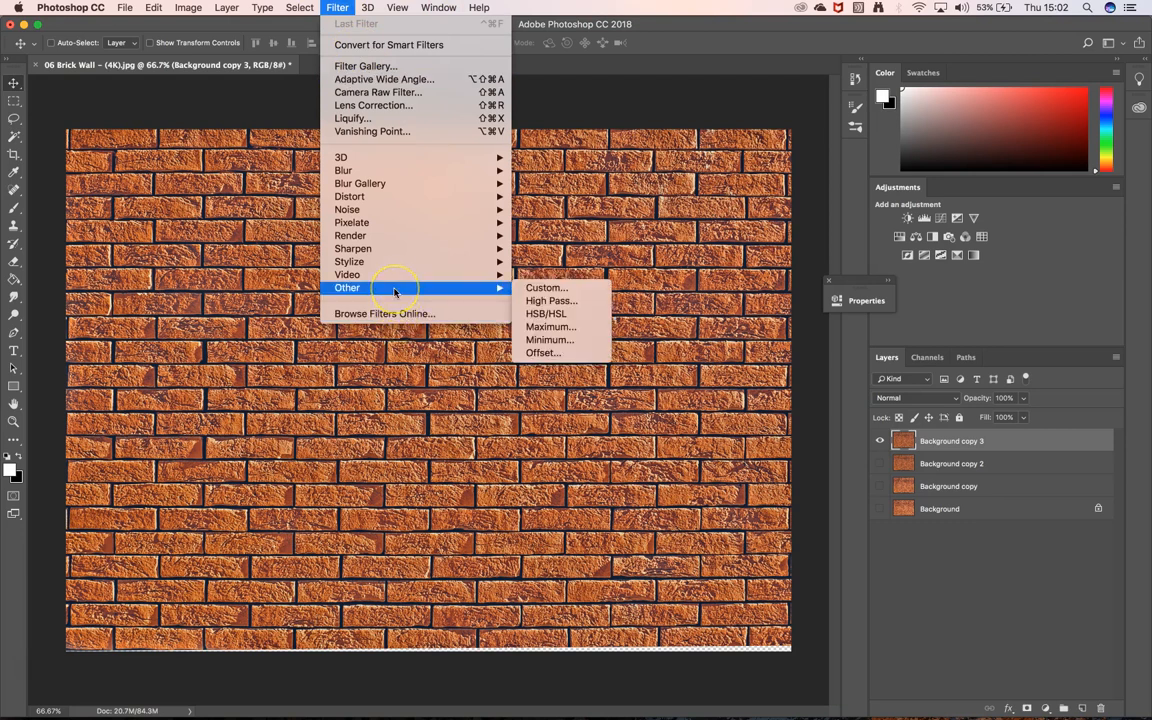
click(563, 354)
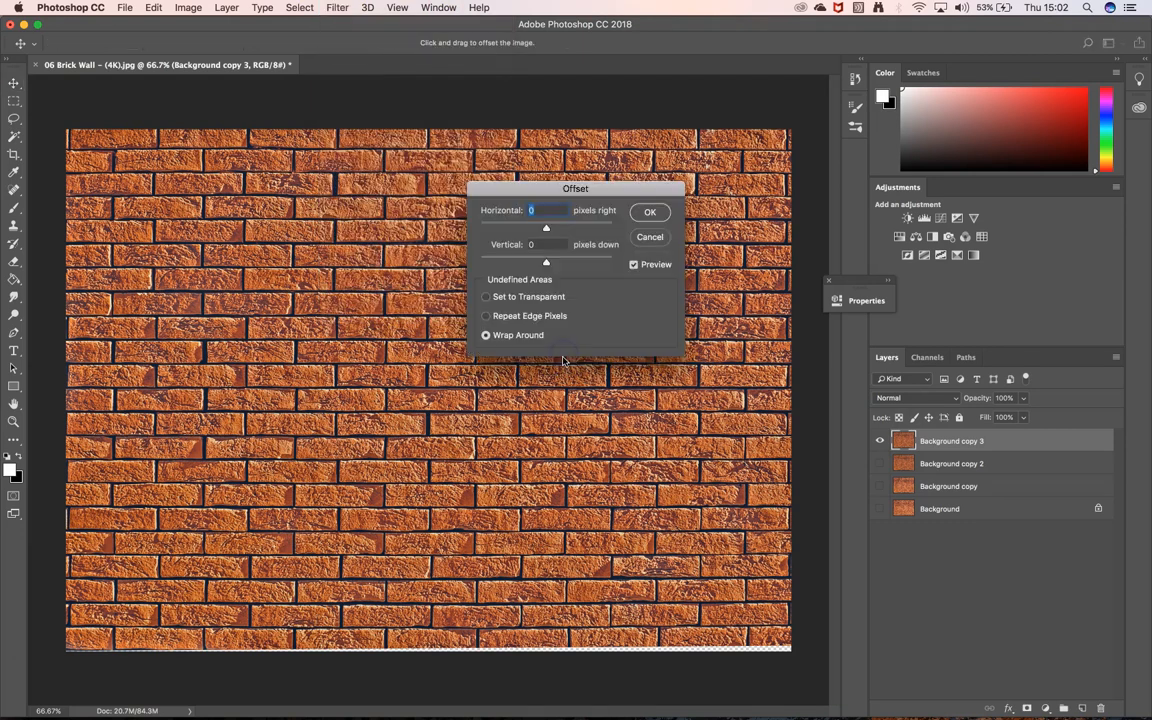
drag(577, 178, 588, 109)
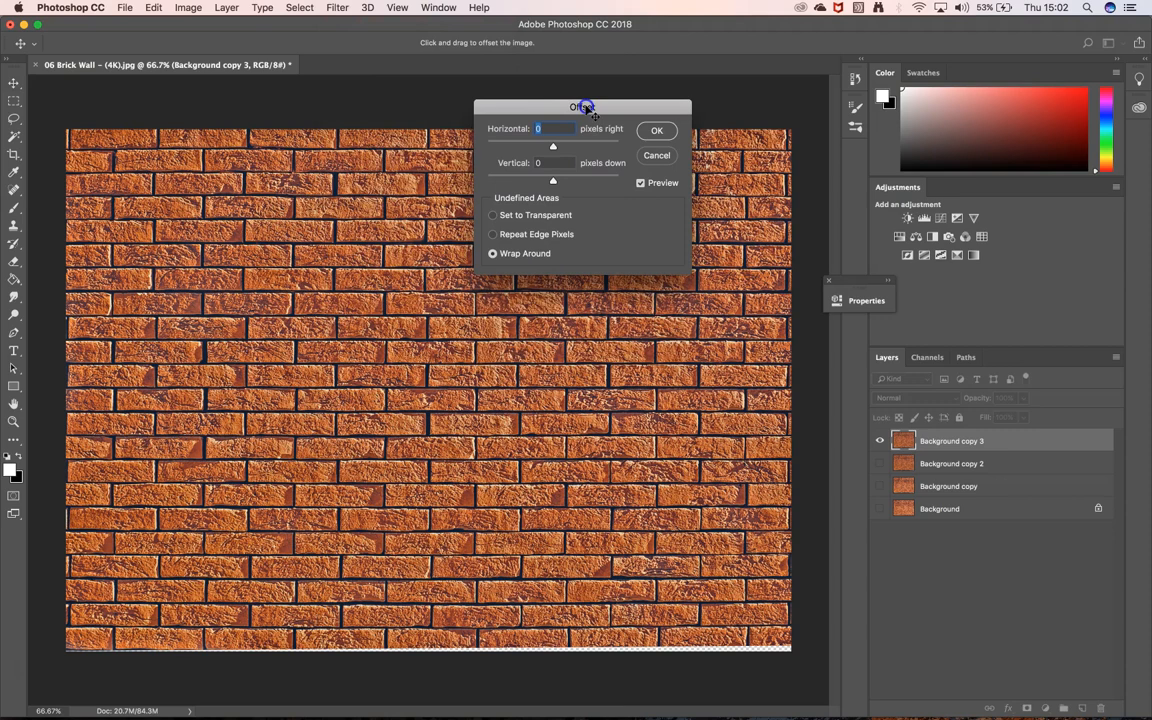
drag(553, 147, 553, 149)
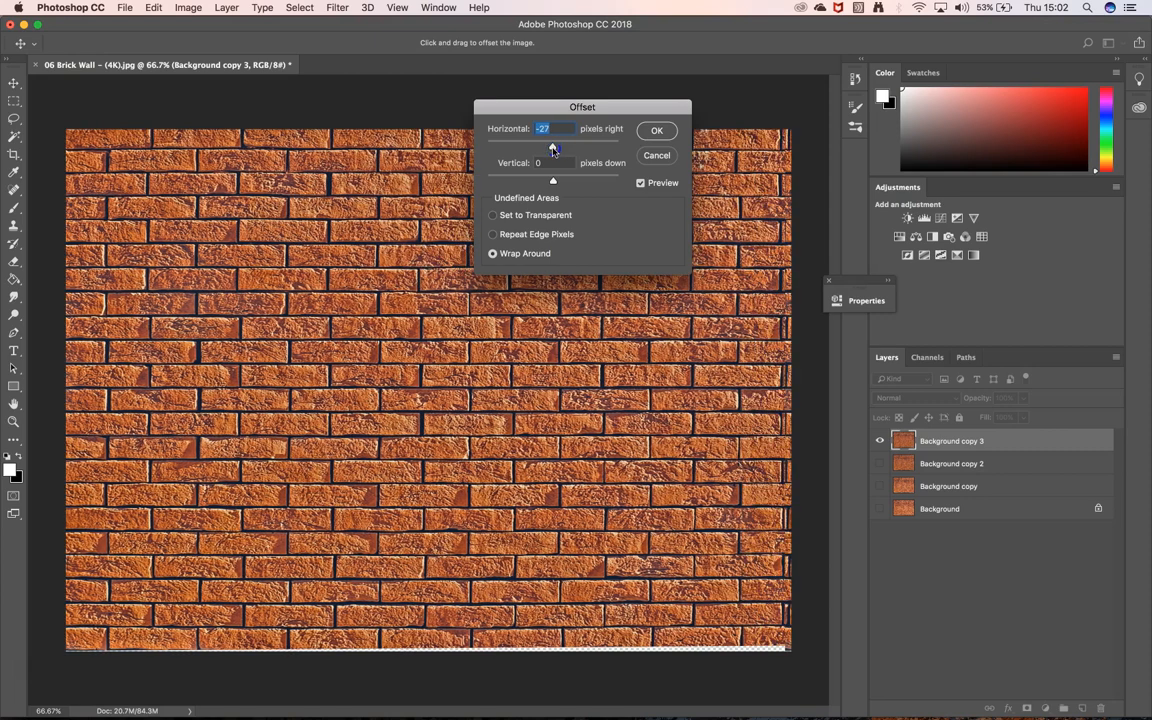
drag(553, 149, 562, 148)
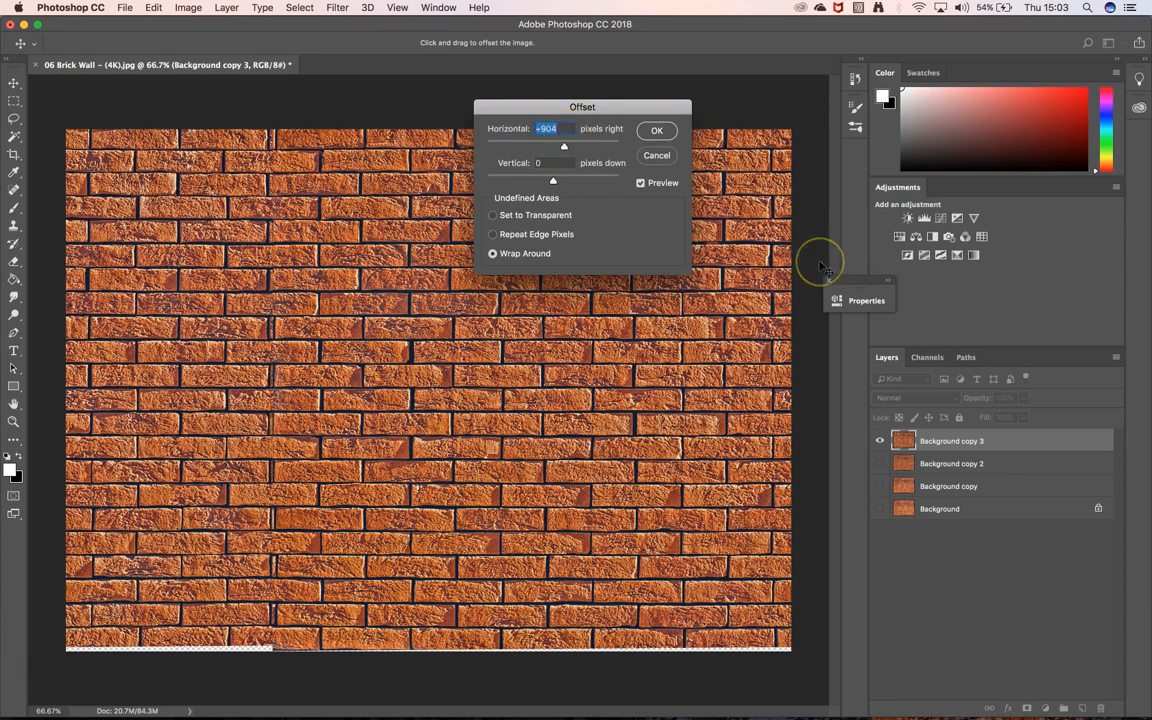
text(000)
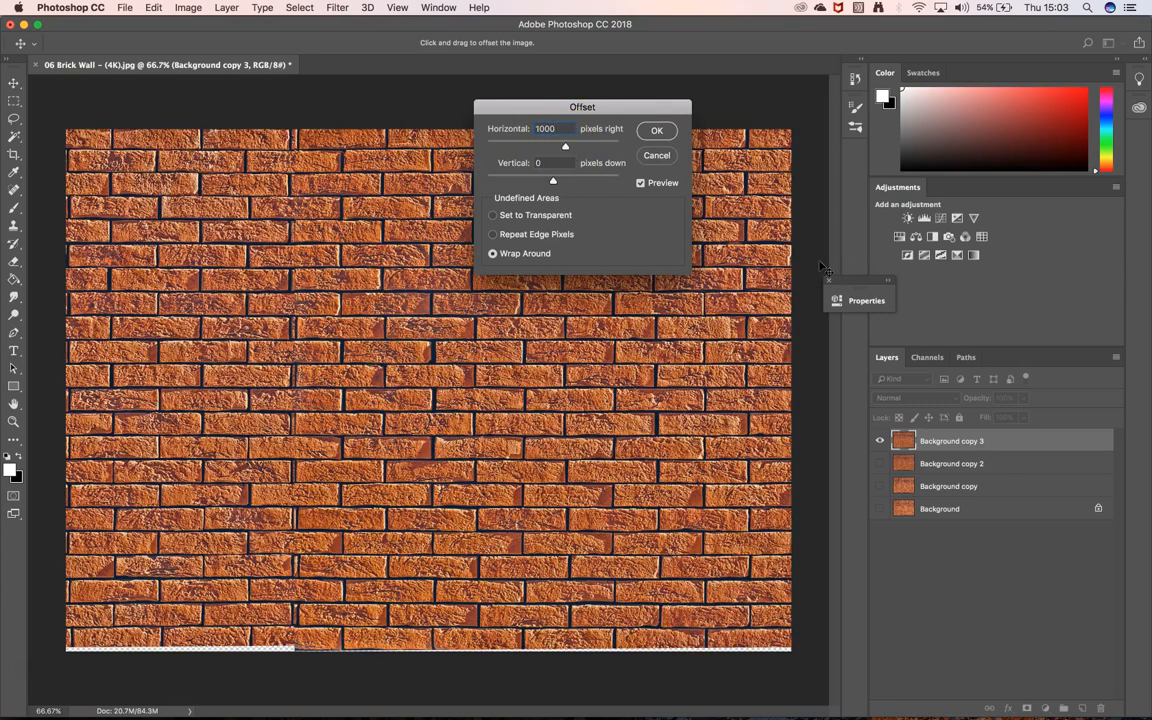
click(658, 130)
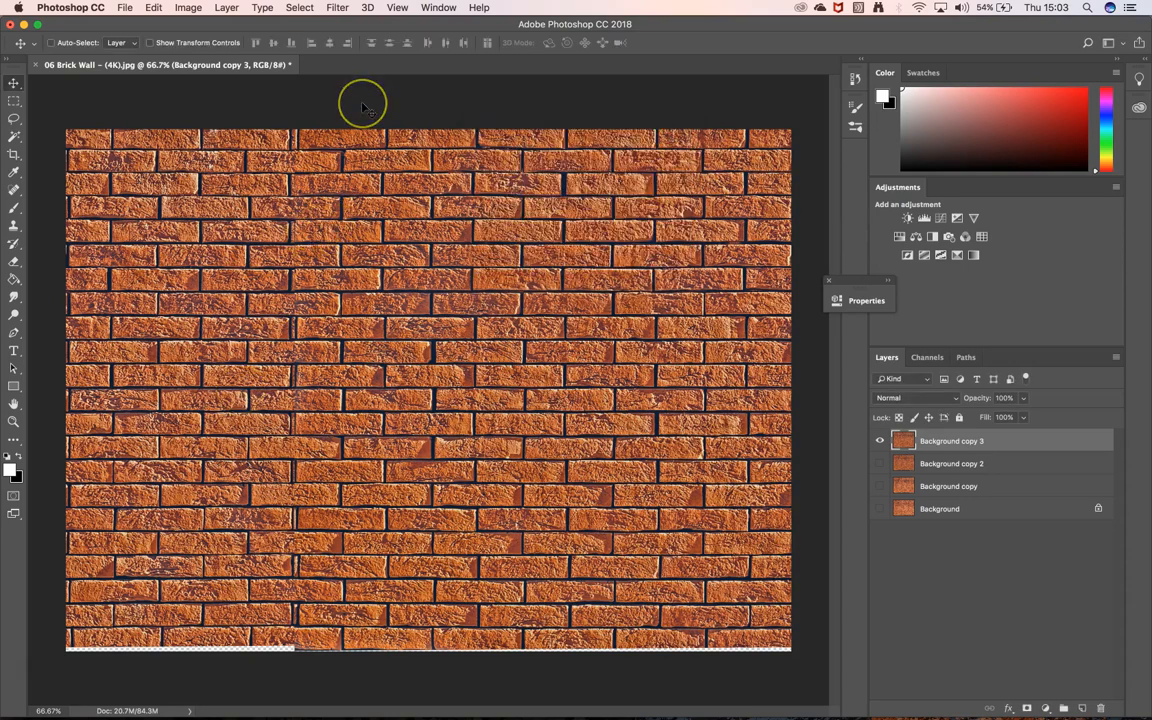
- Examine the vertical seam that the offset left in the upper rows of bricks
key(super+equal)
key(super+equal)
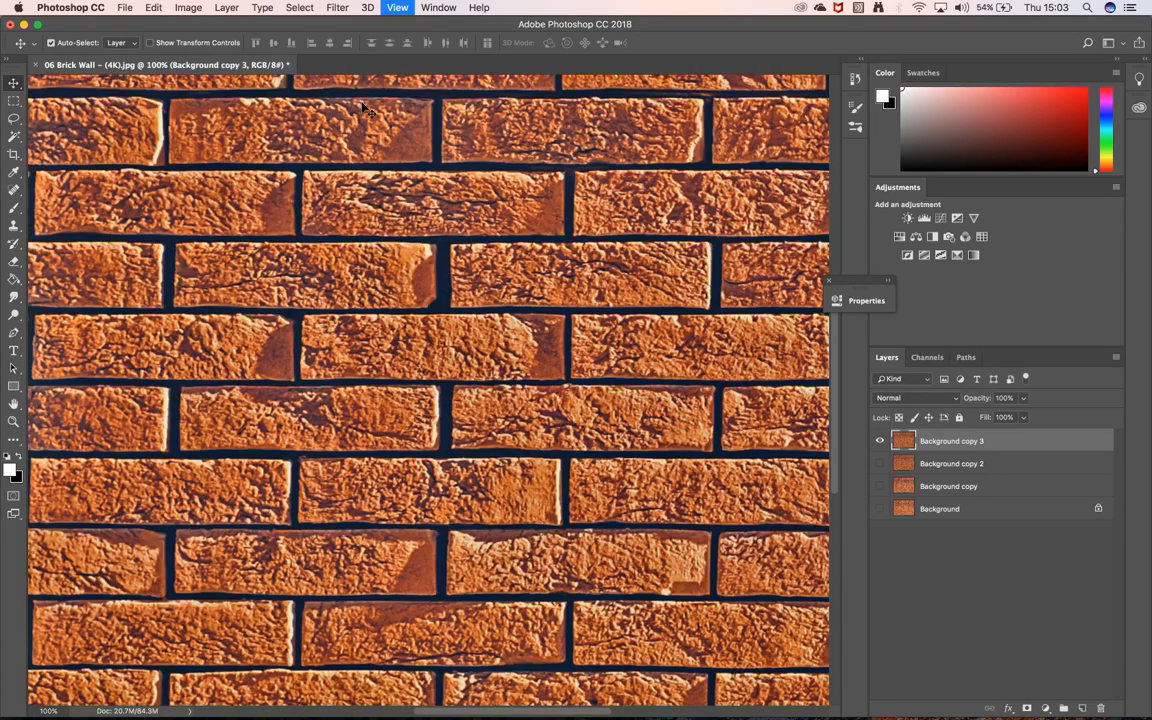
drag(267, 183, 493, 686)
drag(316, 201, 450, 333)
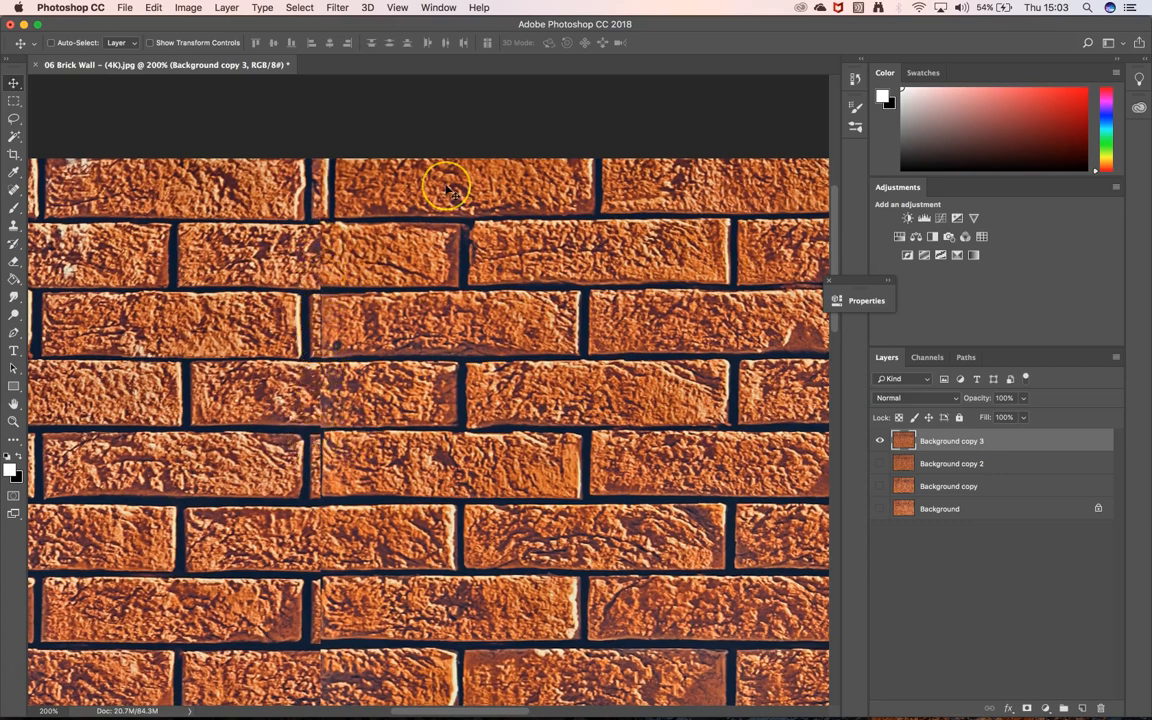
key(super+minus)
drag(398, 357, 419, 291)
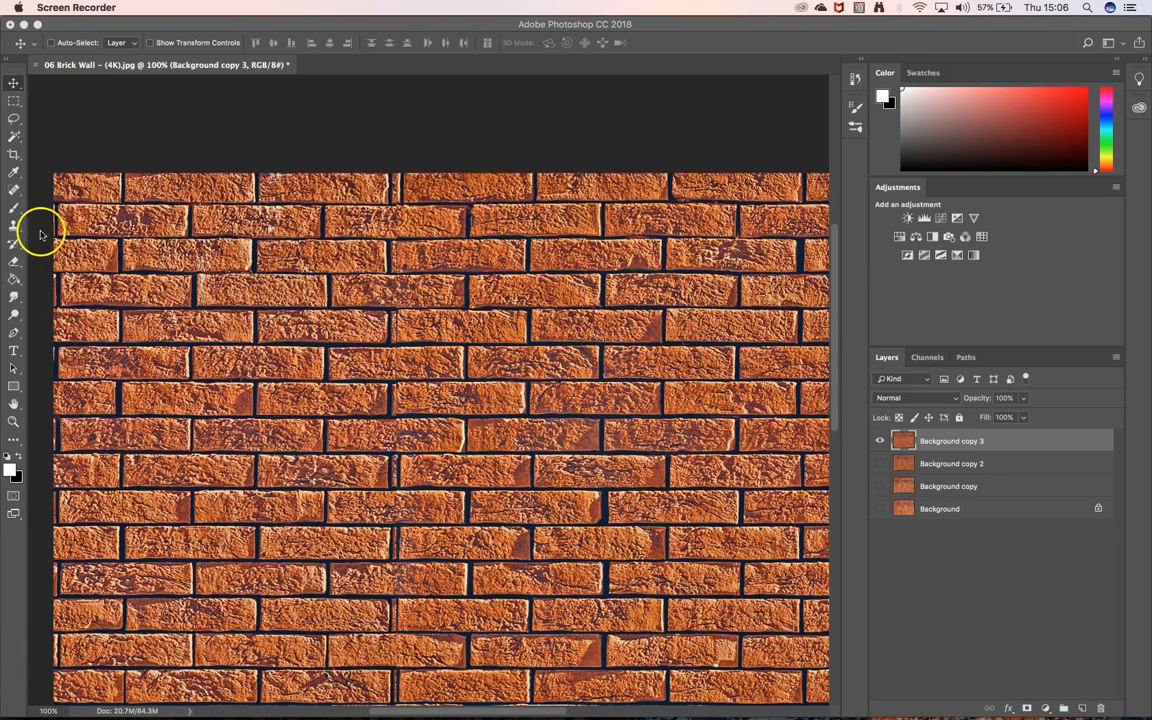
click(57, 162)
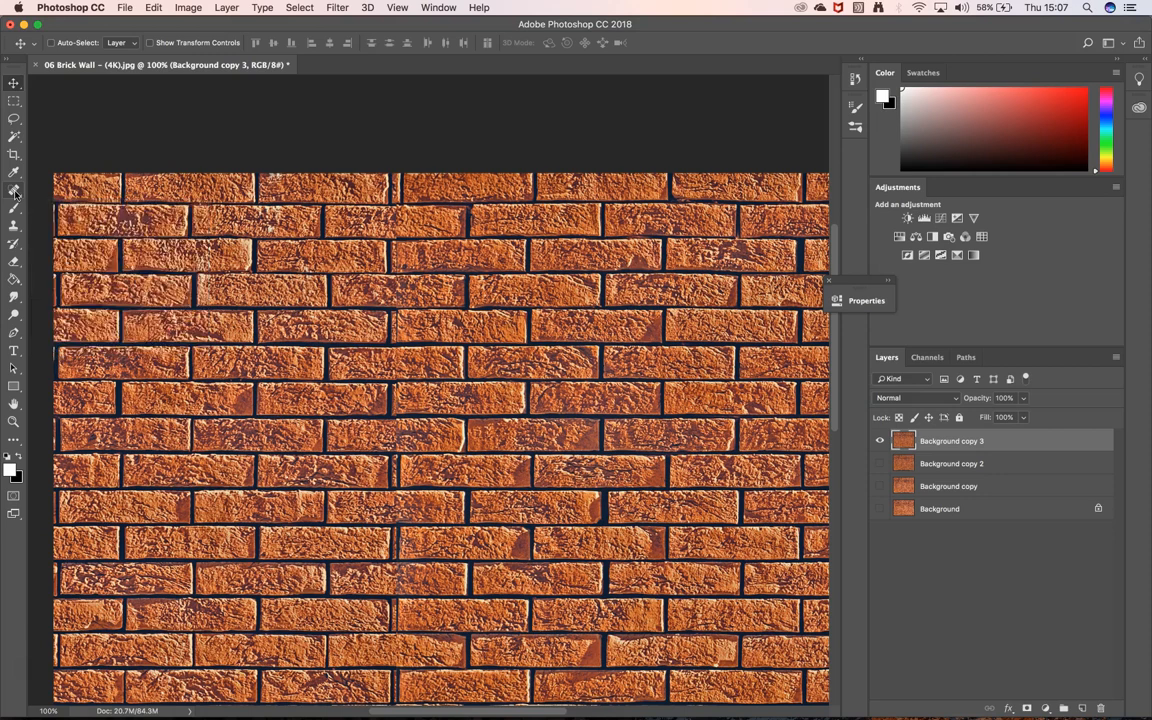
- Try to remove the narrow brick sliver on the seam in the top row with the Spot Healing Brush at size 80
click(14, 191)
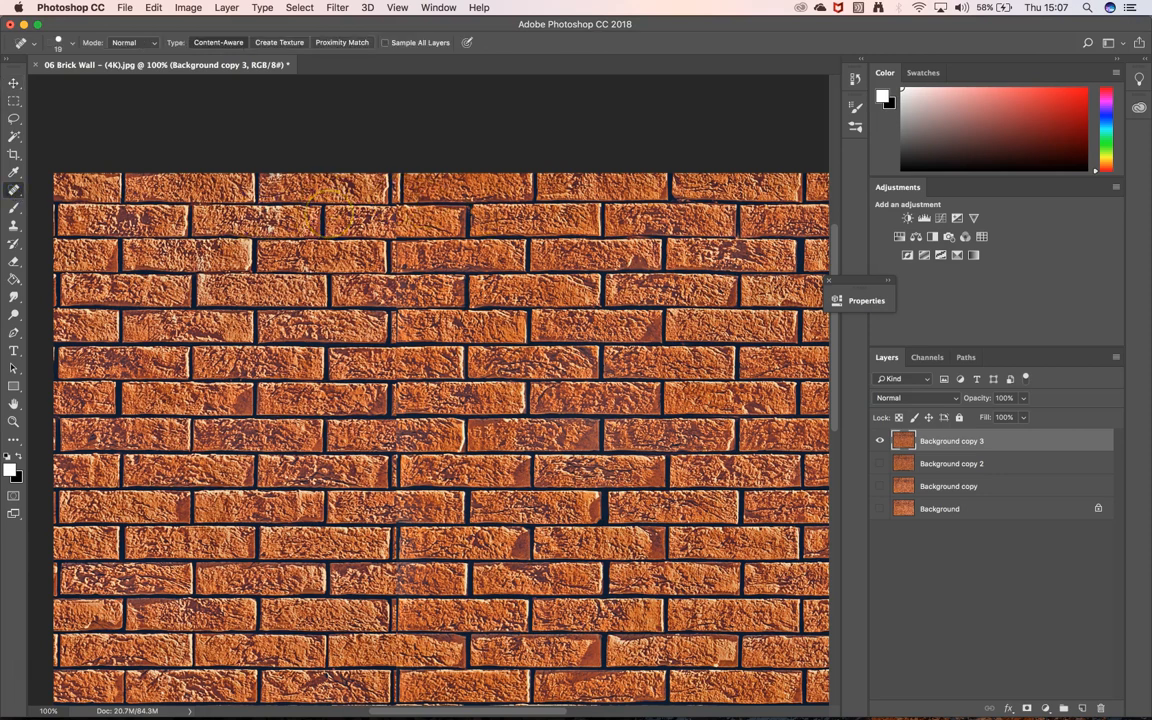
key(super+equal)
drag(445, 249, 489, 476)
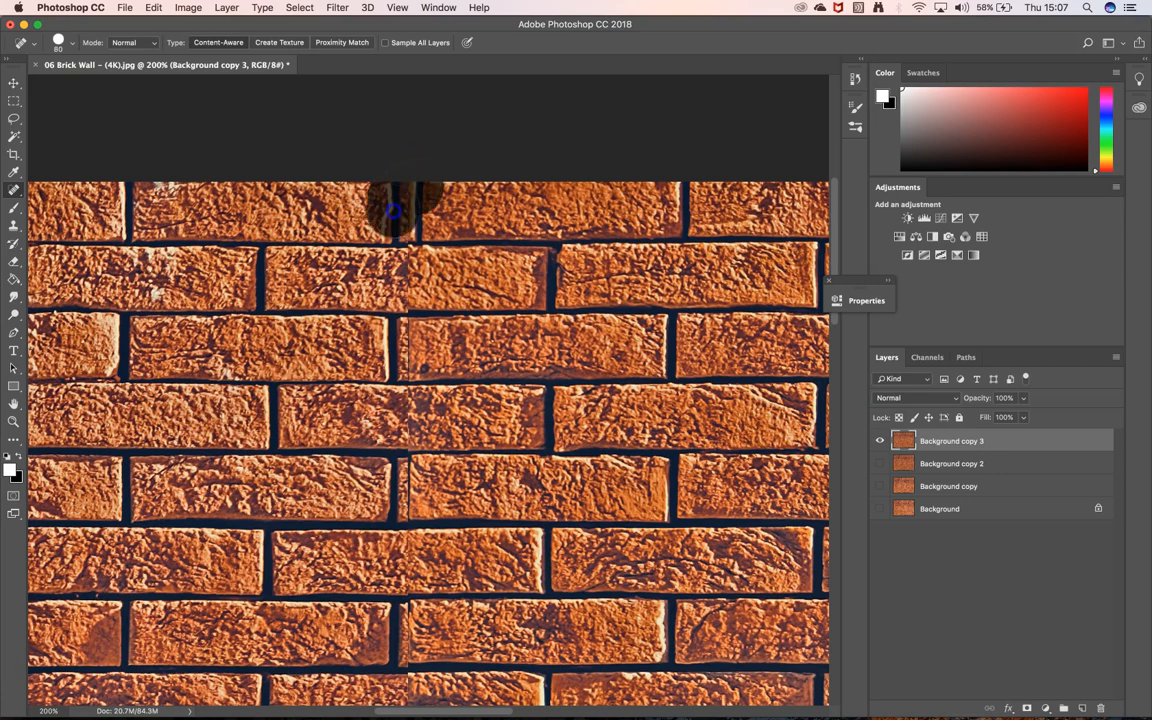
drag(393, 210, 395, 212)
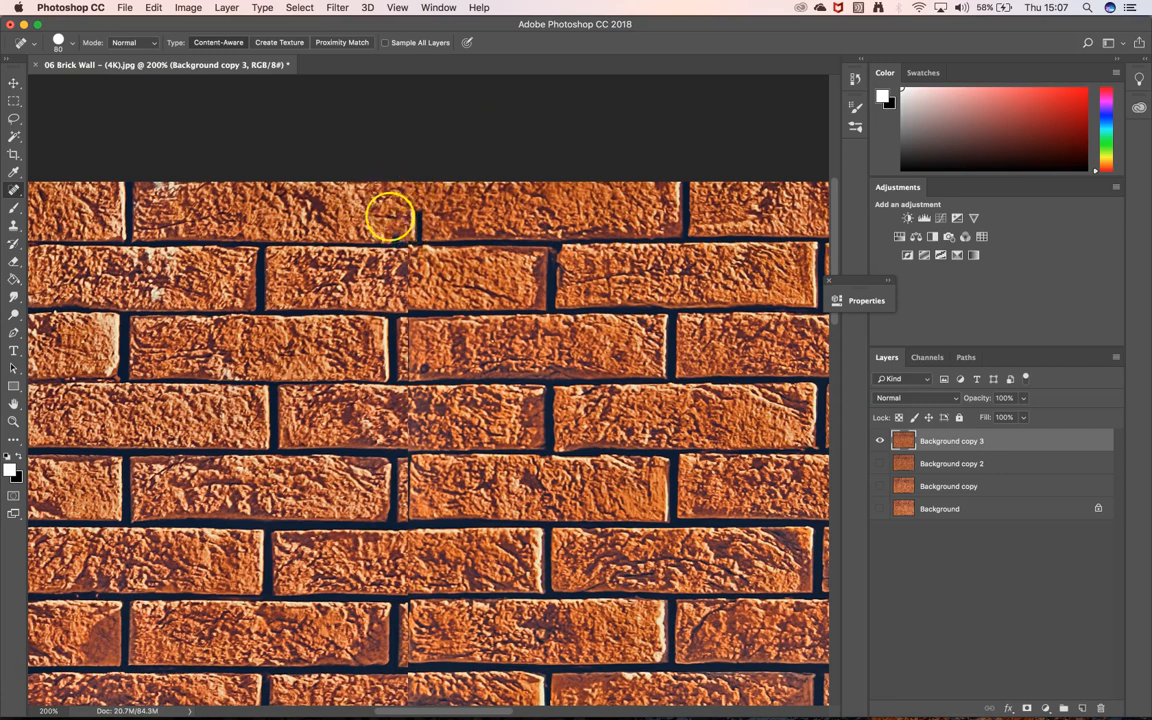
mouse_move(391, 189)
mouse_down()
mouse_move(415, 206)
mouse_move(391, 210)
mouse_move(410, 212)
mouse_up()
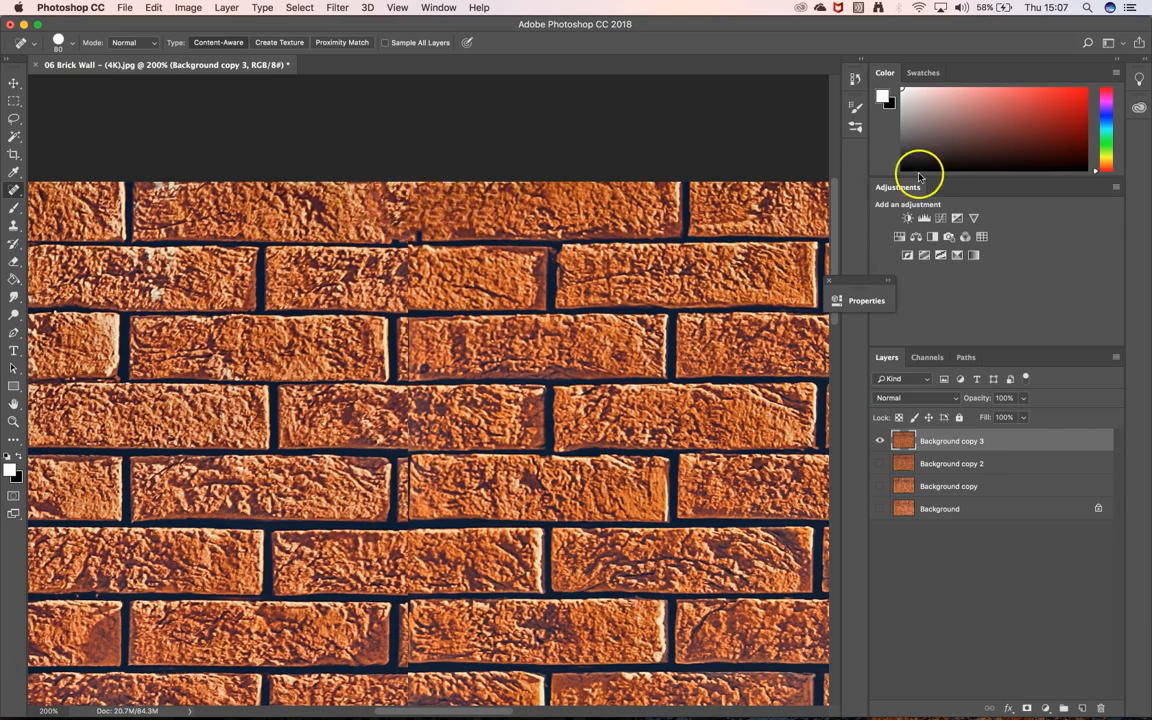
- Undo both Spot Healing Brush strokes by returning to the Offset state in the history
click(855, 79)
drag(836, 143, 835, 205)
click(762, 179)
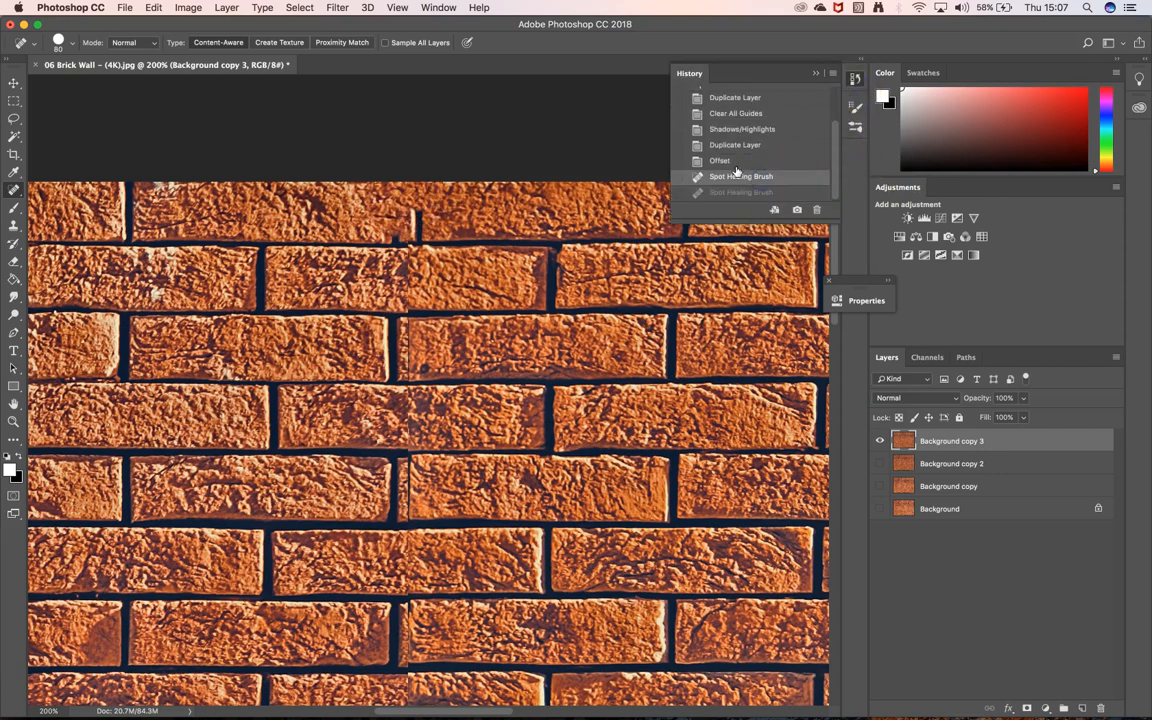
click(736, 165)
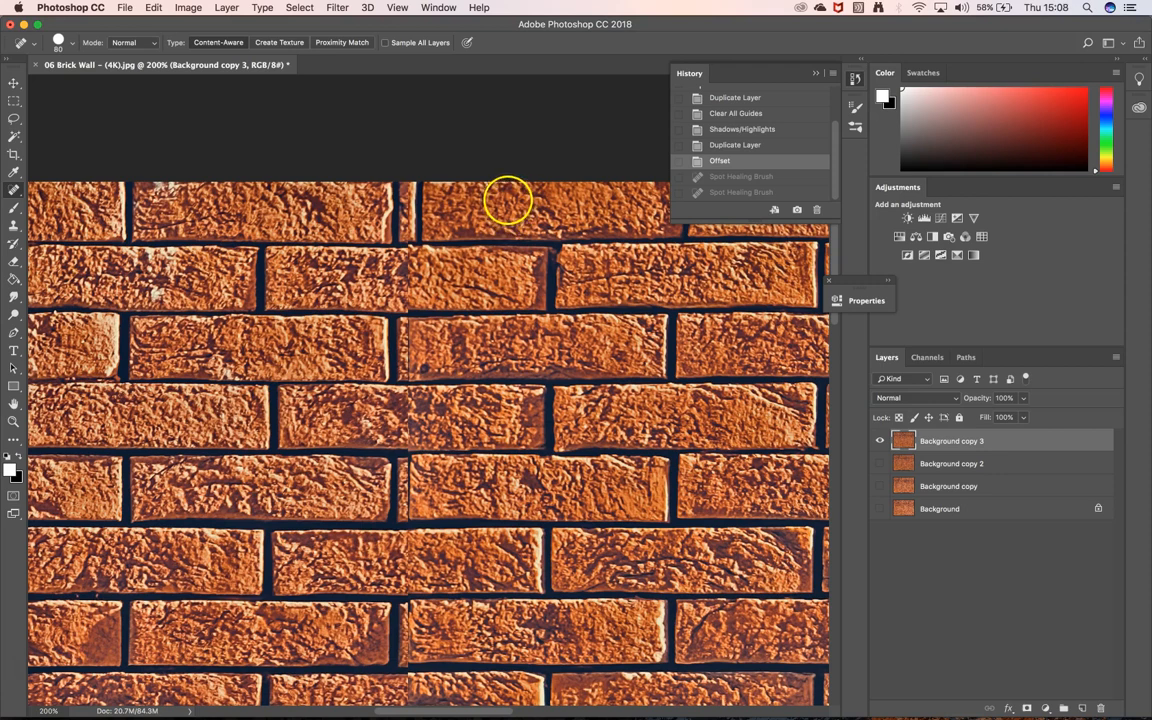
- Heal the seam on the bricks in the second, third and fourth rows with the Spot Healing Brush, reducing its size to 20
click(366, 254)
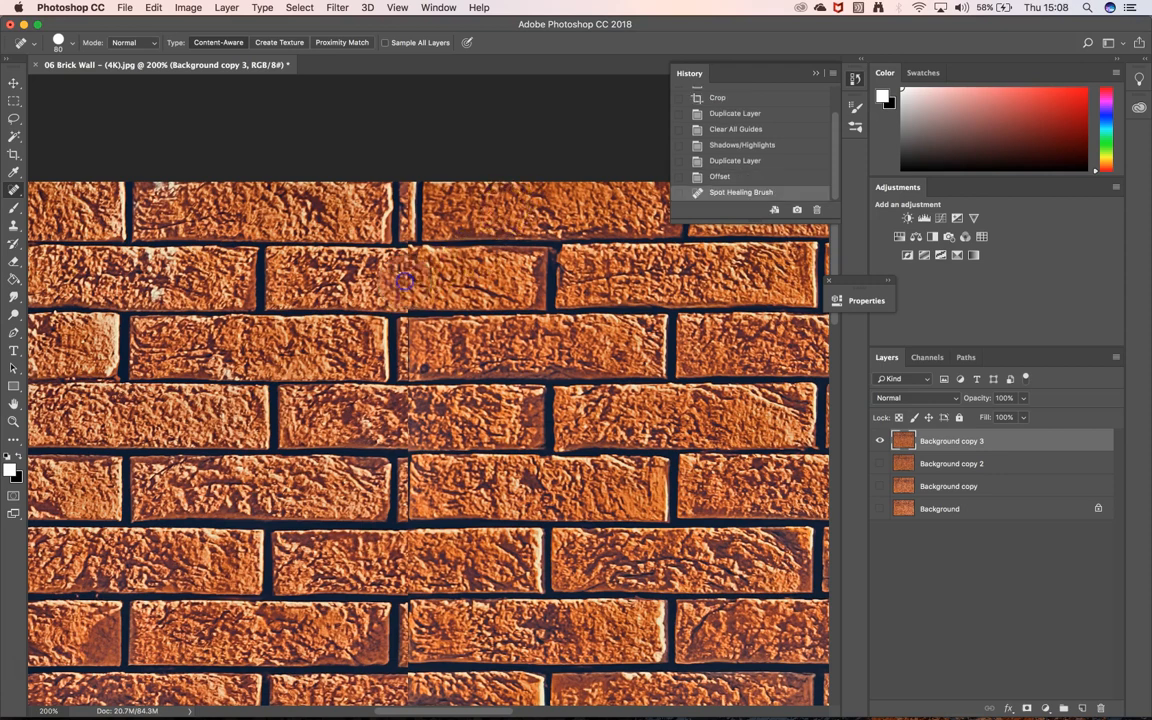
click(404, 268)
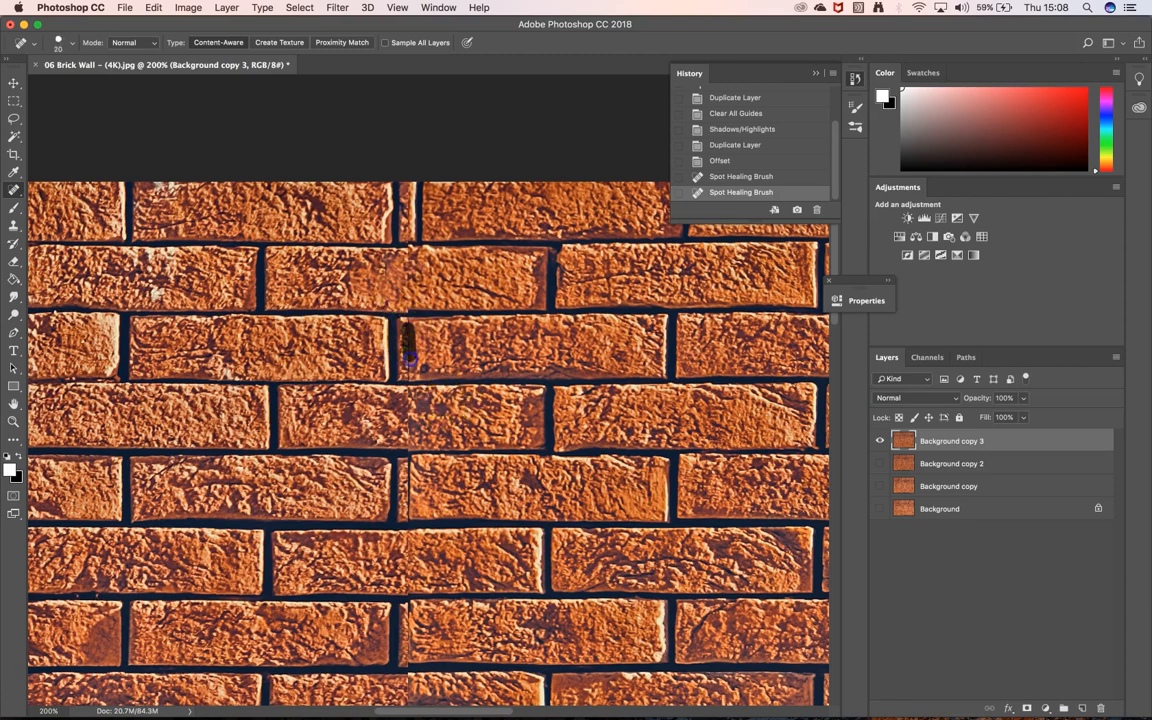
drag(410, 367, 410, 368)
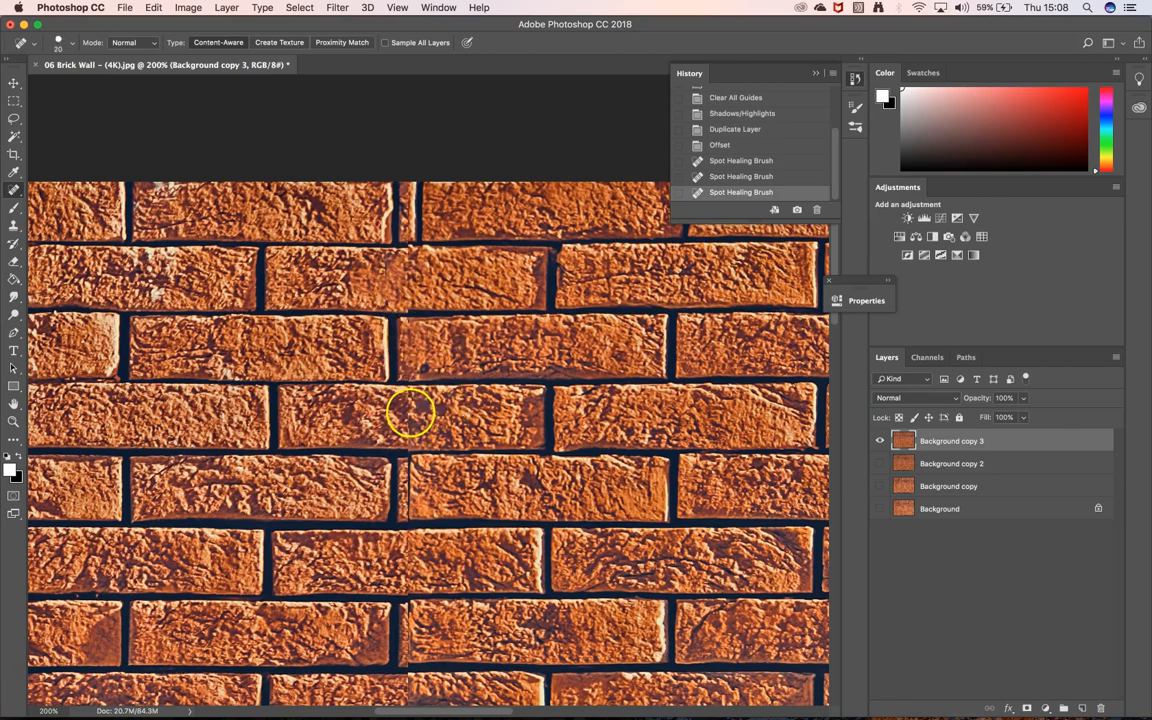
mouse_move(408, 432)
mouse_down()
mouse_move(410, 400)
mouse_move(400, 398)
mouse_up()
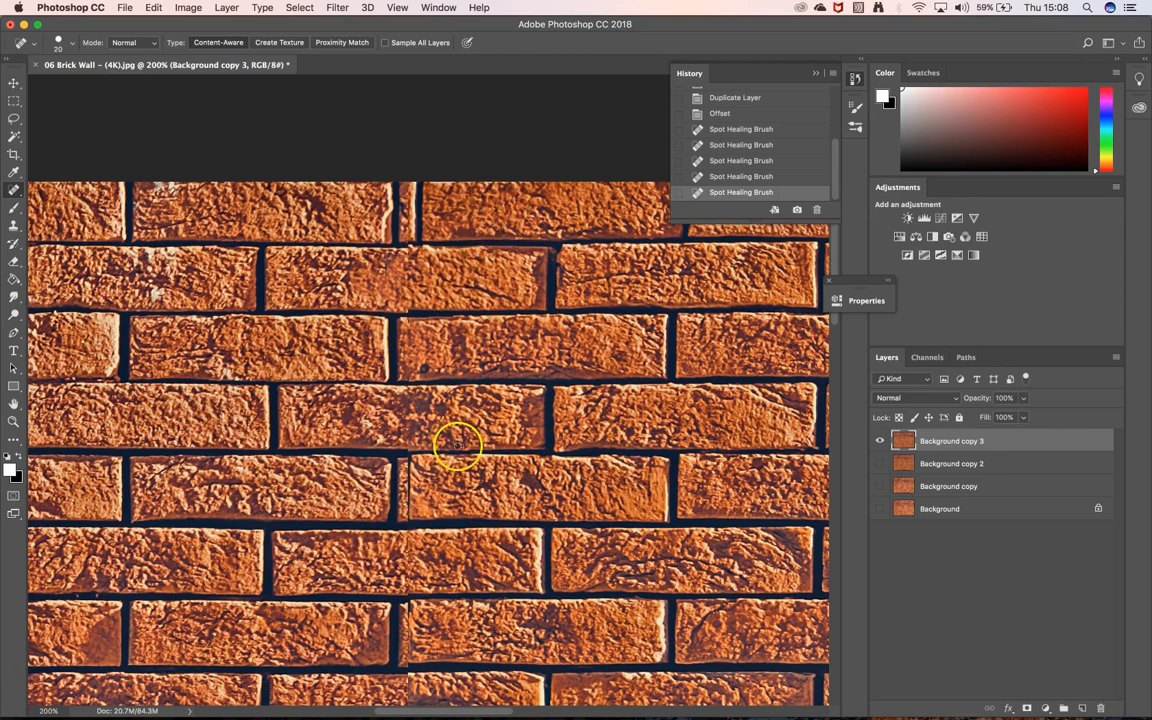
- Heal the vertical seam at the near end of the fifth-row brick with the Healing Brush, sampling from clean brick texture
alt+click(478, 488)
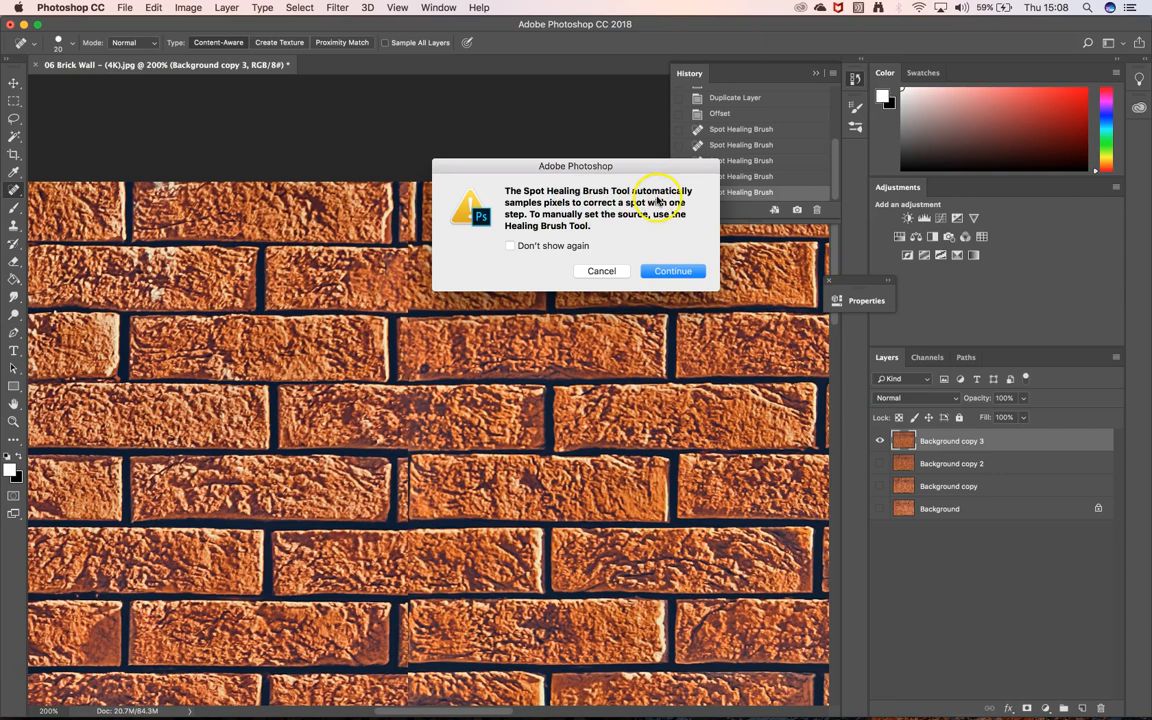
click(603, 271)
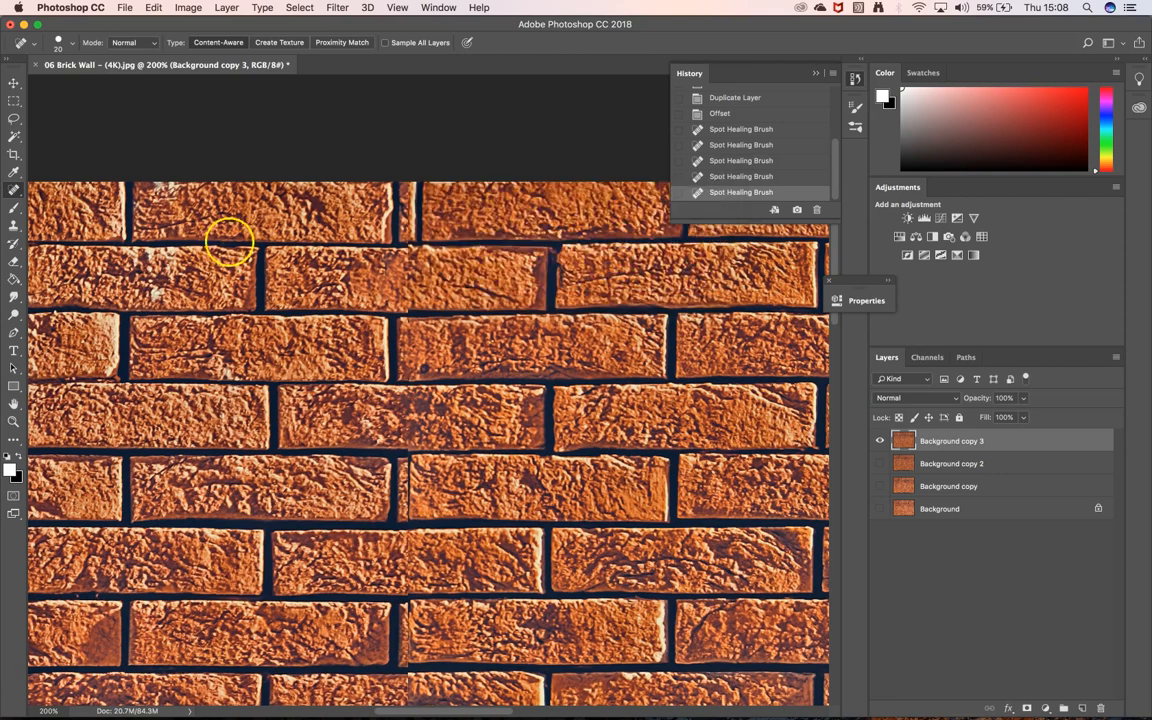
right_click(14, 192)
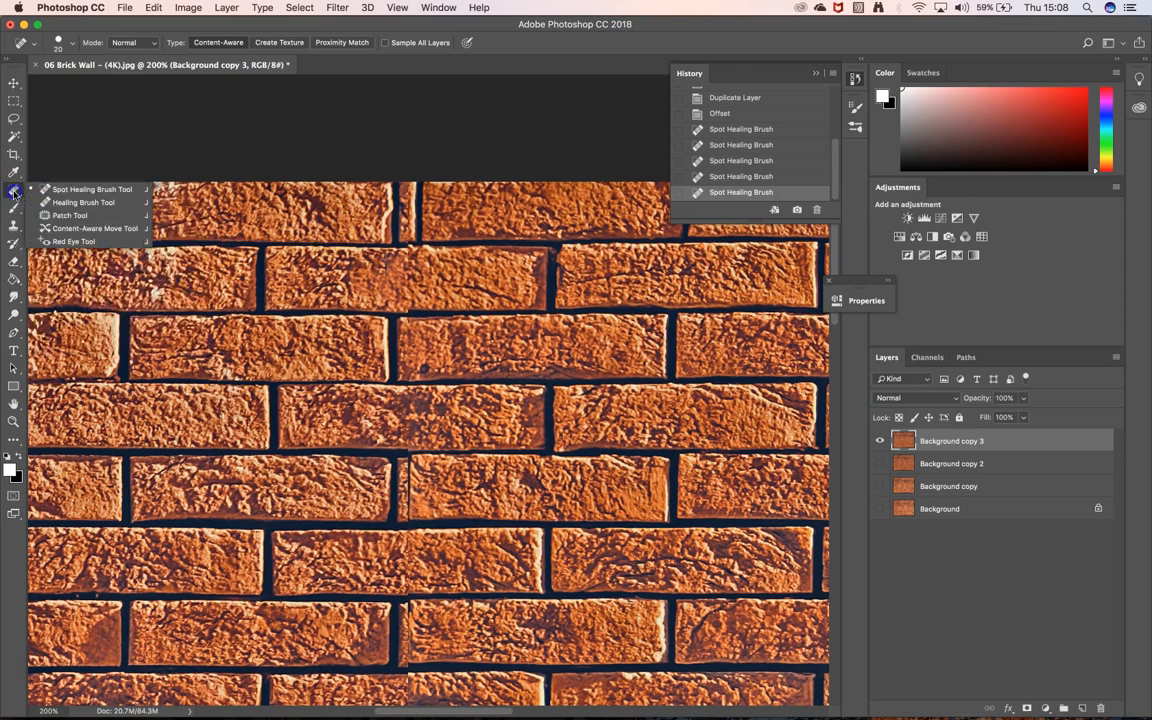
click(69, 203)
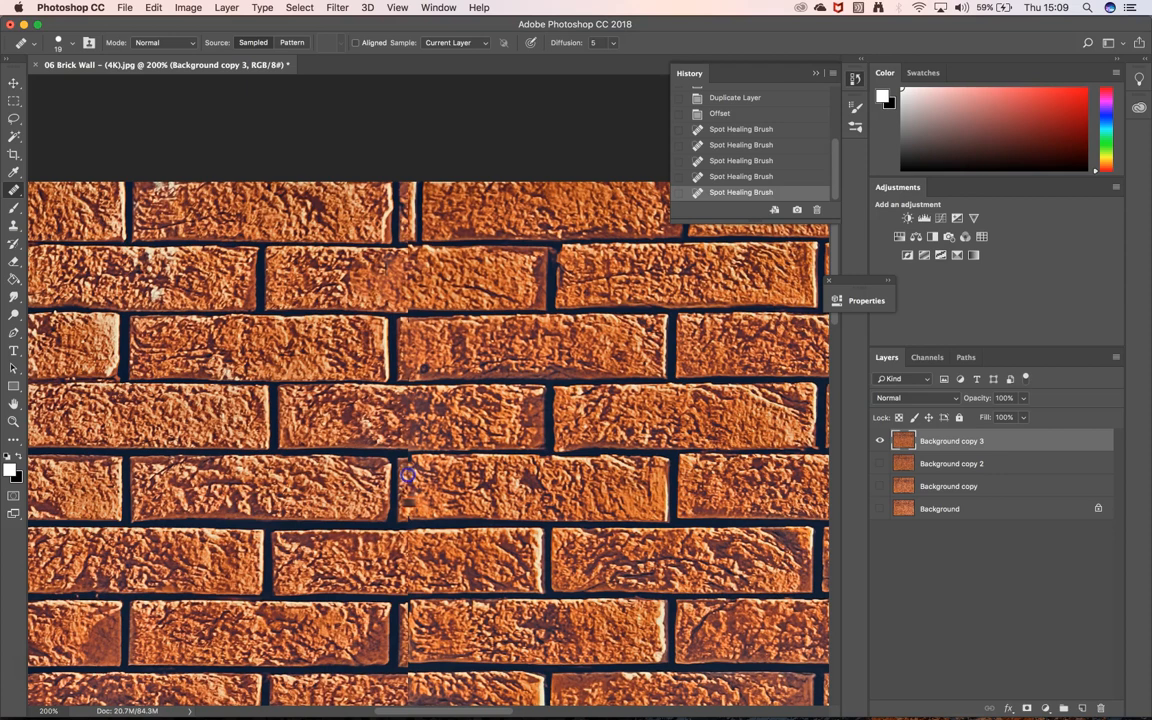
click(470, 495)
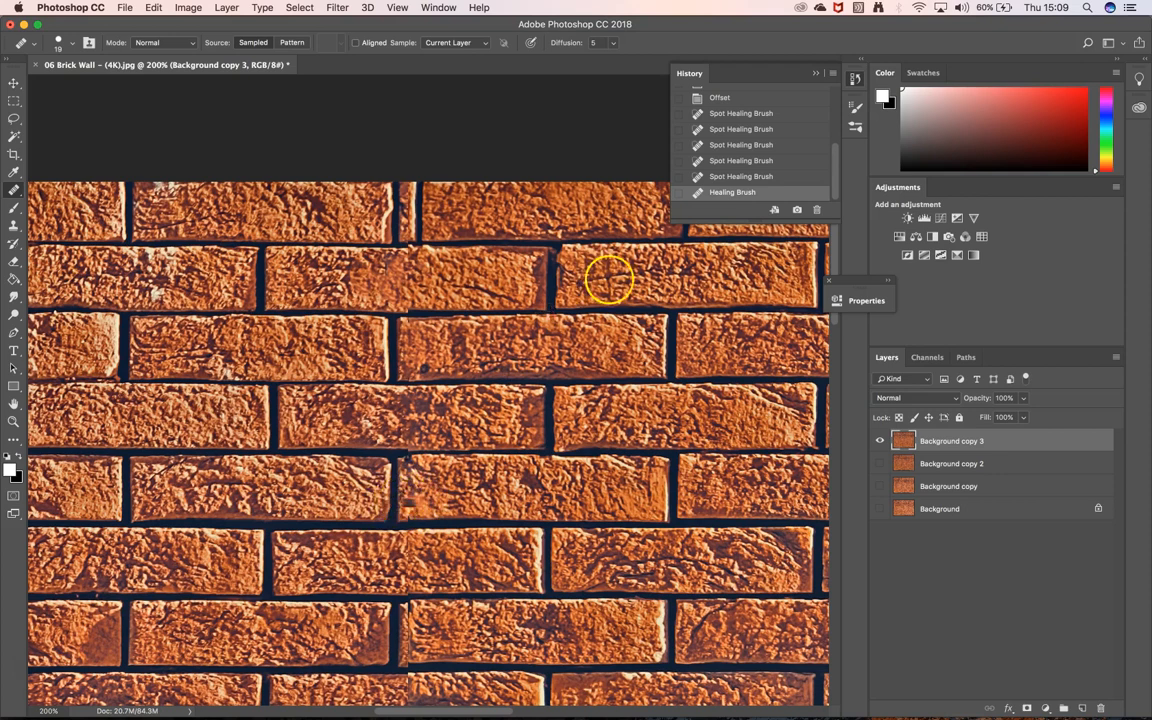
click(716, 177)
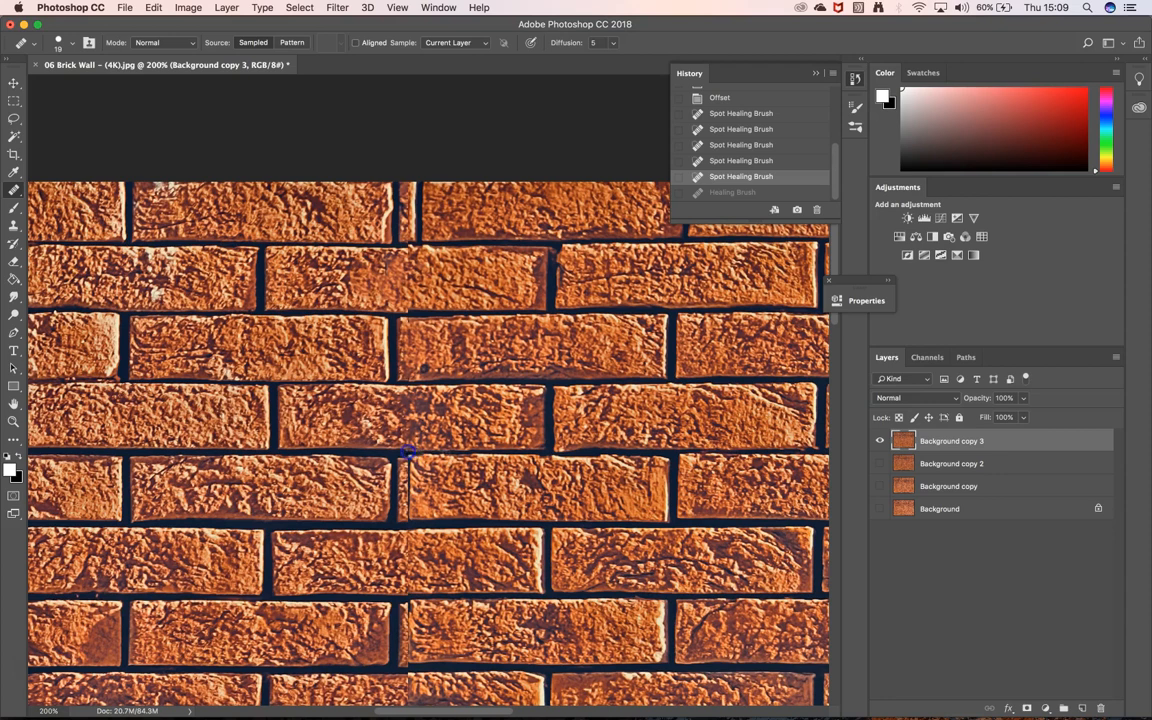
key(super+z)
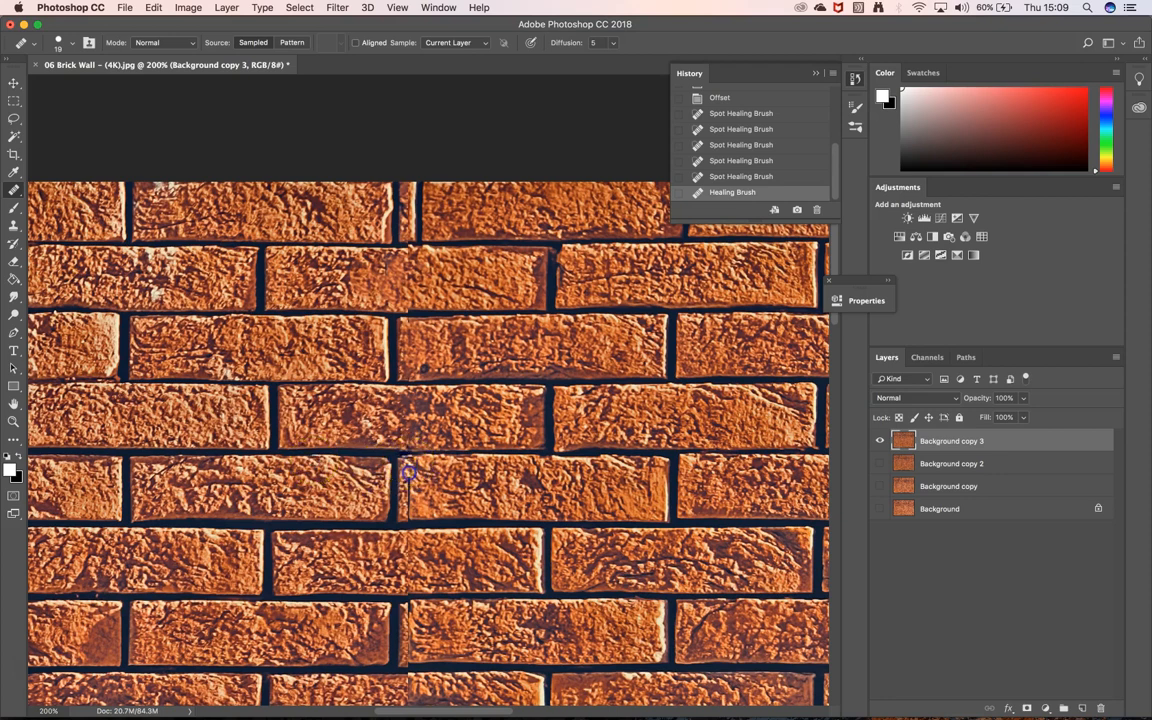
click(408, 485)
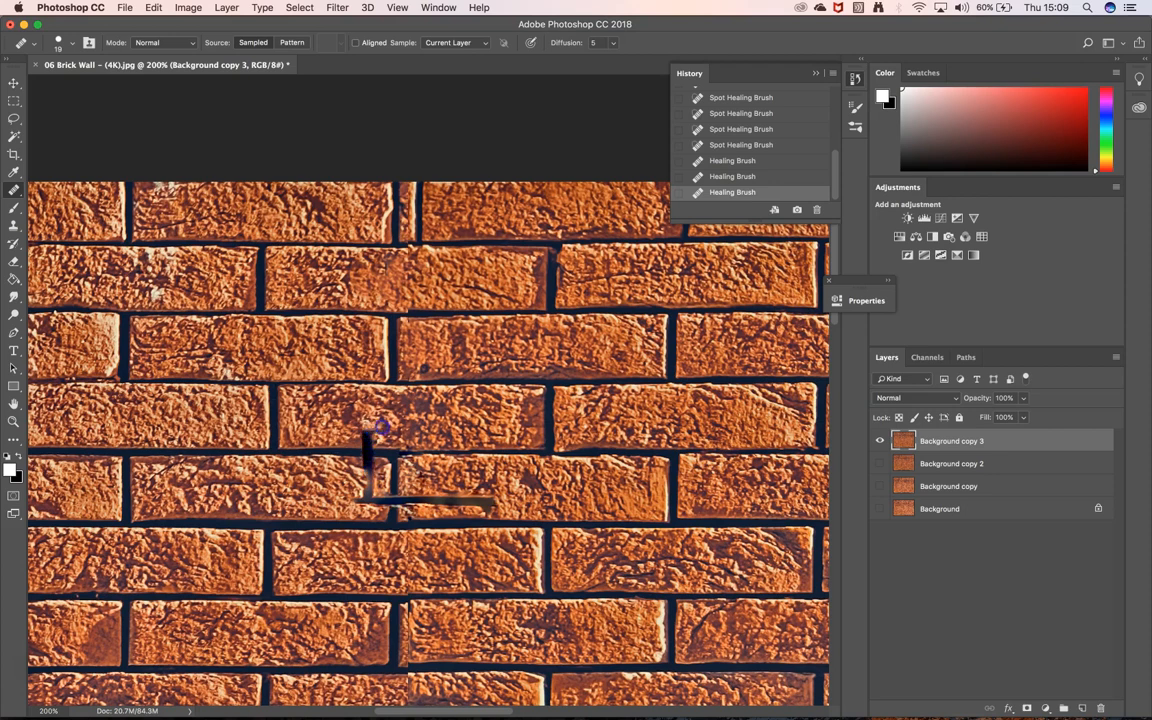
drag(437, 428, 328, 430)
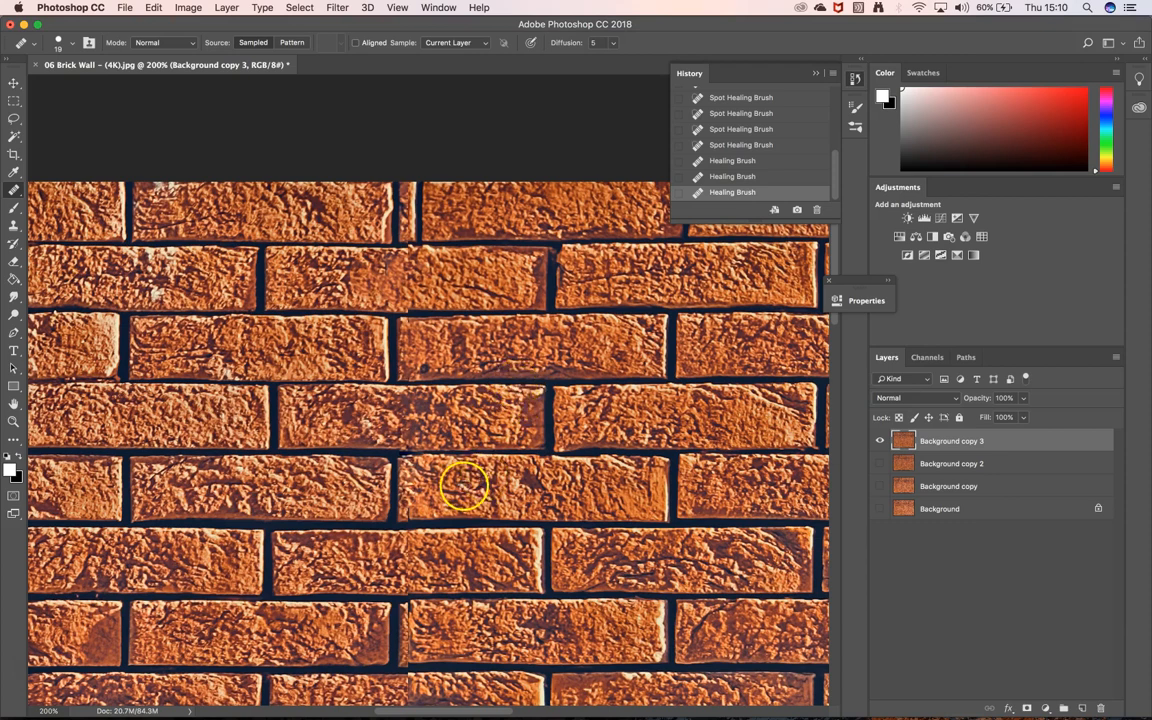
- Return to the Spot Healing Brush and heal the seam on the sixth- and seventh-row bricks
click(15, 192)
click(52, 173)
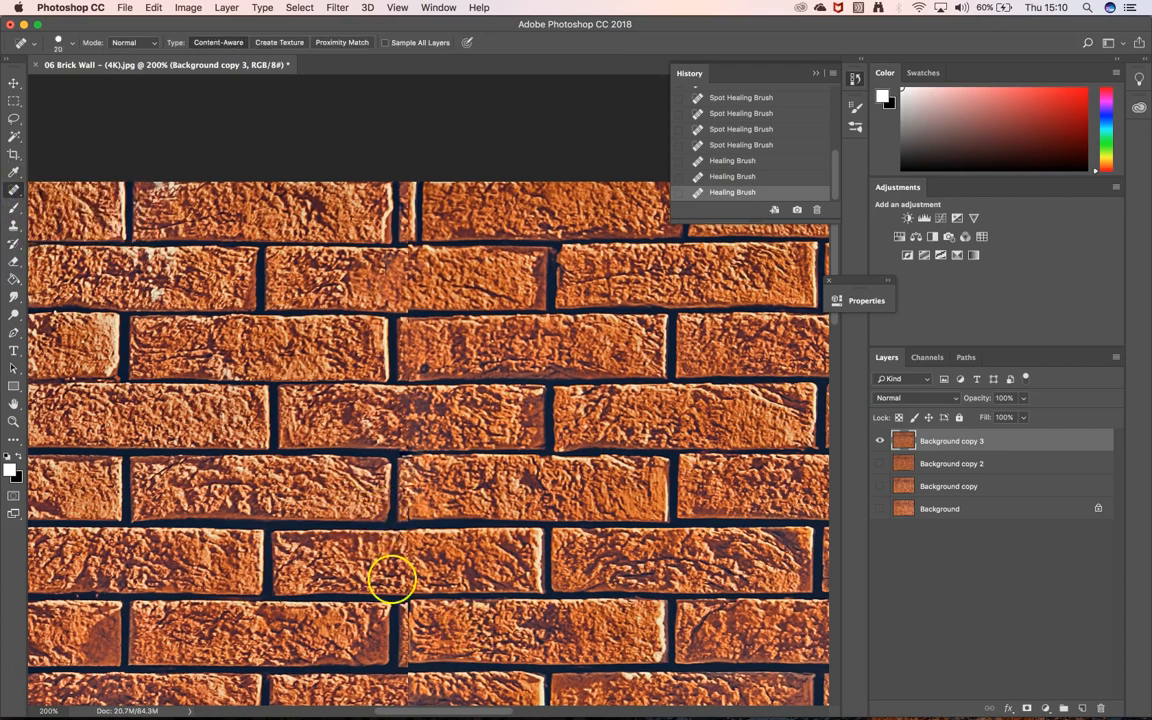
key(space)
mouse_move(432, 606)
mouse_down()
mouse_move(443, 472)
mouse_move(419, 480)
mouse_move(420, 518)
mouse_up()
click(421, 469)
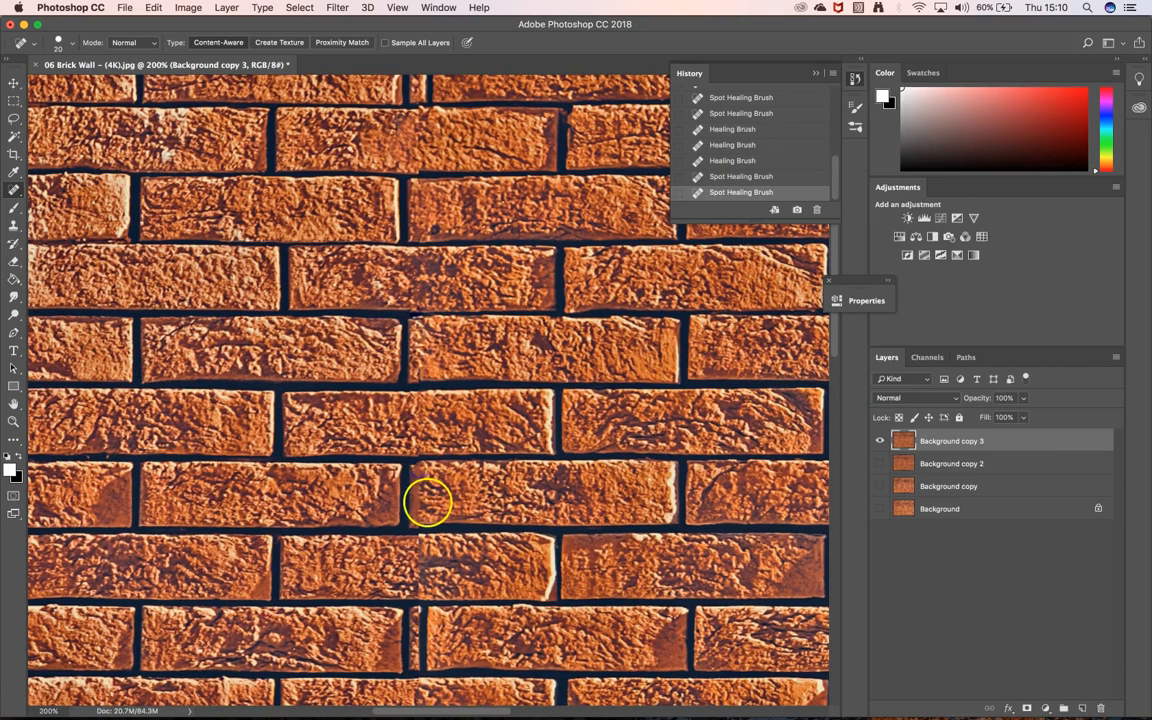
click(416, 467)
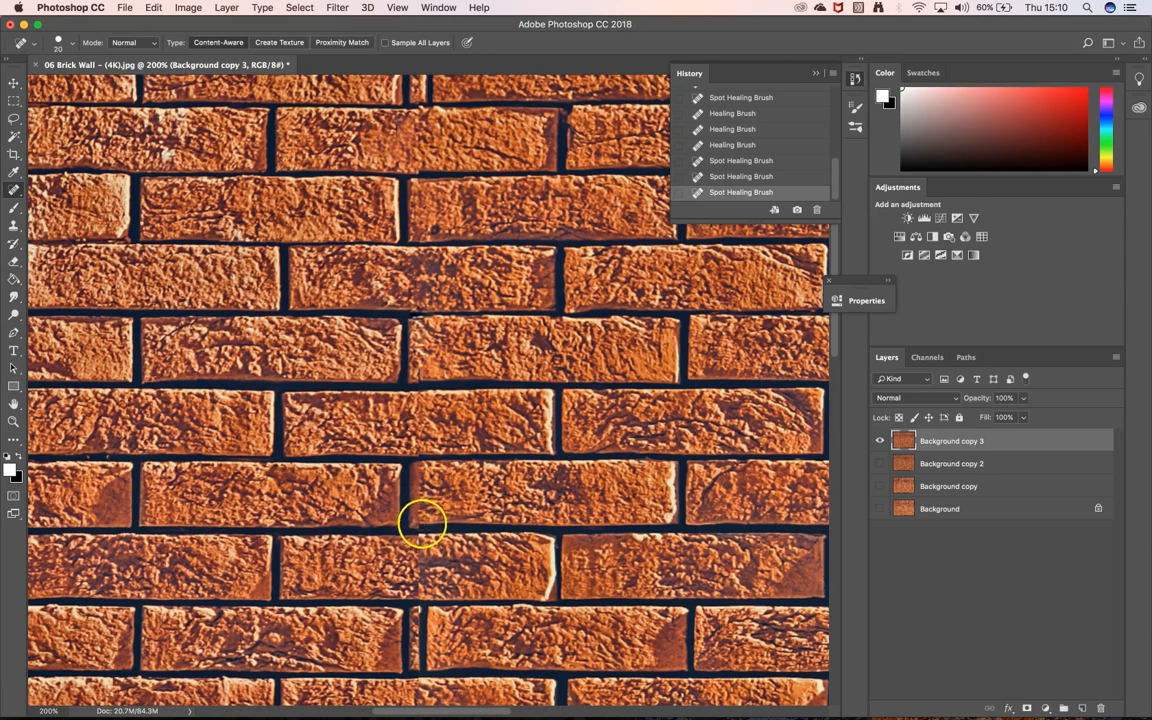
mouse_move(431, 429)
mouse_down()
mouse_move(409, 413)
mouse_move(412, 447)
mouse_move(414, 410)
mouse_up()
click(423, 433)
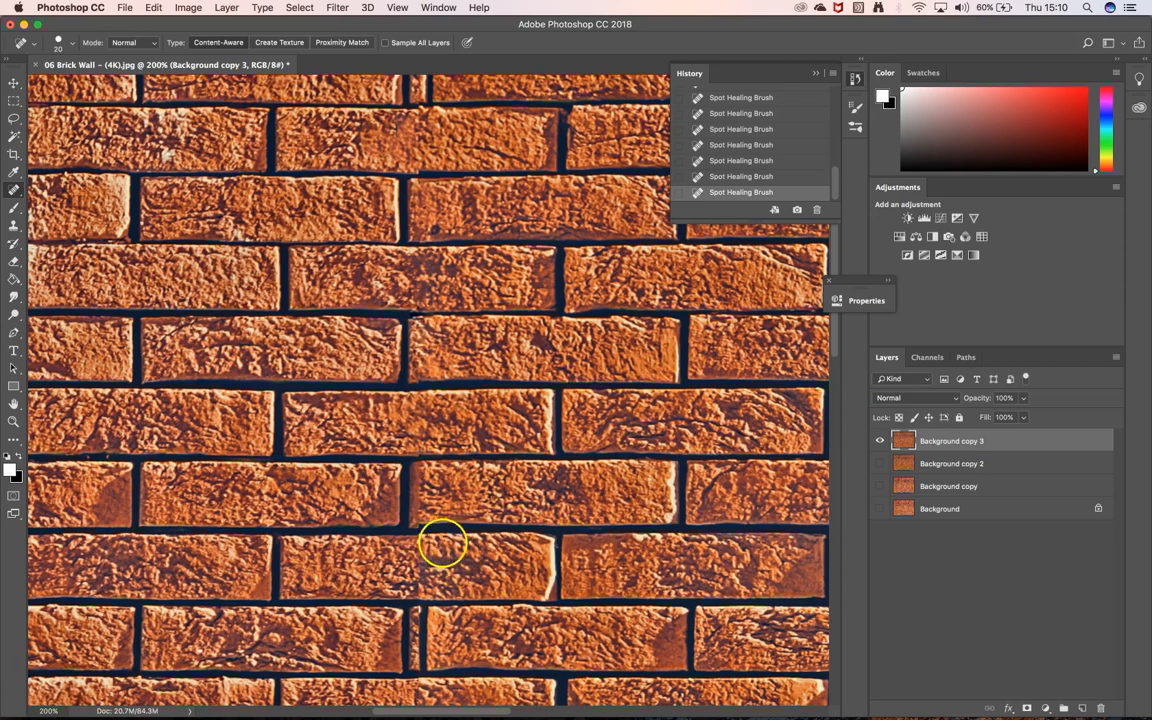
- Heal the seam on the full-width bricks of the eighth, tenth and twelfth rows with the Spot Healing Brush
key(space)
drag(437, 553, 442, 440)
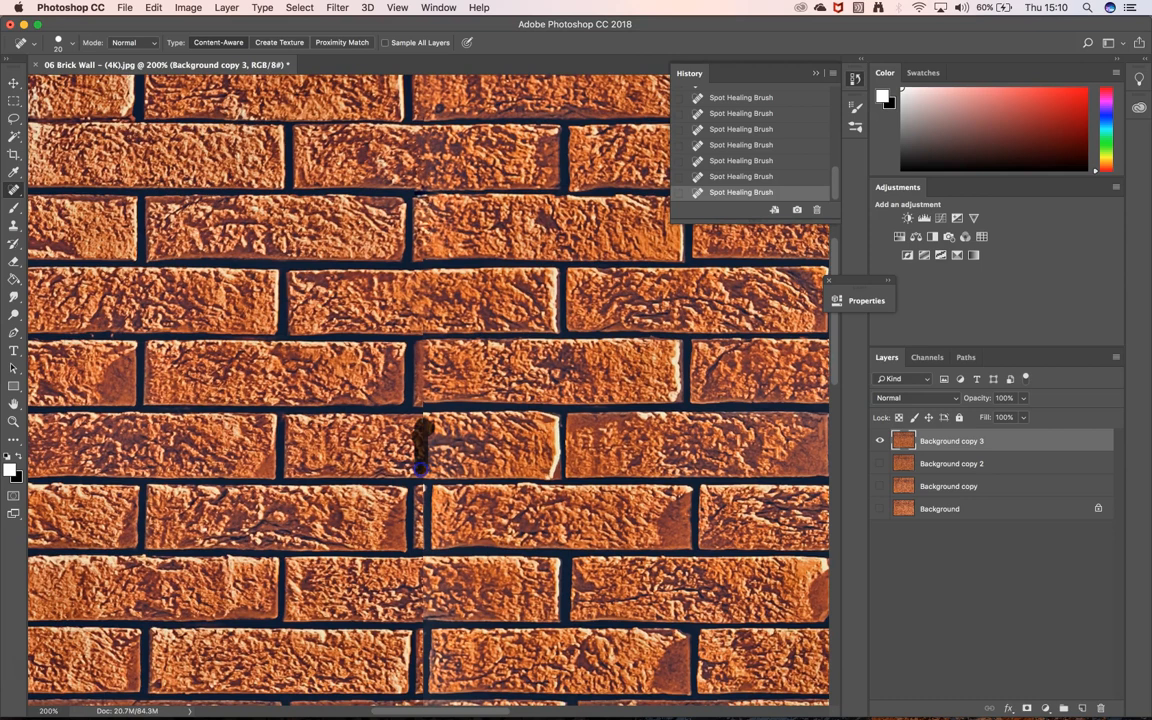
drag(421, 468, 421, 470)
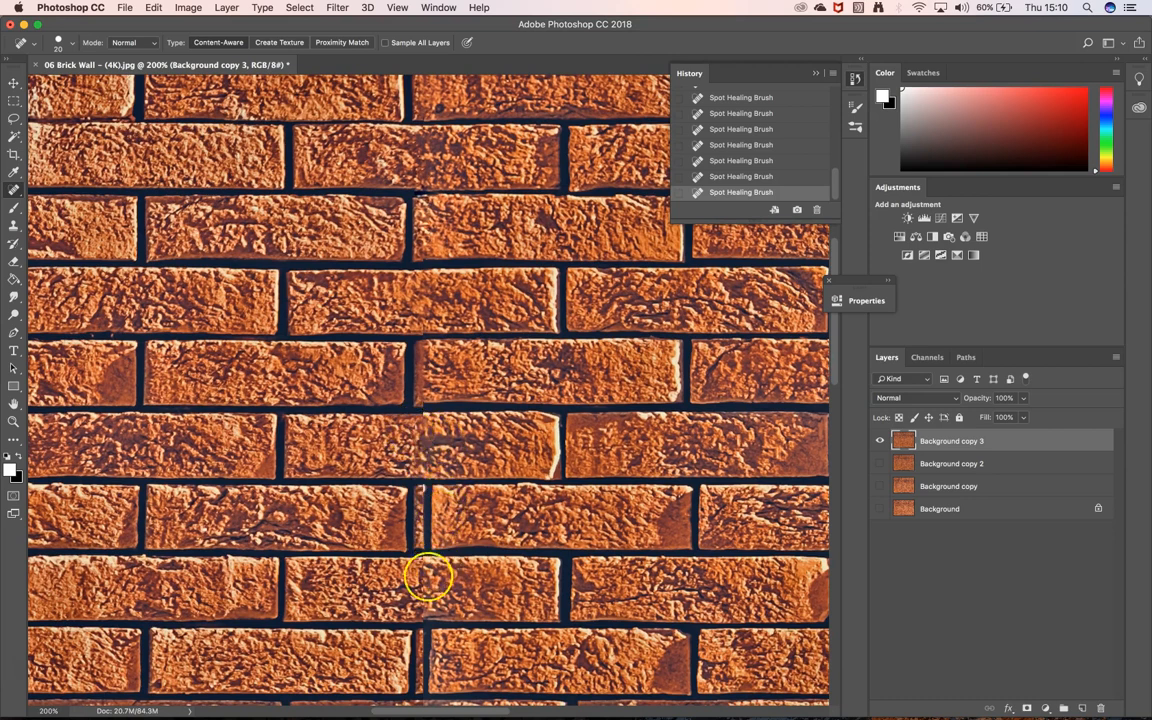
drag(441, 607, 437, 442)
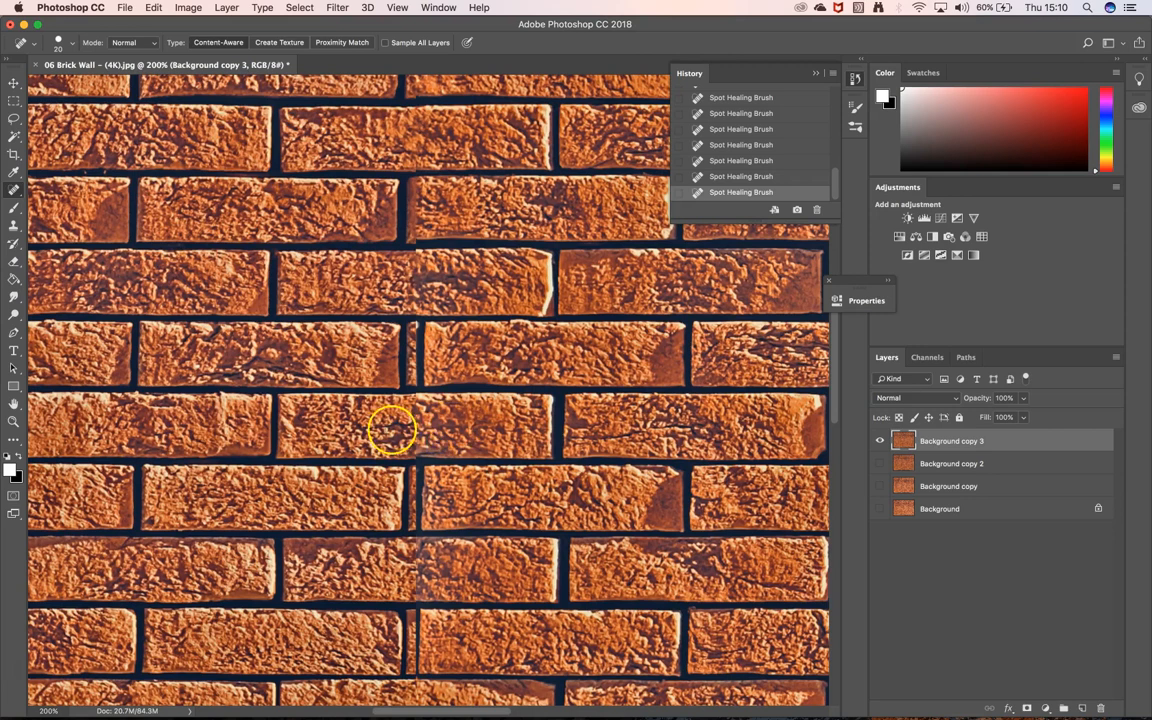
drag(414, 444, 411, 429)
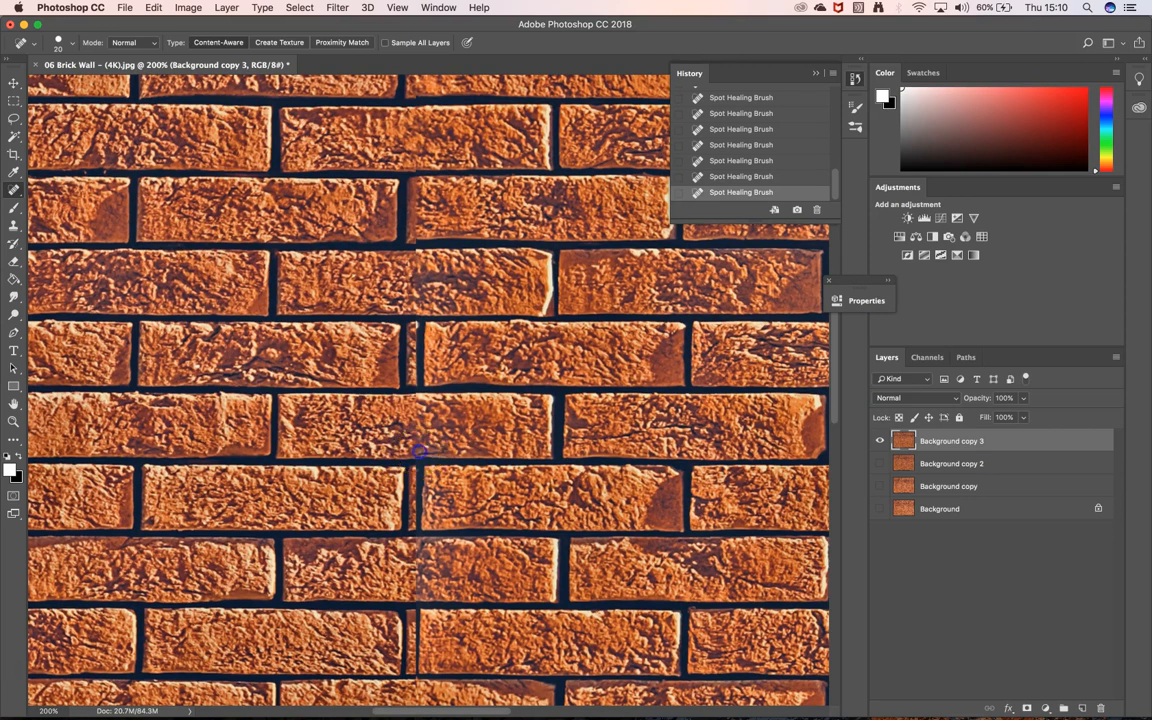
mouse_move(429, 567)
mouse_down()
mouse_move(416, 590)
mouse_move(450, 599)
mouse_move(457, 448)
mouse_up()
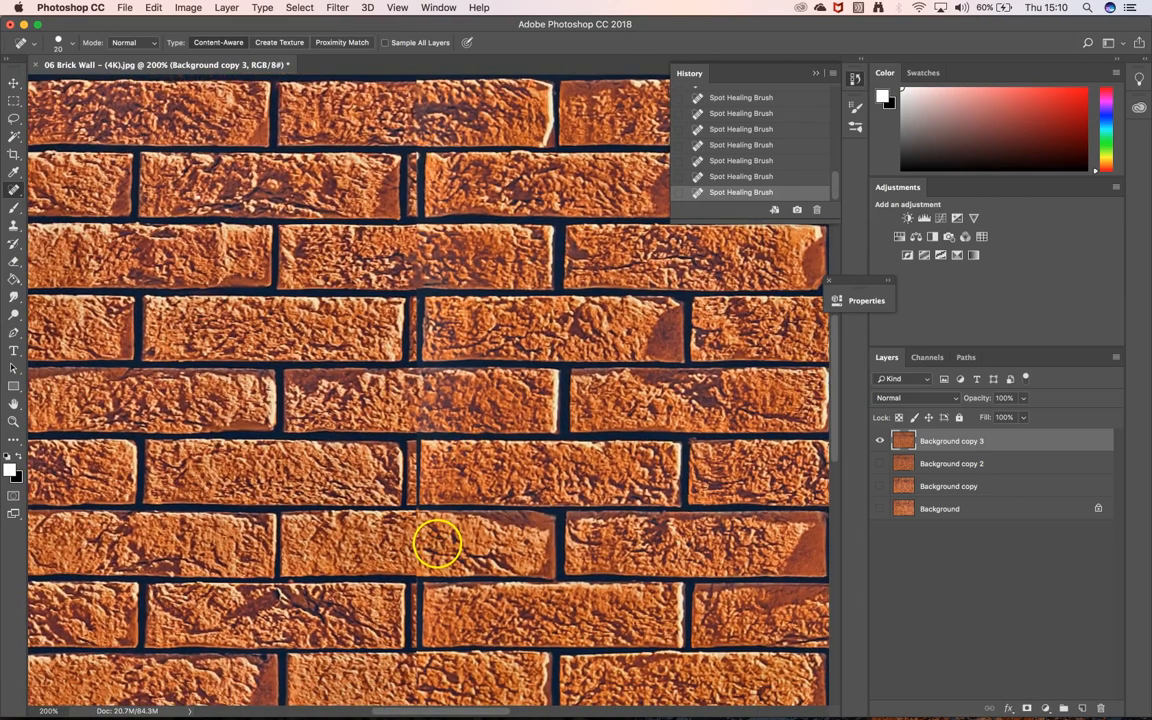
- Enlarge the Spot Healing Brush to 35 and heal the seam on the bricks down through the lower rows
key(bracketright)
key(bracketright)
key(bracketright)
mouse_move(415, 535)
mouse_down()
mouse_move(416, 565)
mouse_move(450, 476)
mouse_move(442, 360)
mouse_up()
drag(408, 455, 408, 455)
drag(456, 570, 444, 386)
drag(402, 452, 402, 432)
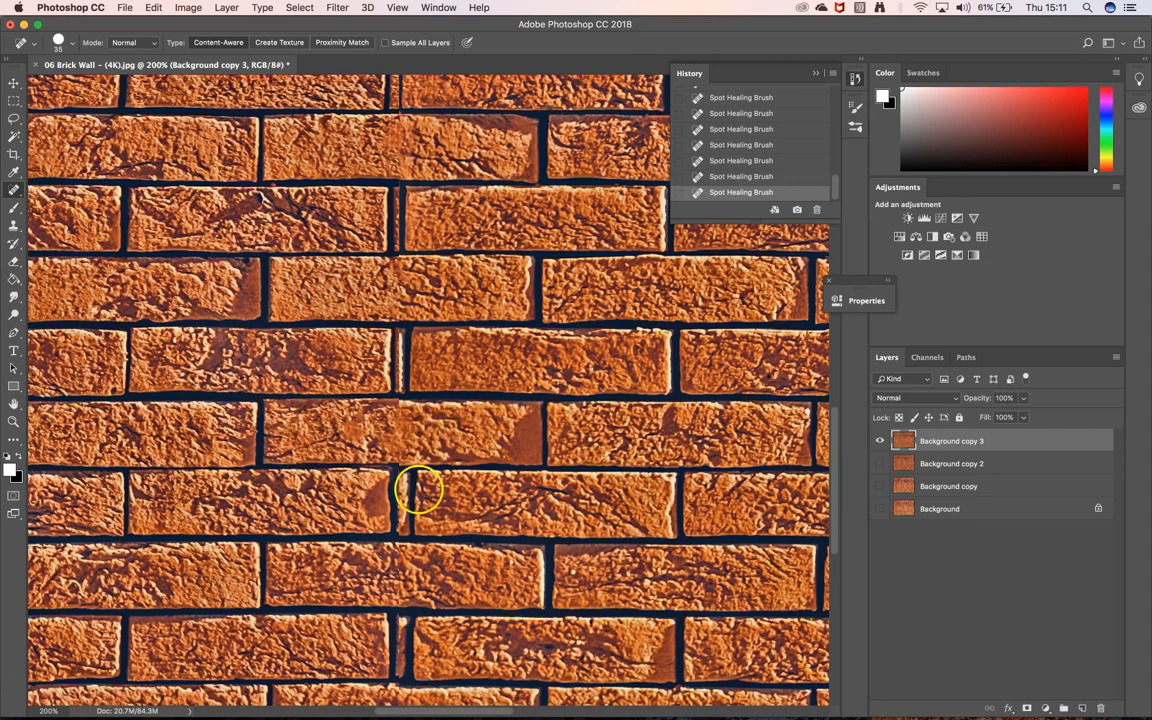
mouse_move(412, 563)
mouse_down()
mouse_move(346, 560)
mouse_move(417, 574)
mouse_move(339, 585)
mouse_up()
- Heal the seam on the last-row brick and along the upper edge of the brick four rows above it
mouse_move(443, 585)
mouse_down()
mouse_move(461, 499)
mouse_move(459, 382)
mouse_up()
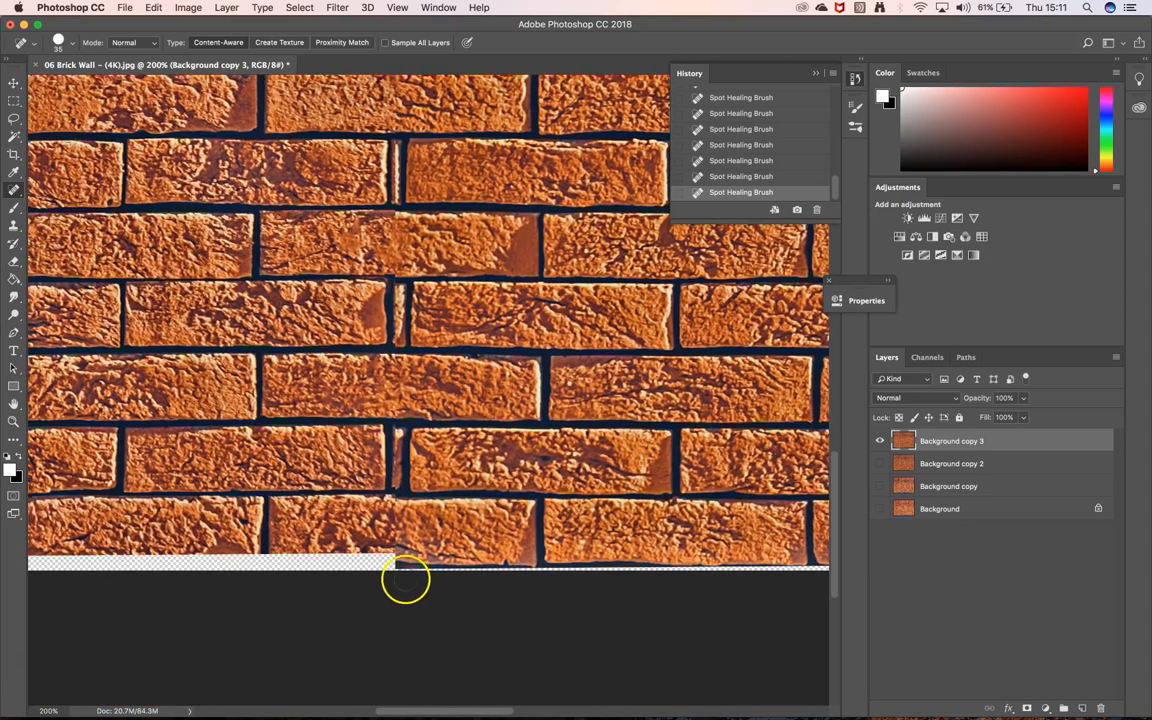
mouse_move(398, 531)
mouse_down()
mouse_move(394, 522)
mouse_move(396, 555)
mouse_up()
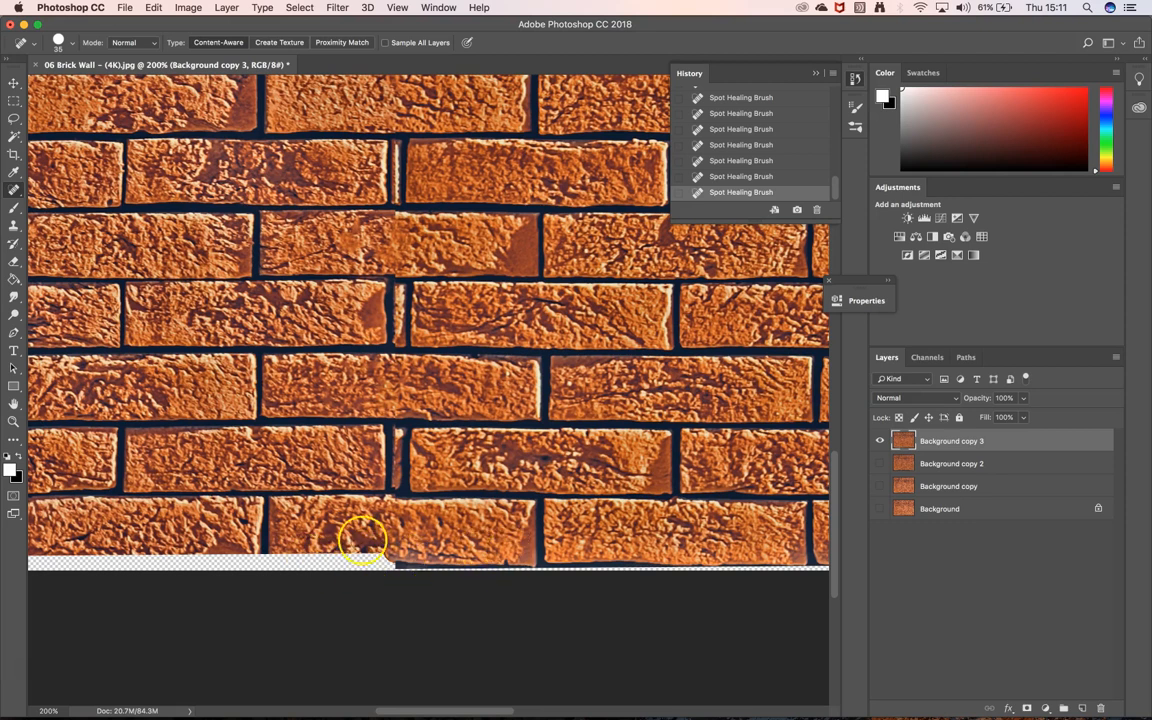
mouse_move(397, 217)
mouse_down()
mouse_move(399, 259)
mouse_move(374, 240)
mouse_move(390, 226)
mouse_up()
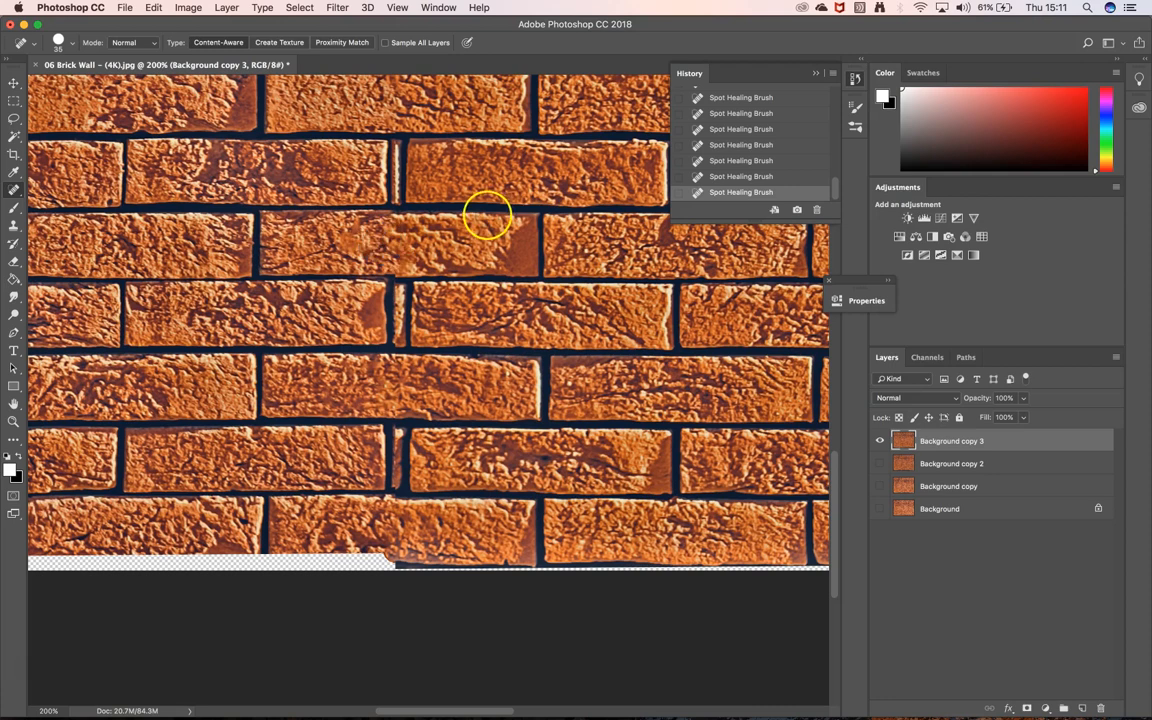
- Cover the narrow brick sliver in the first row with the Clone Stamp, enlarging its brush to 175 px
key(super+minus)
key(super+minus)
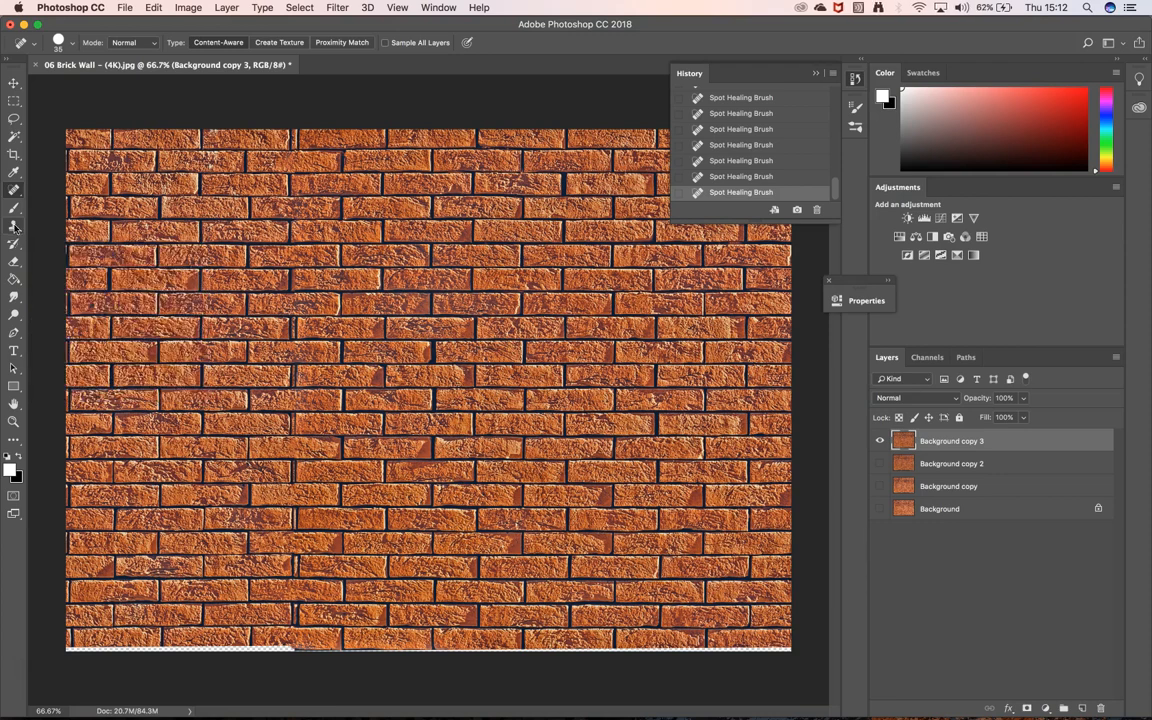
key(super+equal)
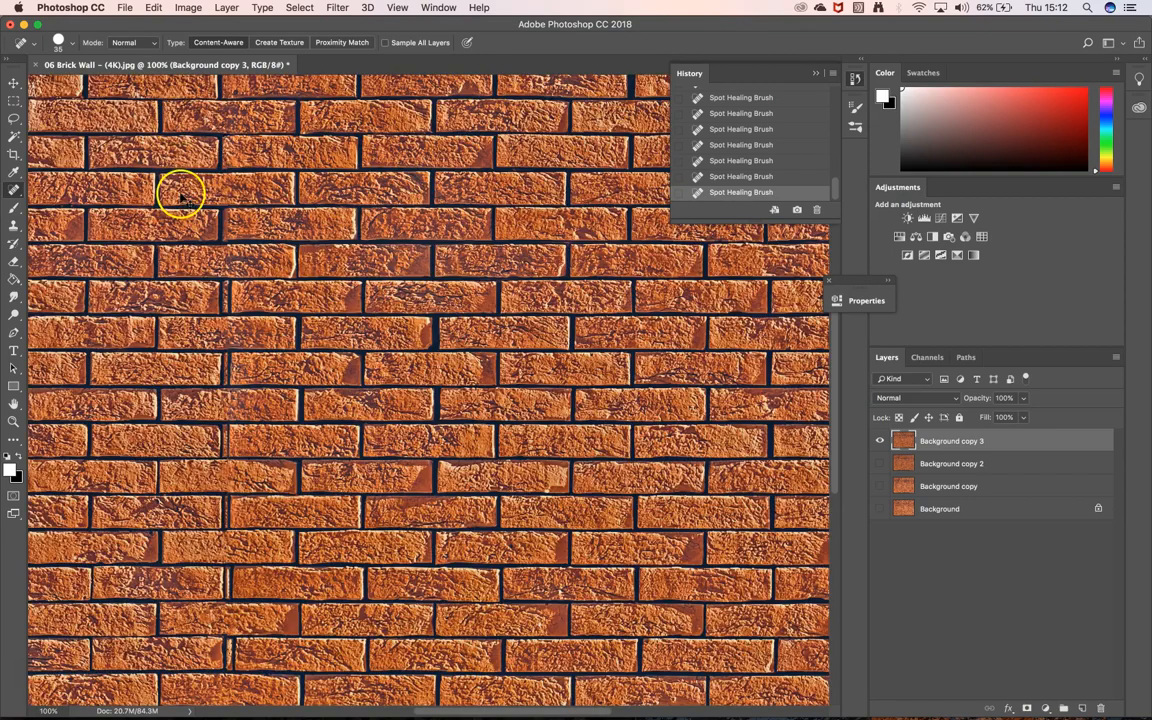
key(super+equal)
key(super+equal)
drag(184, 186, 450, 468)
drag(321, 208, 381, 442)
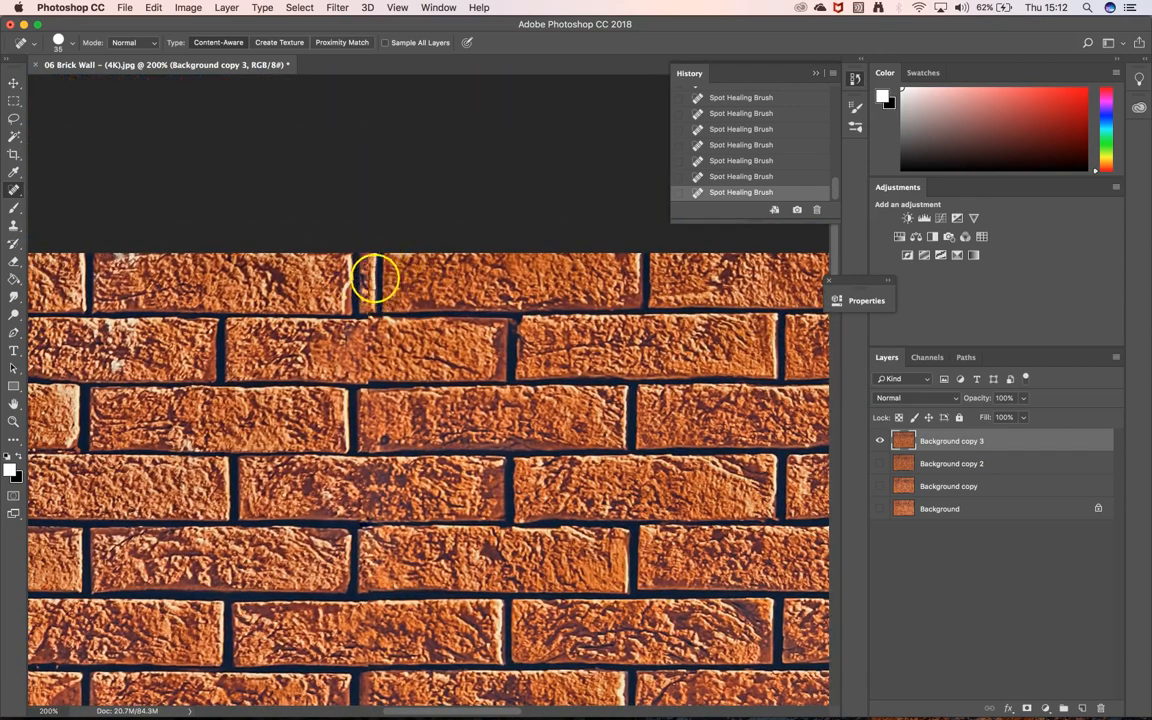
click(13, 227)
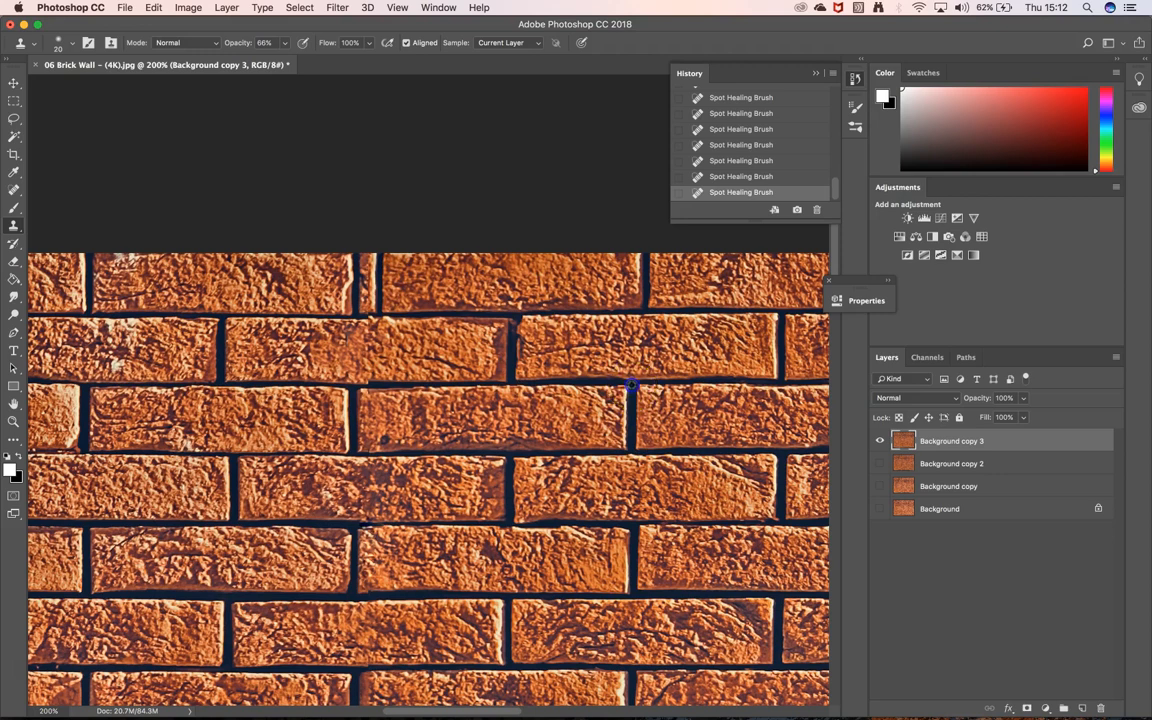
key(bracketright)
key(bracketright)
key(bracketright)
drag(382, 265, 385, 305)
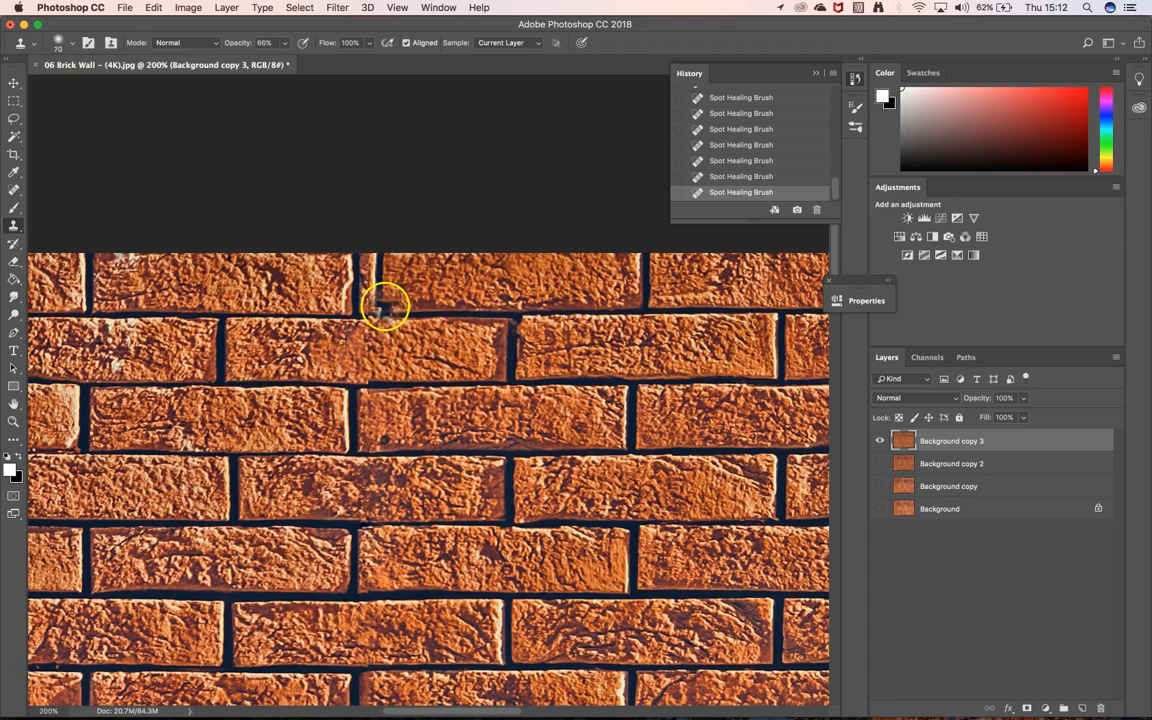
key(bracketright)
key(bracketright)
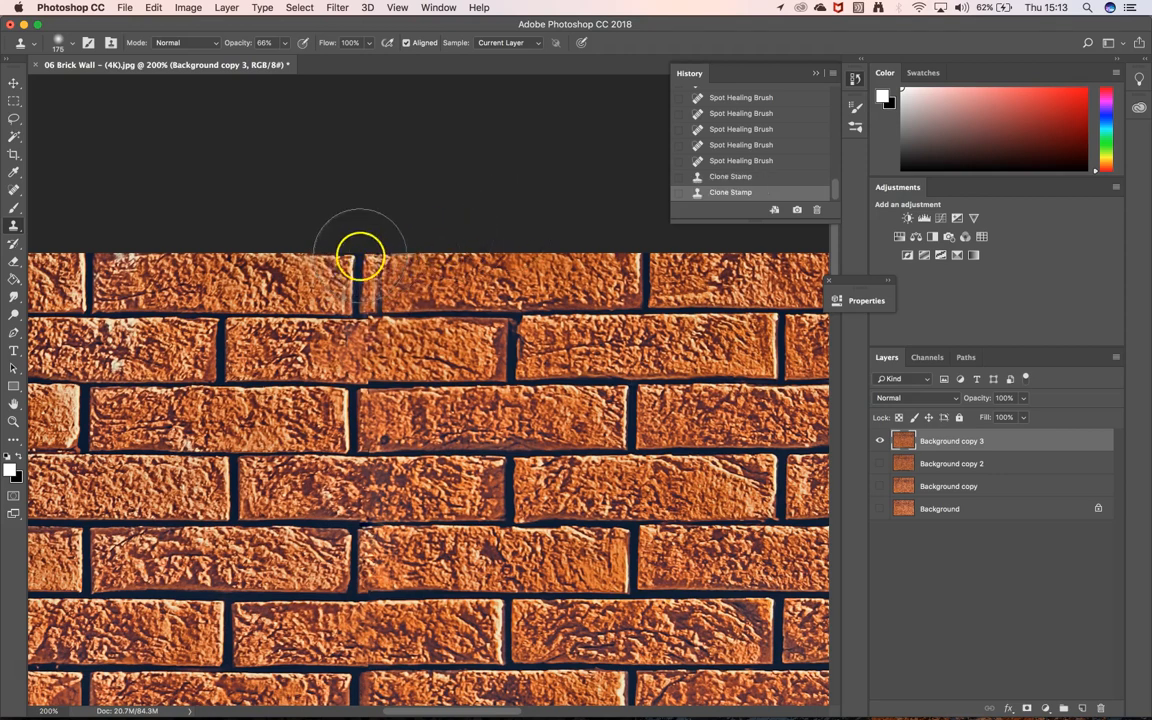
- Clean up the vertical mortar joint and adjoining brick ends in the first row with more Clone Stamp strokes
click(73, 46)
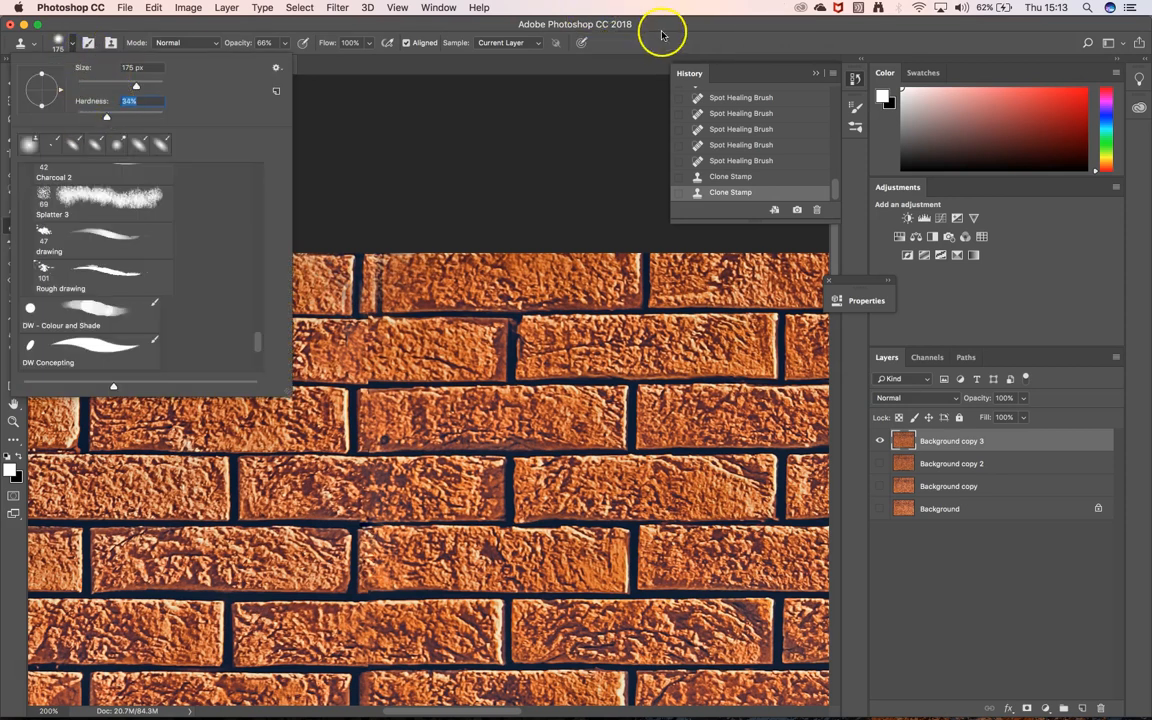
click(596, 28)
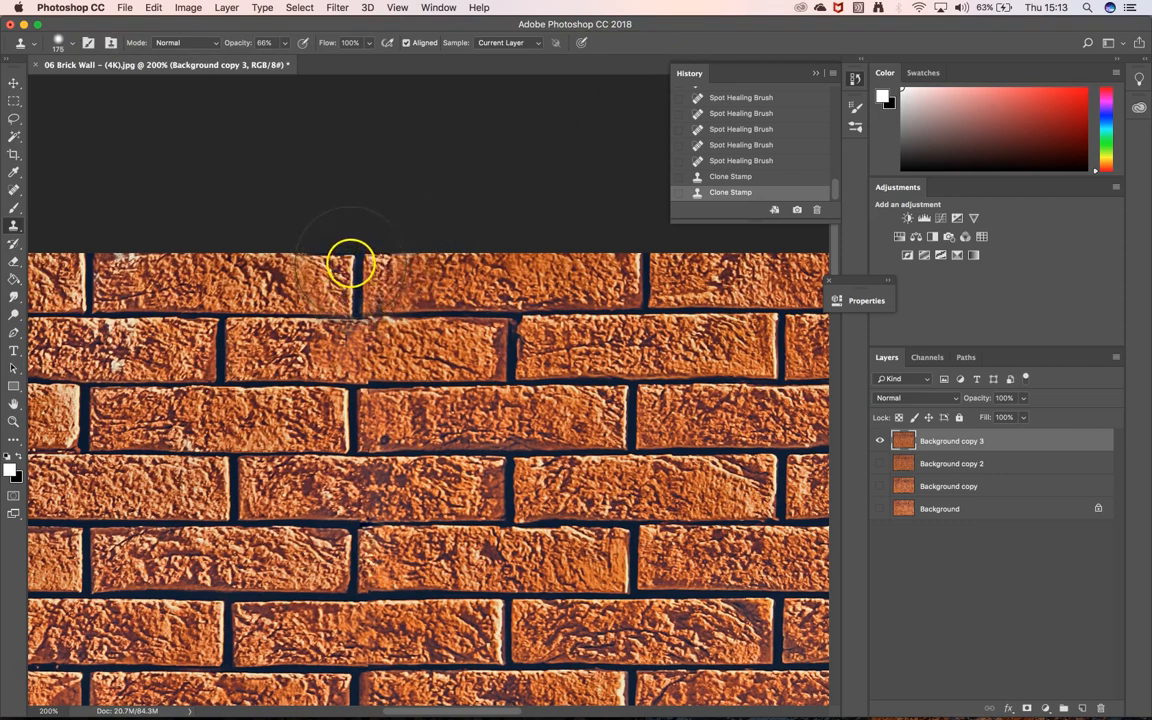
drag(351, 261, 364, 258)
click(369, 260)
click(396, 257)
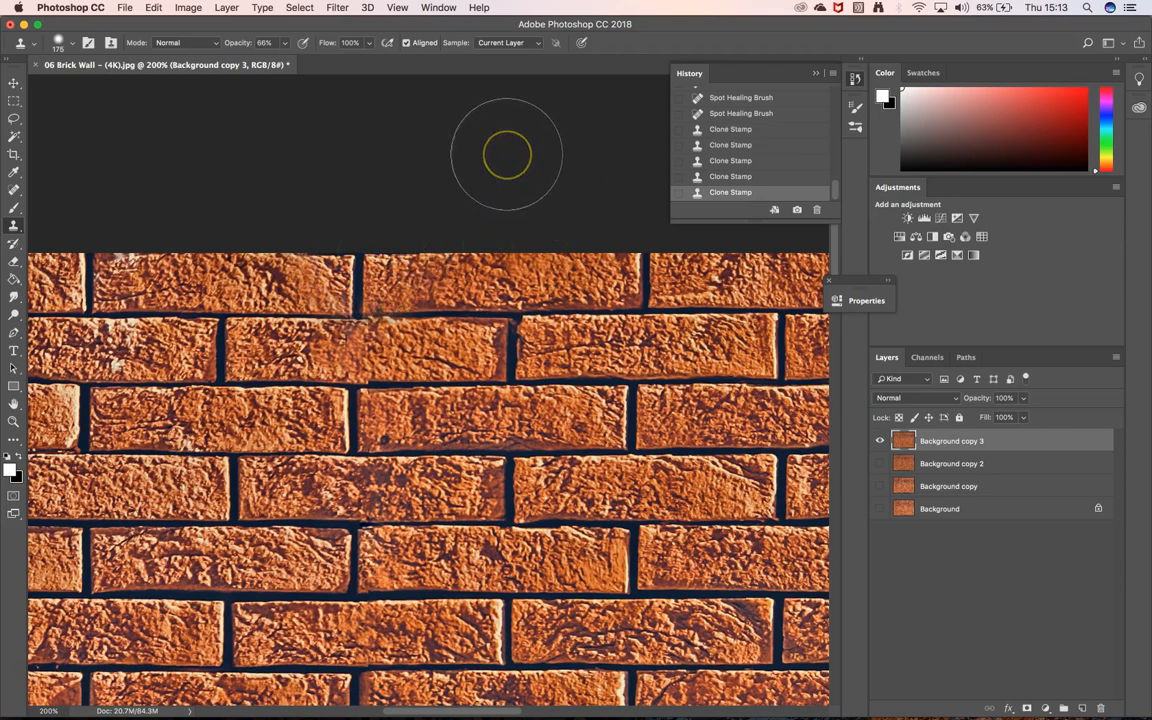
mouse_move(427, 265)
mouse_down()
mouse_move(385, 306)
mouse_move(510, 345)
mouse_up()
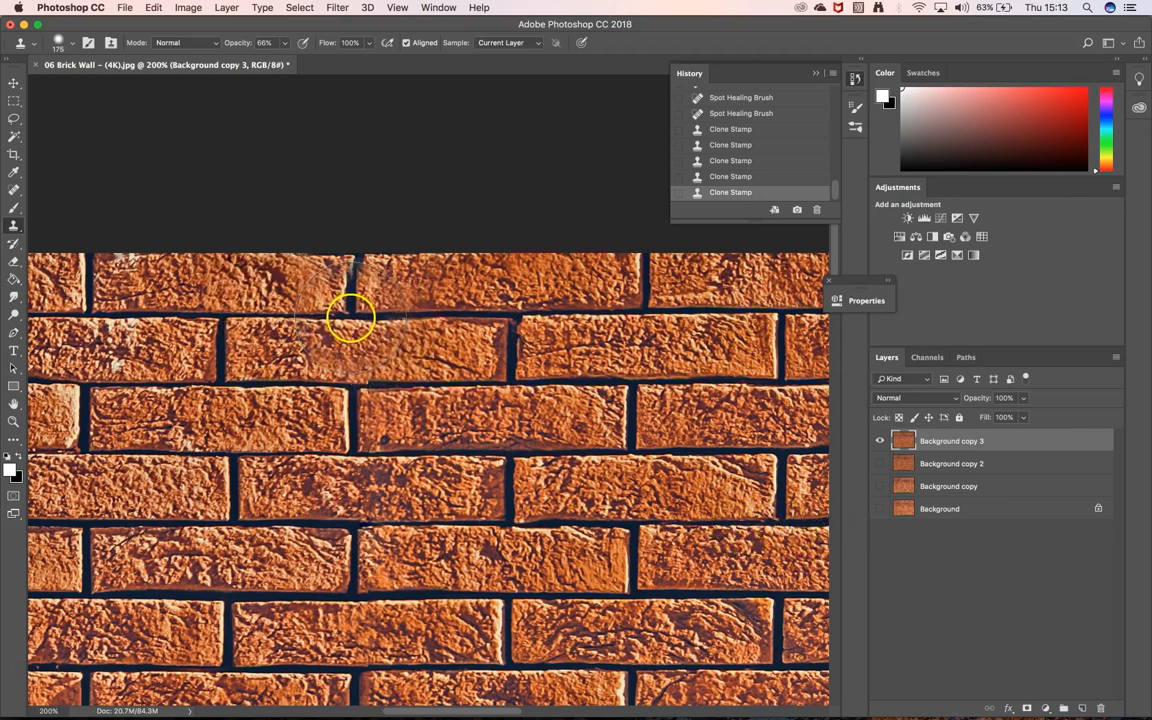
click(351, 318)
click(348, 300)
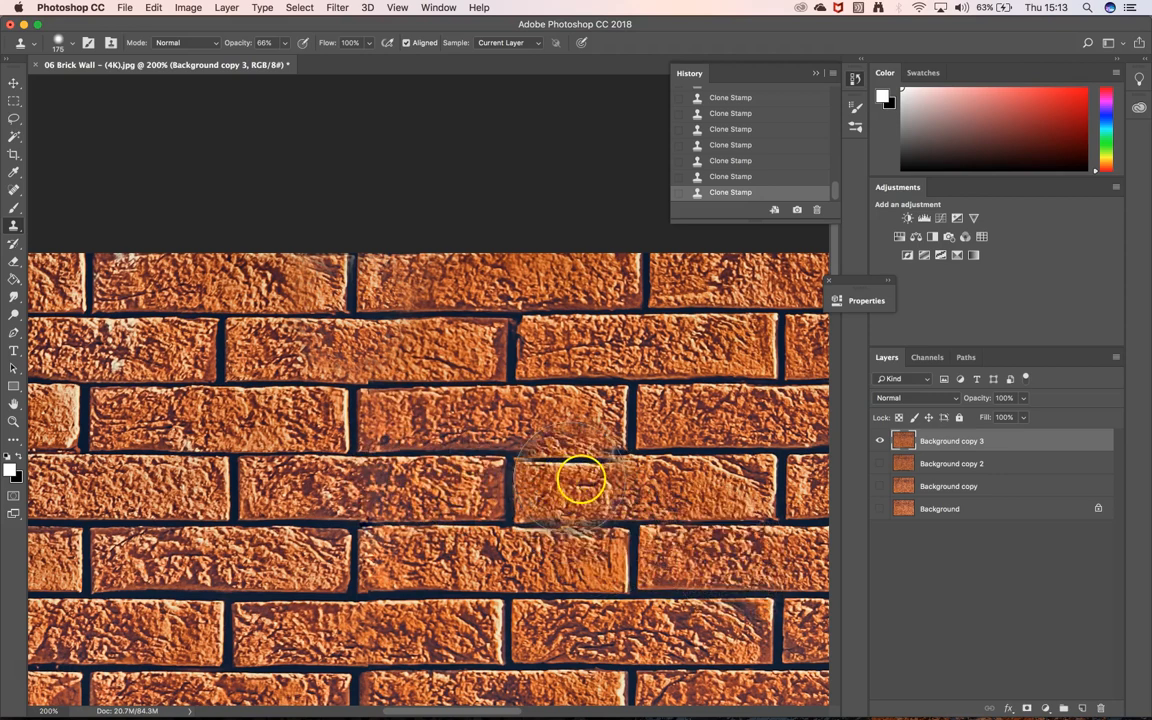
- Clone clean texture over the remaining seam on the seventh- and eighth-row bricks
mouse_move(522, 398)
mouse_down()
mouse_move(524, 263)
mouse_move(536, 298)
mouse_move(500, 305)
mouse_move(472, 337)
mouse_move(354, 322)
mouse_move(389, 306)
mouse_move(427, 186)
mouse_move(368, 182)
mouse_move(432, 307)
mouse_move(347, 382)
mouse_move(347, 450)
mouse_move(380, 493)
mouse_move(763, 551)
mouse_move(787, 544)
mouse_move(797, 573)
mouse_move(566, 591)
mouse_move(368, 503)
mouse_move(348, 524)
mouse_move(408, 461)
mouse_move(330, 546)
mouse_move(412, 450)
mouse_move(345, 547)
mouse_move(548, 428)
mouse_move(709, 487)
mouse_move(707, 557)
mouse_move(679, 623)
mouse_move(735, 642)
mouse_move(628, 607)
mouse_up()
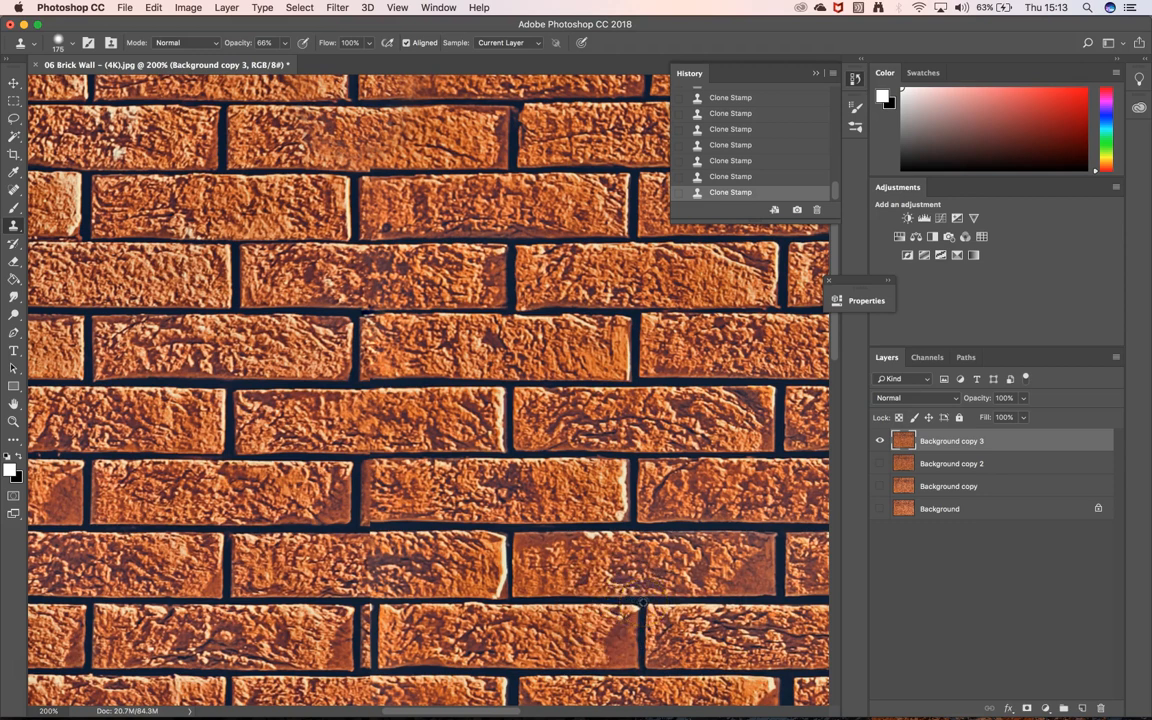
mouse_move(320, 505)
mouse_down()
mouse_move(342, 530)
mouse_move(357, 518)
mouse_up()
drag(622, 543, 674, 466)
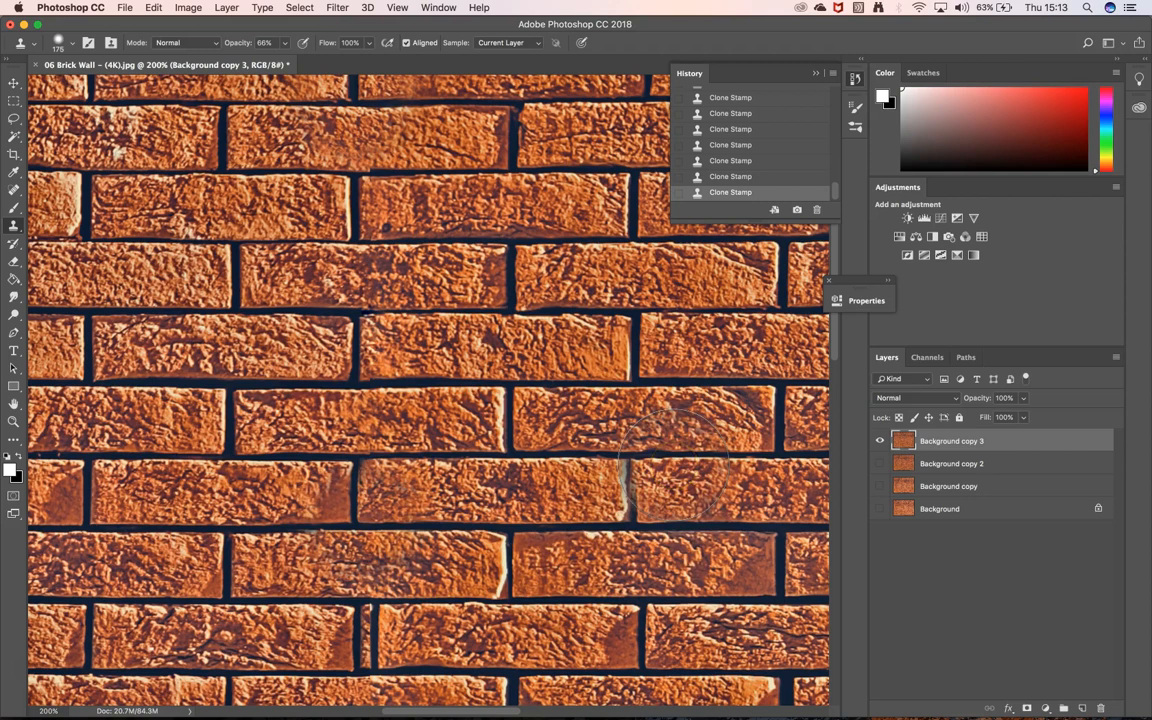
- Clone brick texture over the remaining seam in the seventh and eighth rows and the narrow brick sliver in the ninth row
mouse_move(373, 532)
mouse_down()
mouse_move(304, 649)
mouse_move(363, 614)
mouse_move(347, 626)
mouse_move(317, 617)
mouse_move(338, 635)
mouse_move(341, 582)
mouse_move(432, 523)
mouse_up()
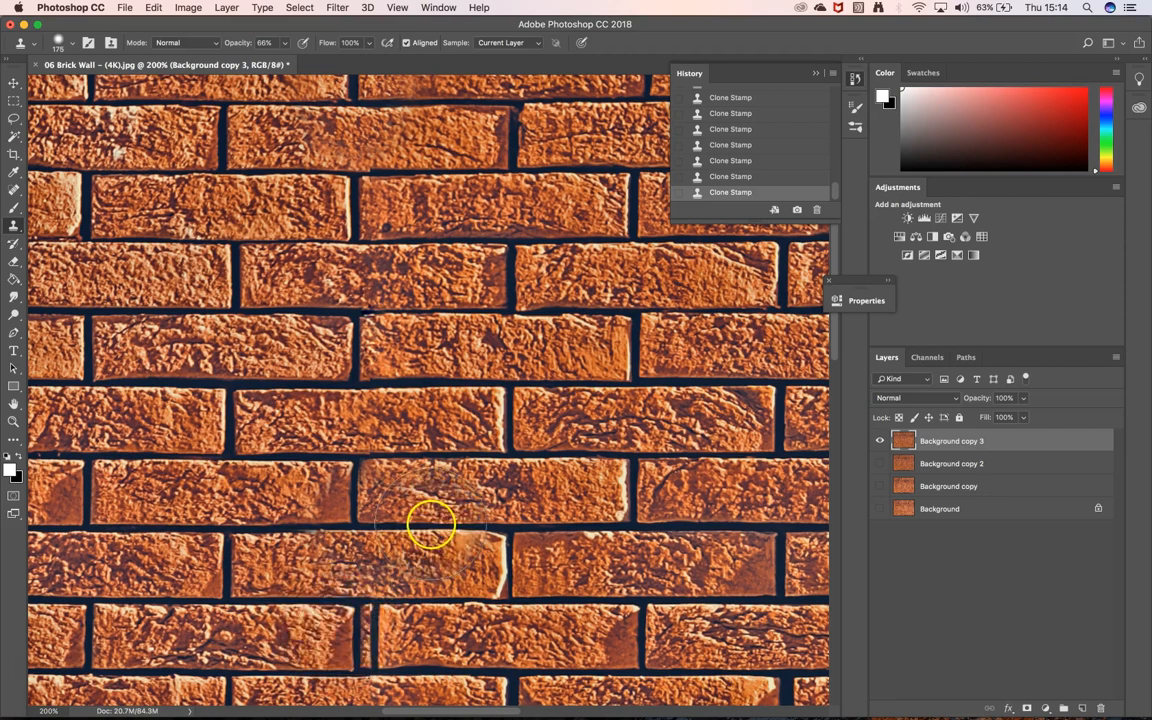
key(super+minus)
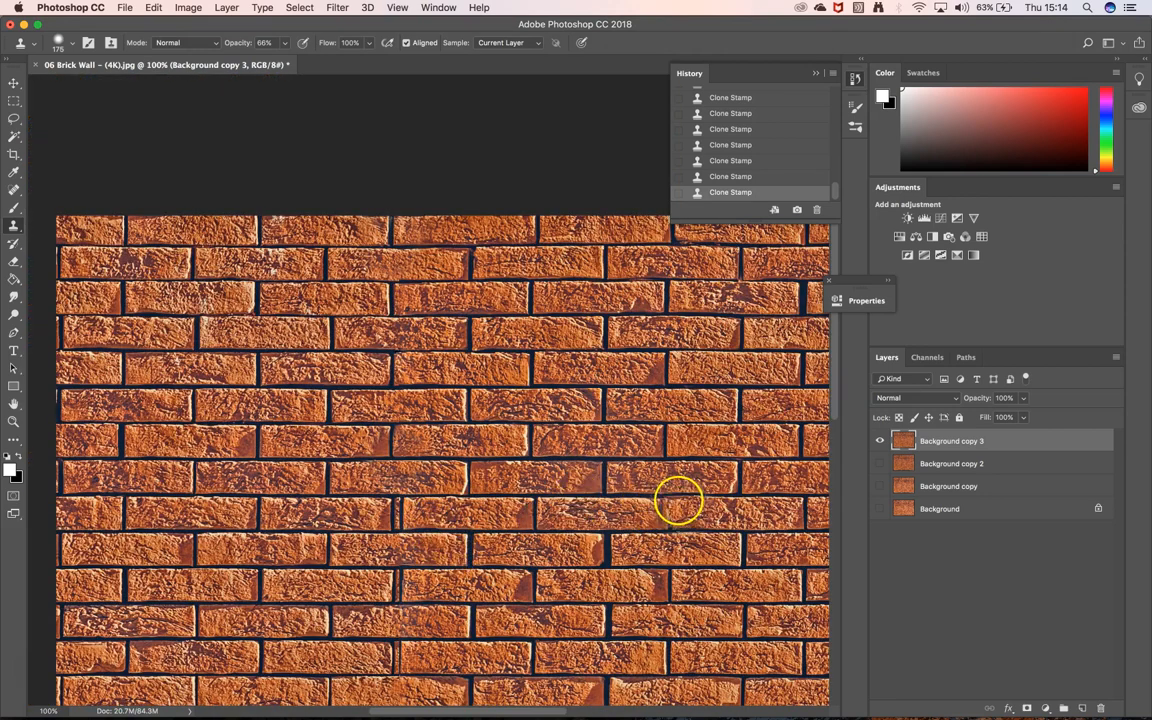
click(666, 543)
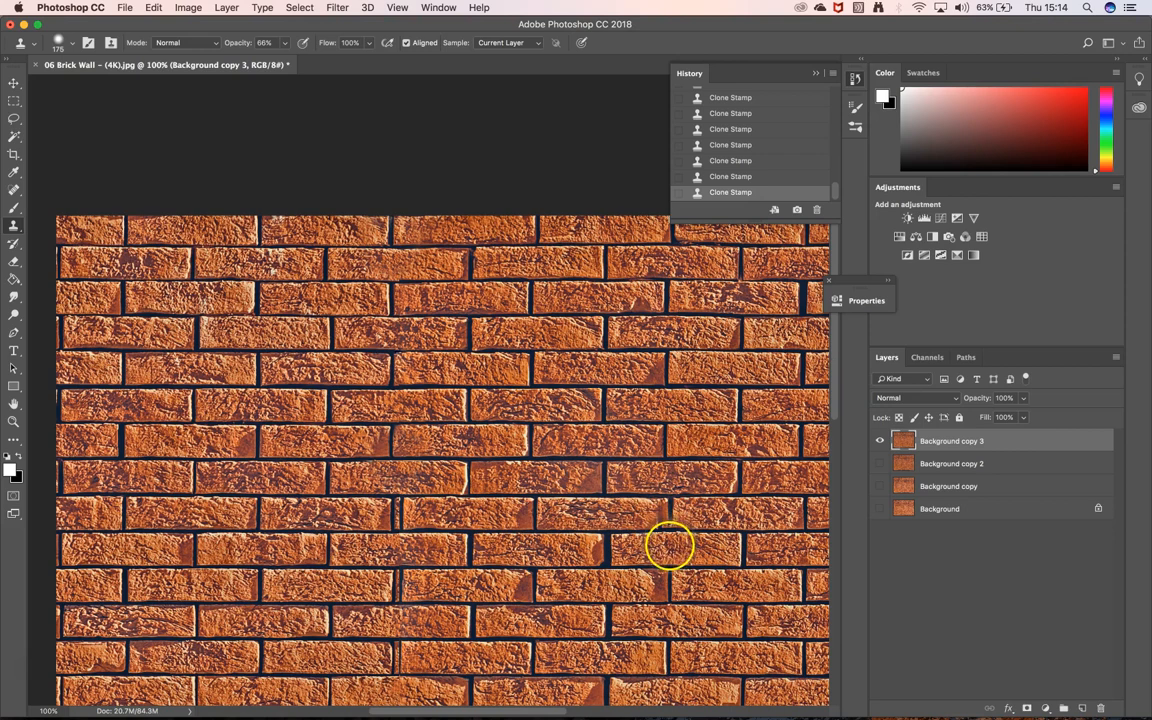
mouse_move(520, 512)
mouse_down()
mouse_move(381, 489)
mouse_move(395, 498)
mouse_up()
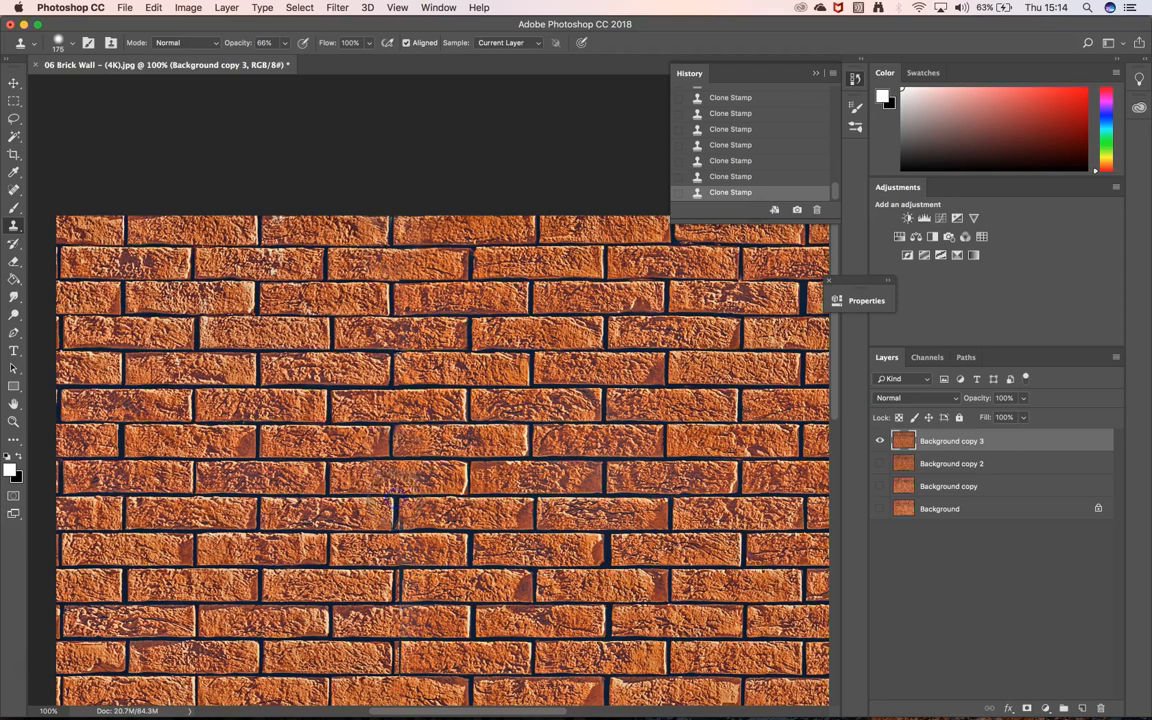
- Cover the narrow brick sliver and tidy its vertical mortar joint in the eleventh row with the Clone Stamp
mouse_move(594, 541)
mouse_down()
mouse_move(376, 573)
mouse_move(358, 564)
mouse_move(609, 574)
mouse_move(714, 598)
mouse_move(673, 643)
mouse_up()
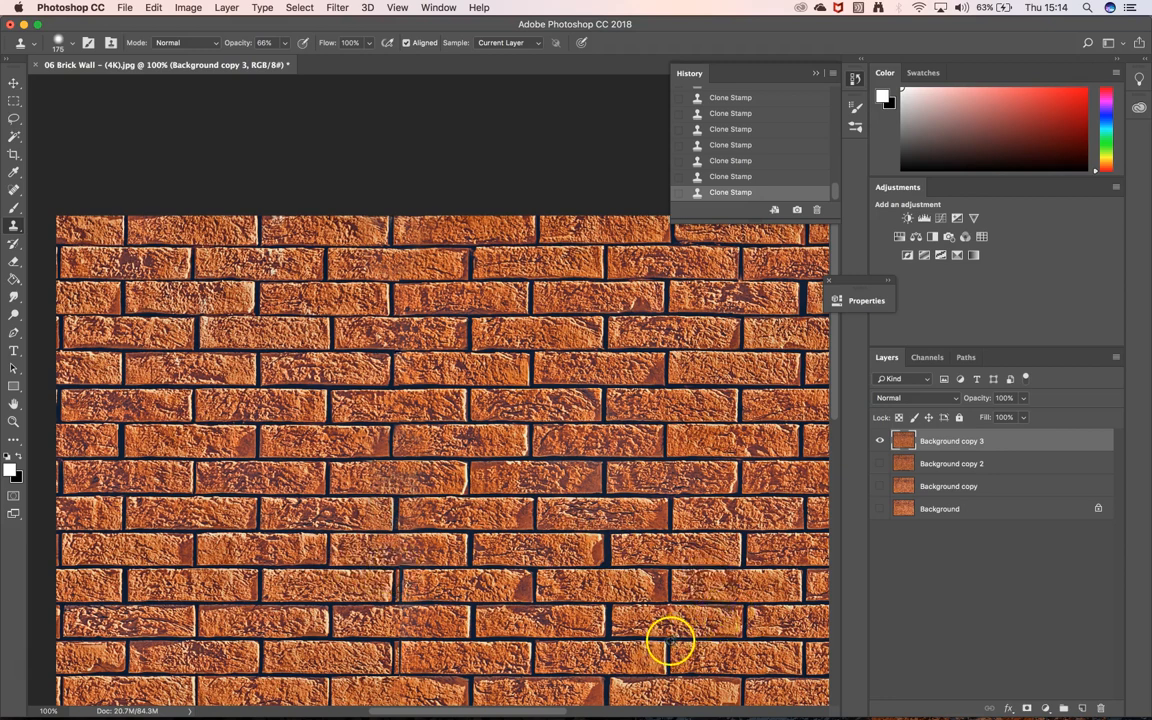
drag(466, 580, 397, 572)
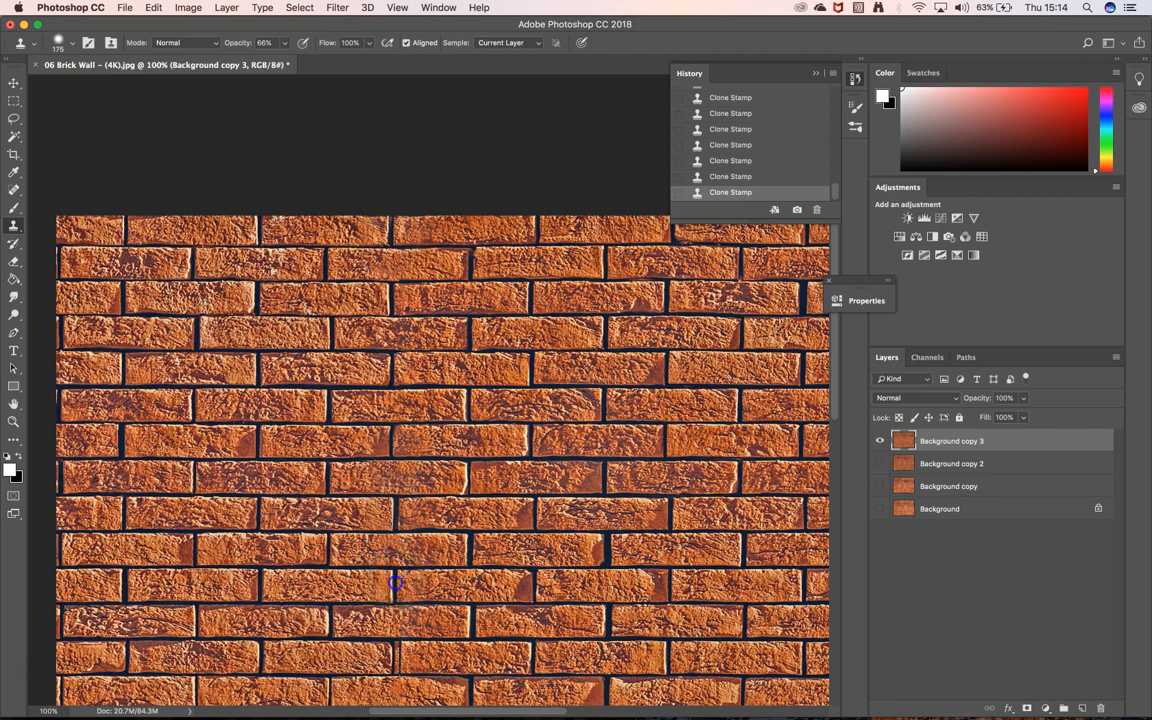
mouse_move(396, 582)
mouse_down()
mouse_move(629, 523)
mouse_move(522, 591)
mouse_move(517, 396)
mouse_up()
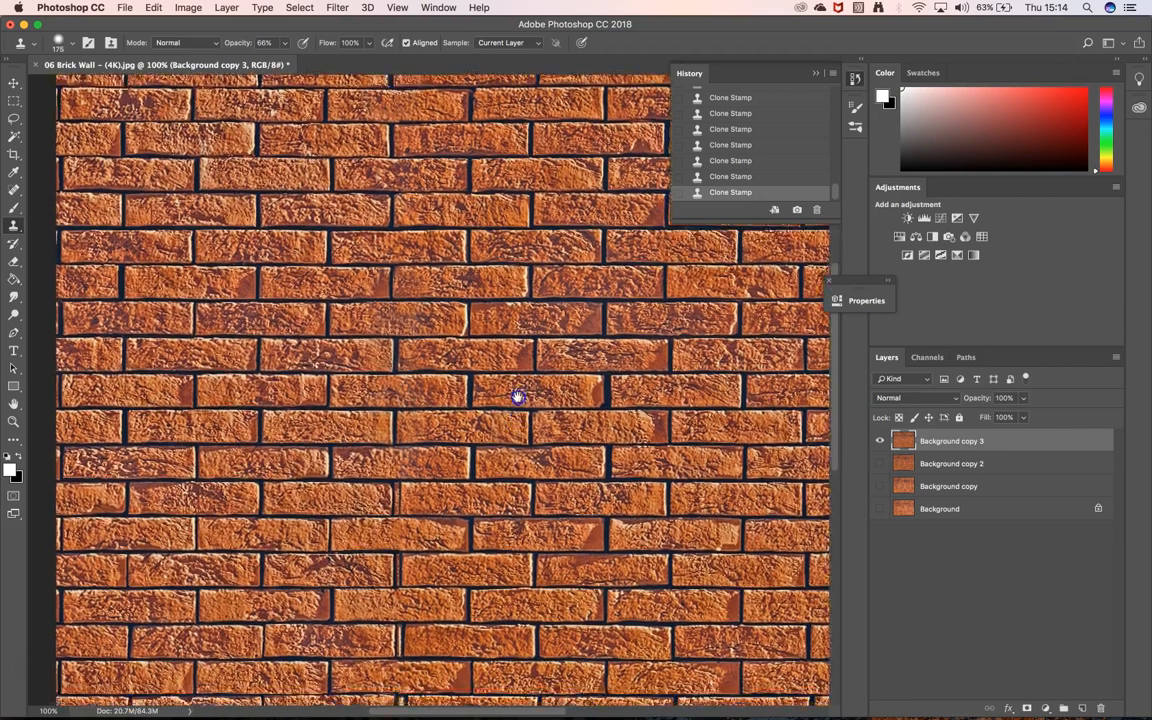
- Clone out the narrow brick slivers beside the vertical joints in the thirteenth and fifteenth rows
drag(638, 535, 640, 548)
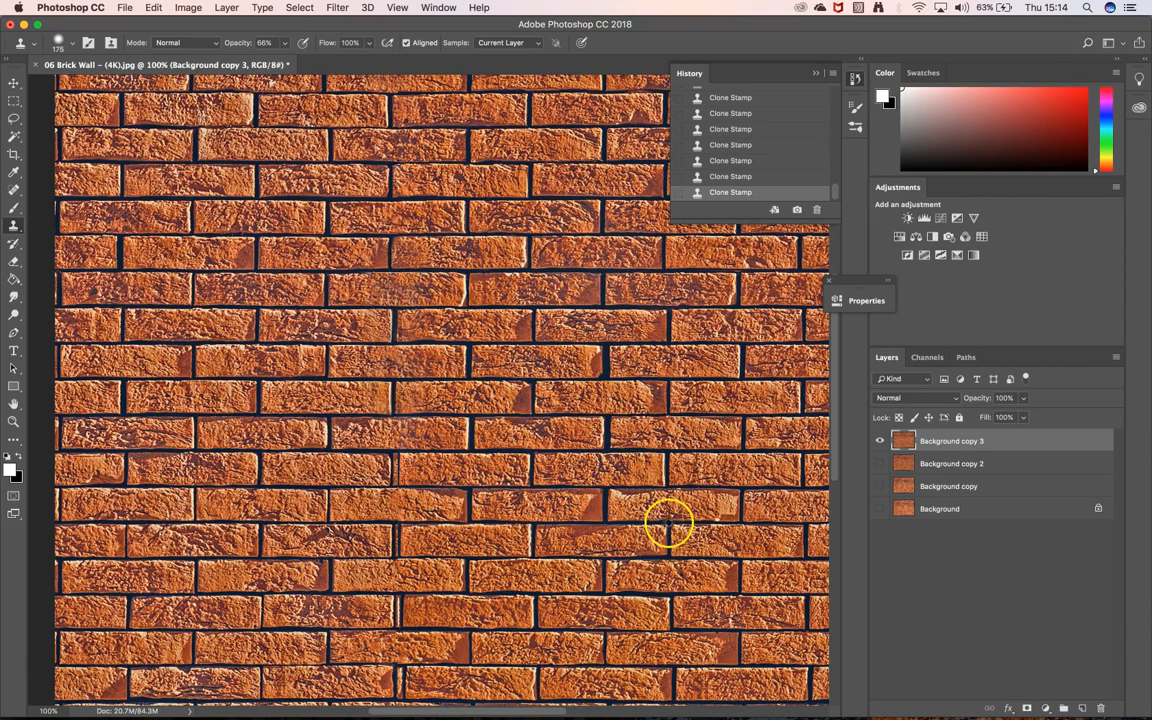
mouse_move(389, 457)
mouse_down()
mouse_move(411, 455)
mouse_move(391, 454)
mouse_up()
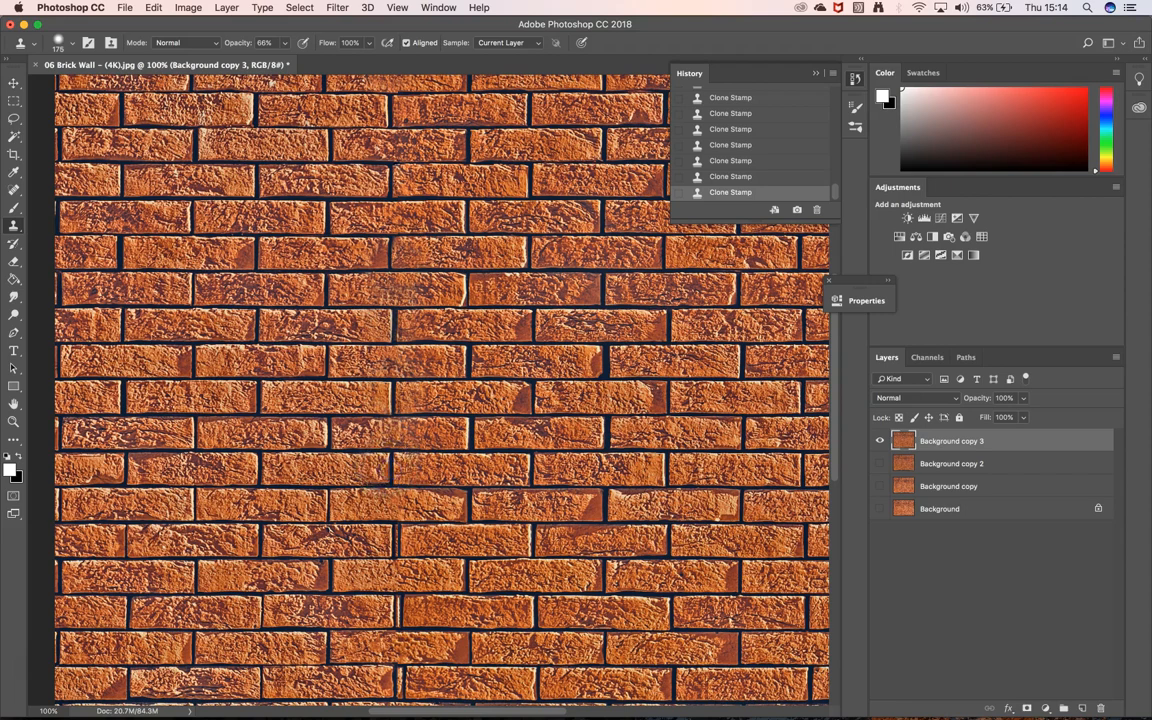
mouse_move(475, 450)
mouse_down()
mouse_move(560, 527)
mouse_move(679, 545)
mouse_move(711, 546)
mouse_move(748, 489)
mouse_move(687, 633)
mouse_move(558, 483)
mouse_move(634, 624)
mouse_move(627, 535)
mouse_move(612, 548)
mouse_move(622, 589)
mouse_move(675, 503)
mouse_move(681, 540)
mouse_move(576, 597)
mouse_move(502, 610)
mouse_move(216, 597)
mouse_move(193, 561)
mouse_up()
mouse_move(425, 567)
mouse_down()
mouse_move(509, 548)
mouse_move(363, 527)
mouse_move(391, 525)
mouse_up()
mouse_move(365, 570)
mouse_down()
mouse_move(395, 545)
mouse_move(396, 558)
mouse_move(496, 548)
mouse_move(422, 507)
mouse_move(458, 546)
mouse_up()
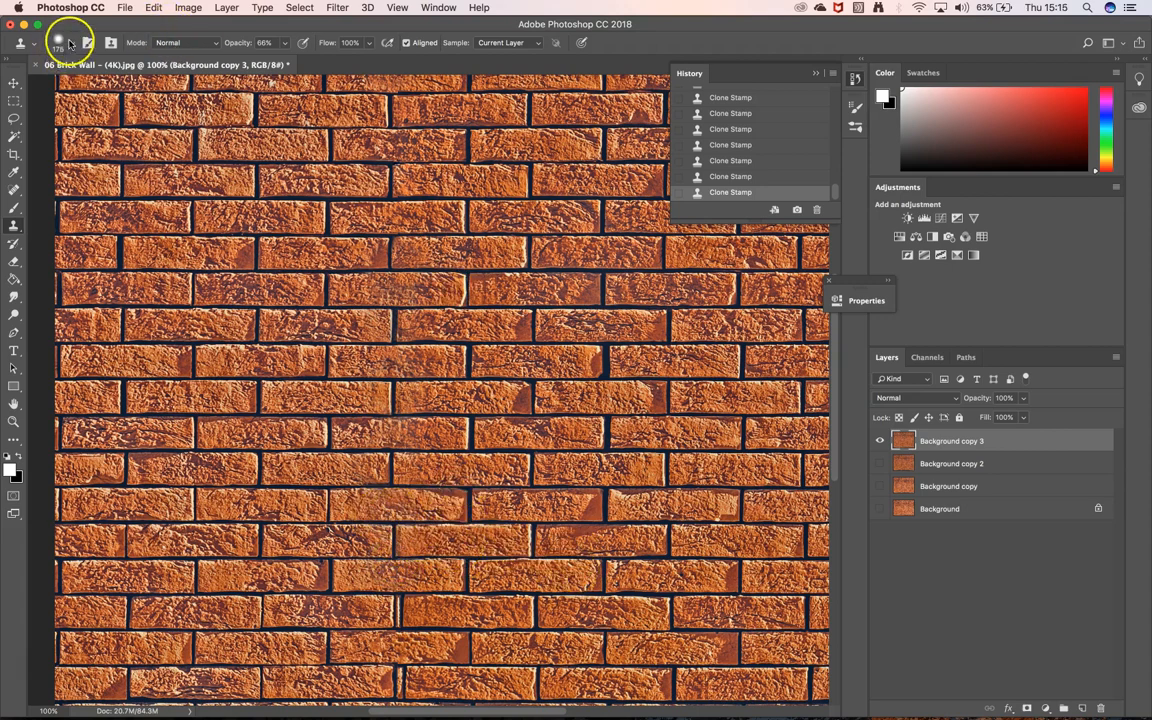
- Clean up the uneven vertical mortar joints in the seventeenth, nineteenth and twenty-first rows with the Clone Stamp
drag(486, 609, 488, 447)
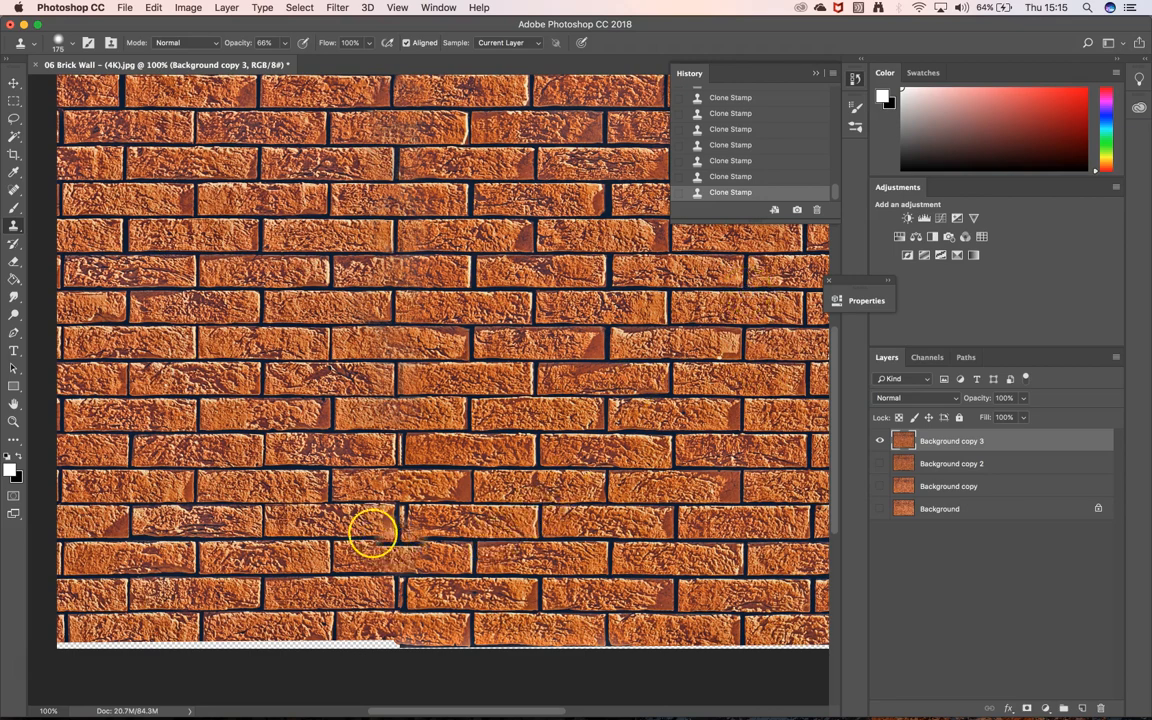
click(399, 469)
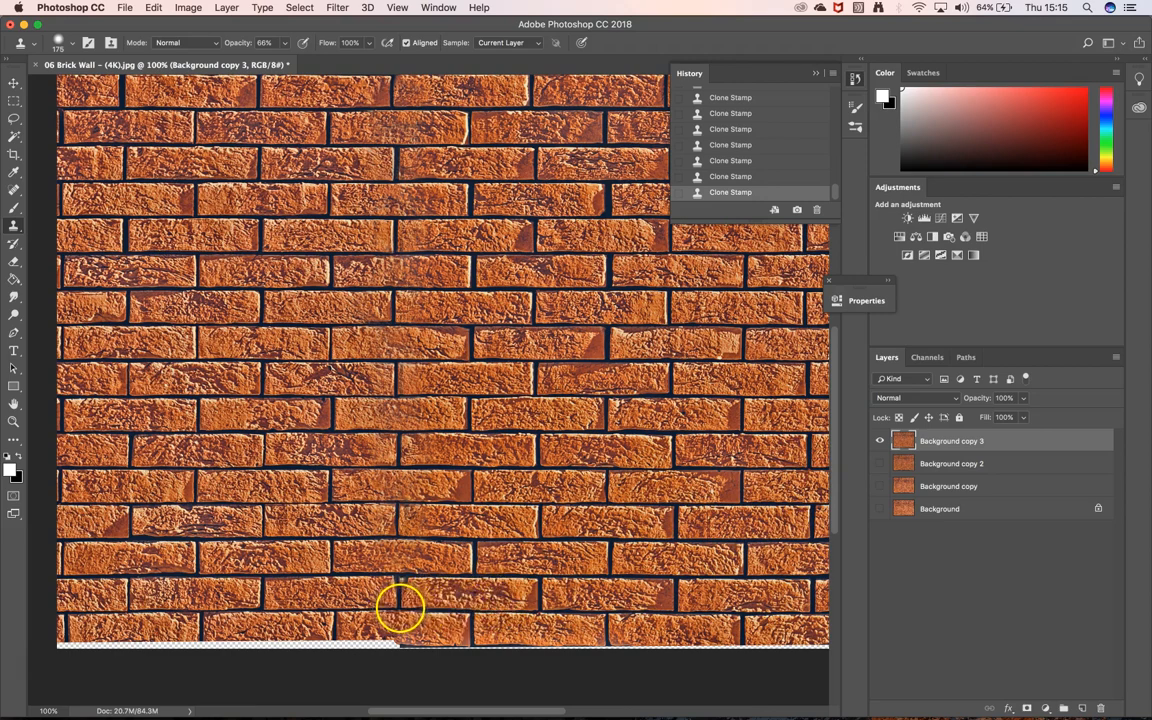
click(400, 608)
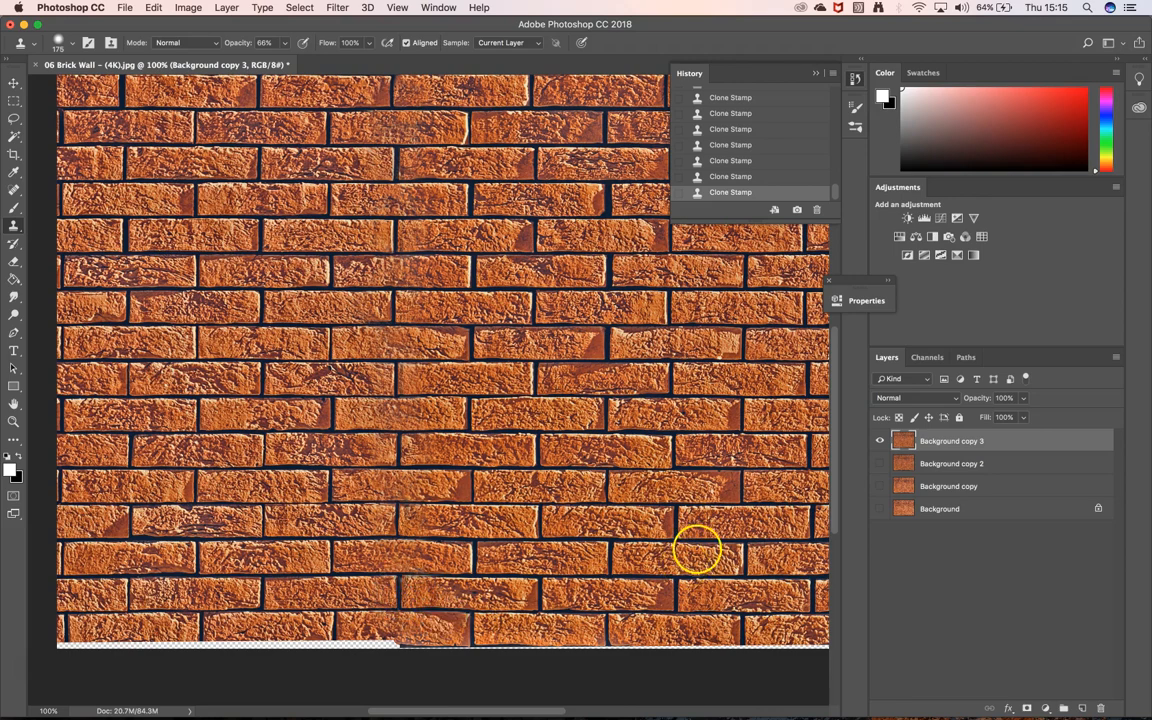
mouse_move(480, 617)
mouse_down()
mouse_move(403, 628)
mouse_move(436, 633)
mouse_move(424, 642)
mouse_move(322, 648)
mouse_up()
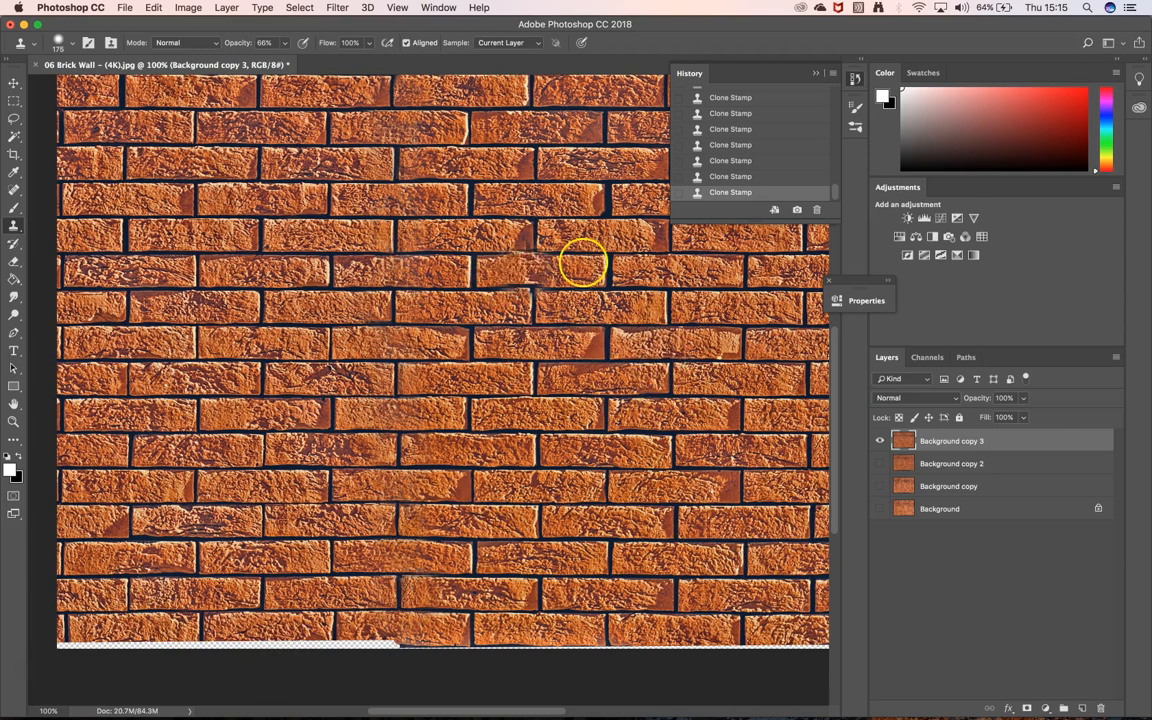
drag(601, 391, 504, 401)
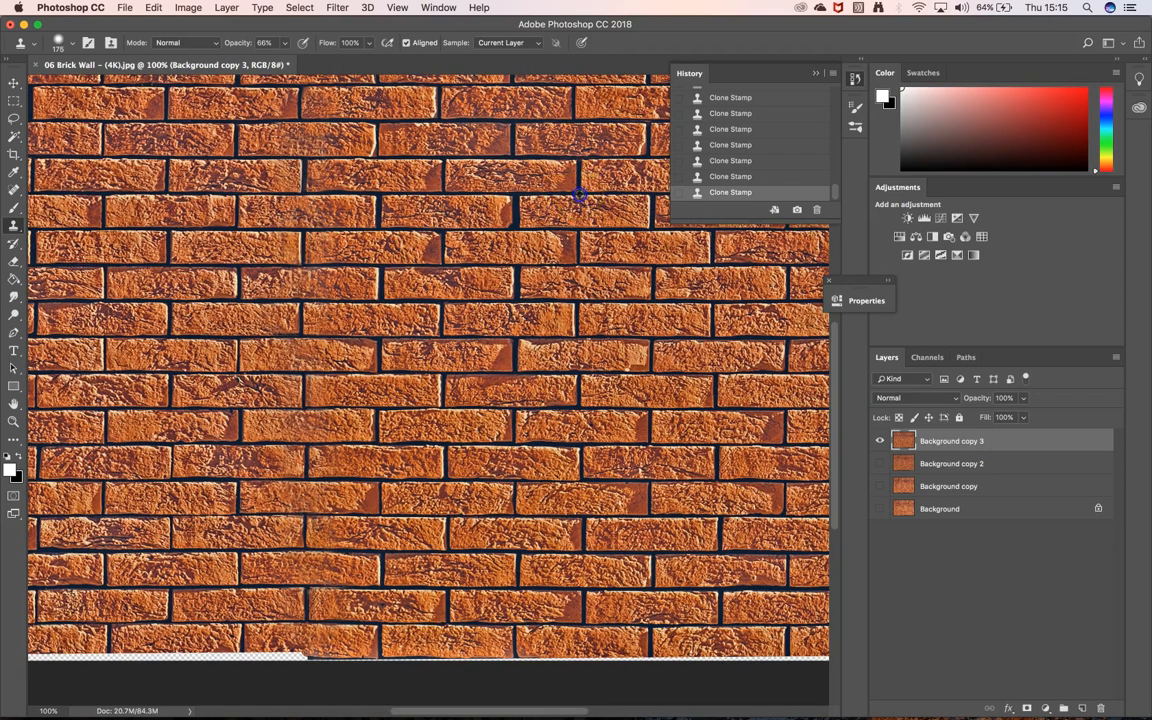
click(488, 384)
alt+click(439, 425)
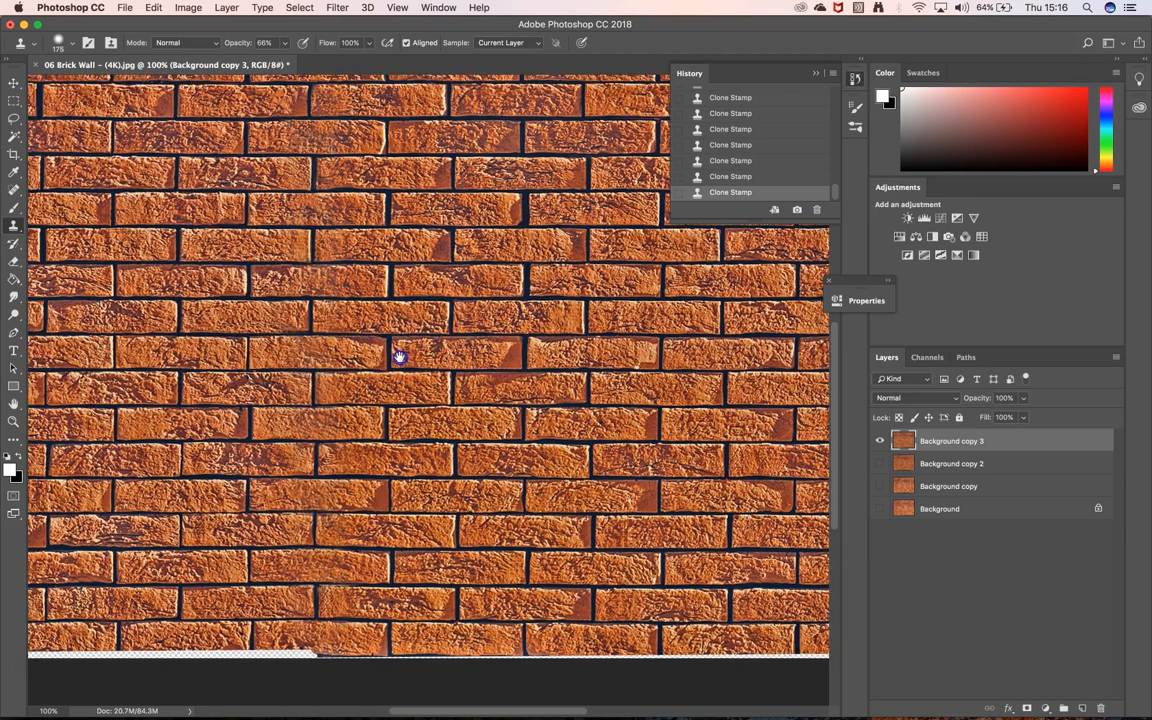
drag(401, 355, 702, 218)
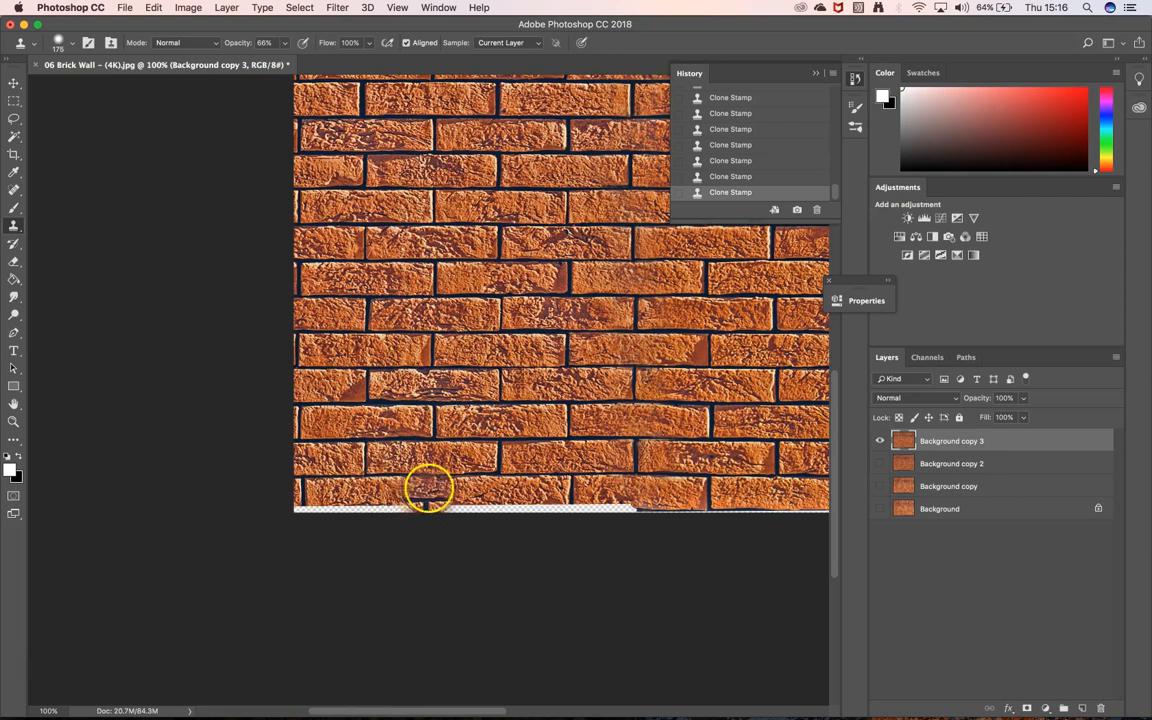
click(450, 414)
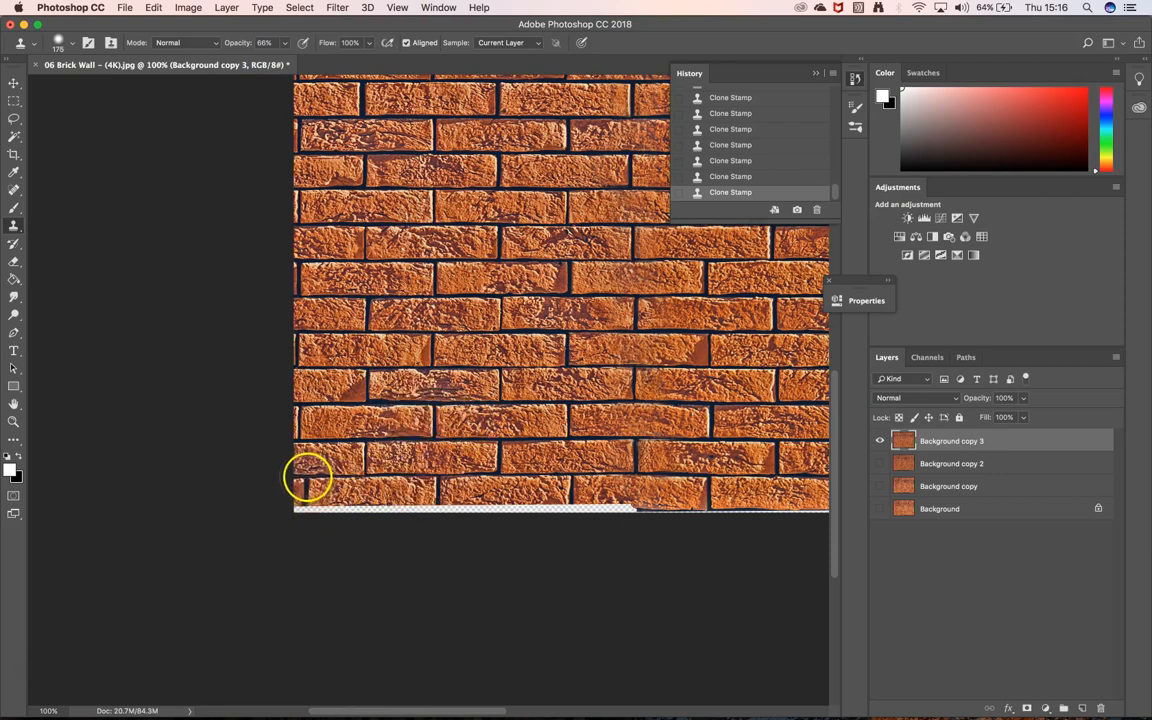
drag(596, 287, 391, 391)
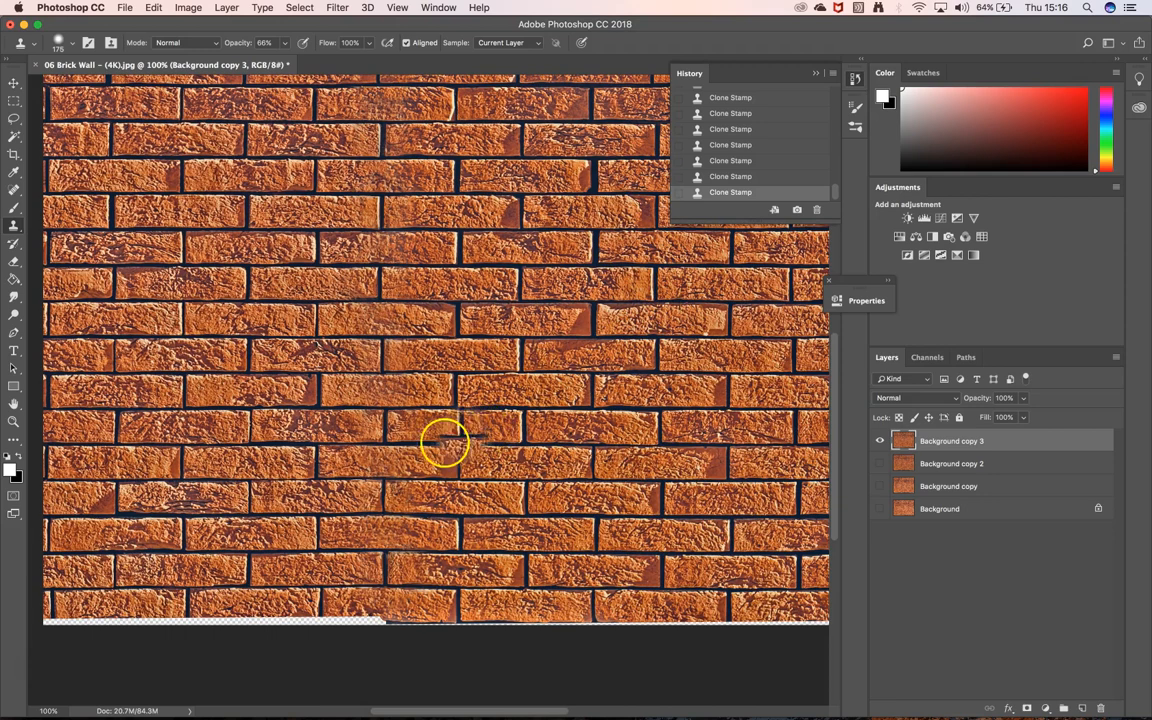
- Fill the transparent strip along the left part of the wall's lower edge with cloned brick, raising the Clone Stamp opacity to 85%
drag(391, 453, 608, 299)
mouse_move(294, 460)
mouse_down()
mouse_move(301, 445)
mouse_move(289, 456)
mouse_up()
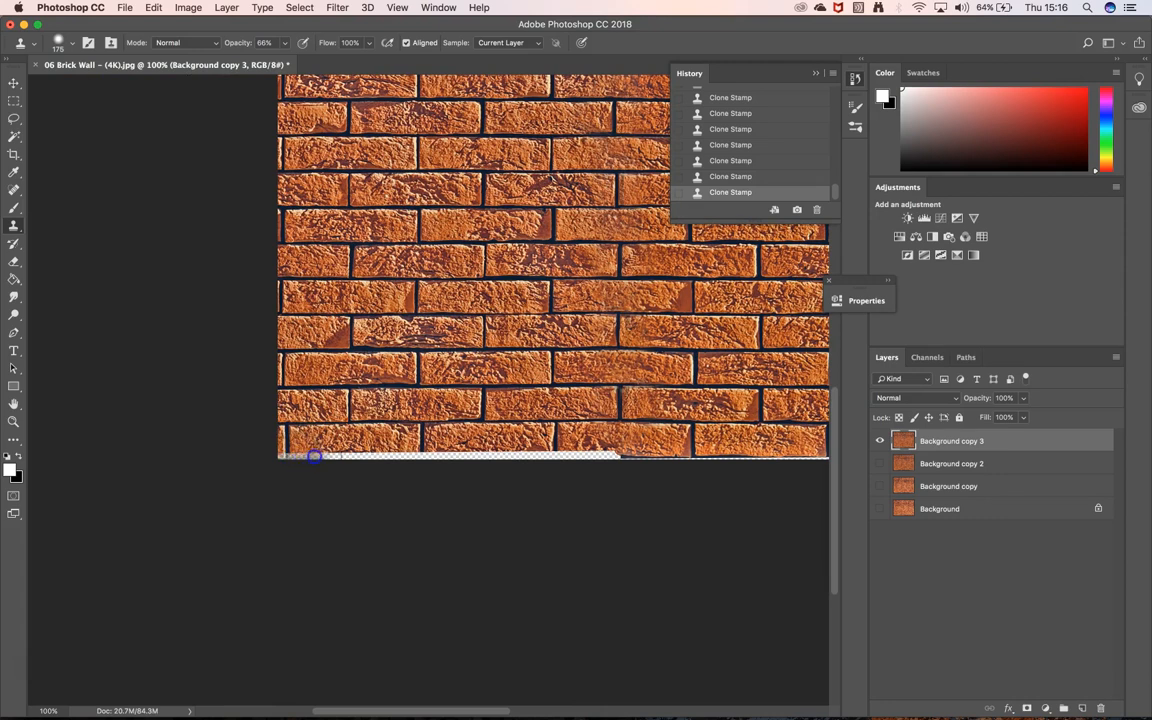
drag(303, 458, 306, 460)
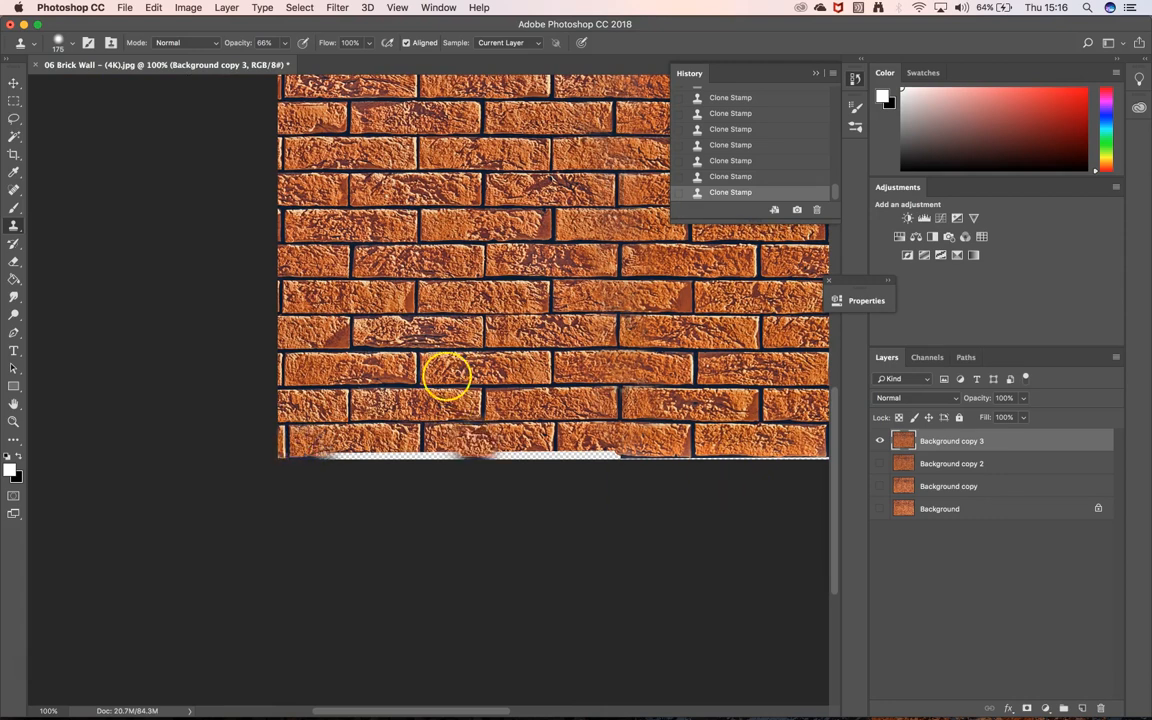
click(285, 44)
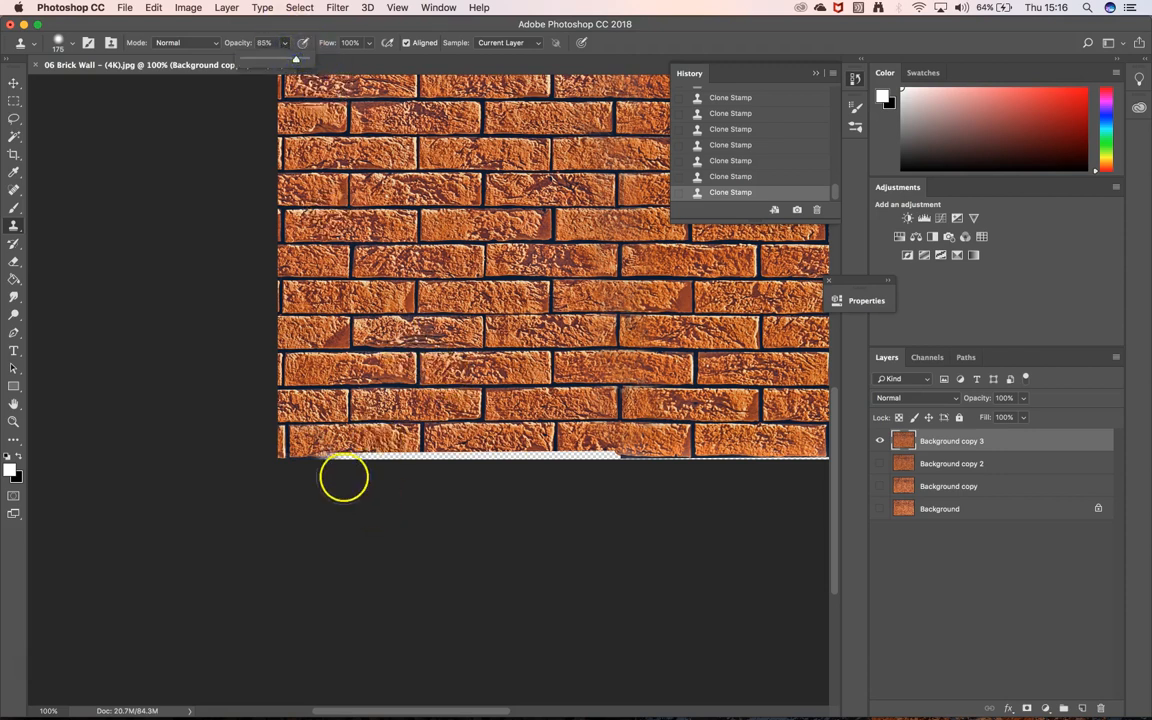
mouse_move(303, 454)
mouse_down()
mouse_move(452, 452)
mouse_move(300, 460)
mouse_move(602, 460)
mouse_up()
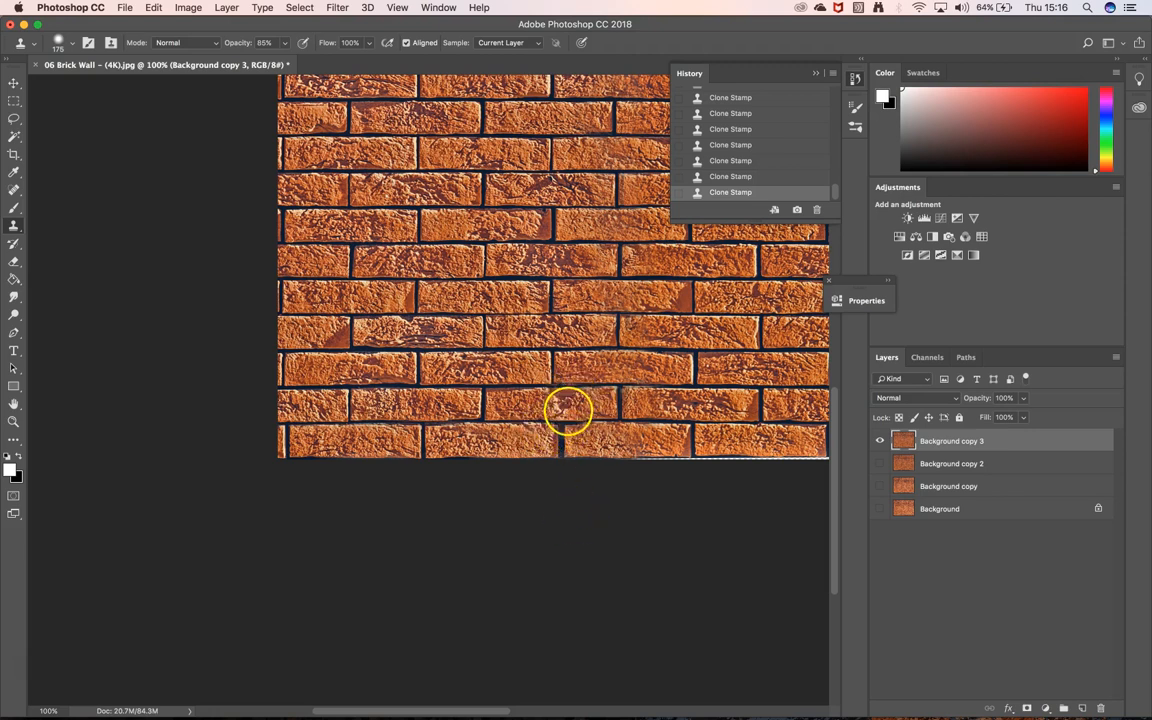
- Extend the cloned brick texture over the transparent strip along the middle of the wall's lower edge
key(space)
mouse_move(626, 497)
mouse_down()
mouse_move(401, 496)
mouse_move(388, 458)
mouse_move(478, 461)
mouse_up()
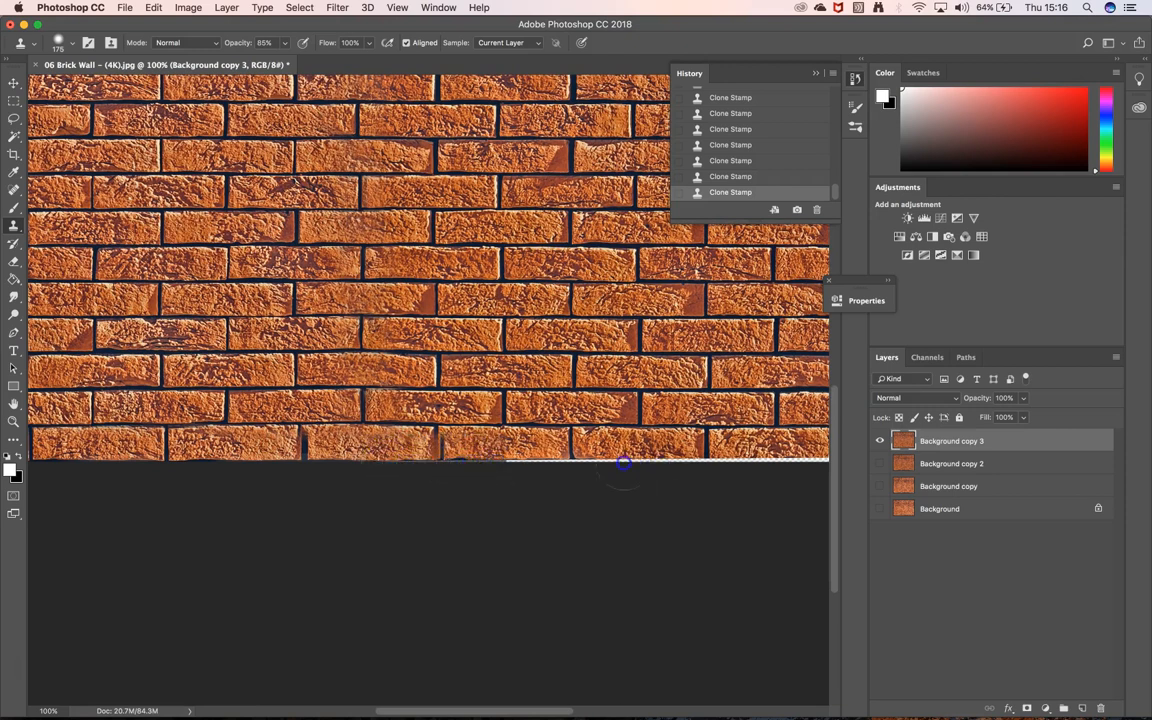
drag(548, 458, 407, 456)
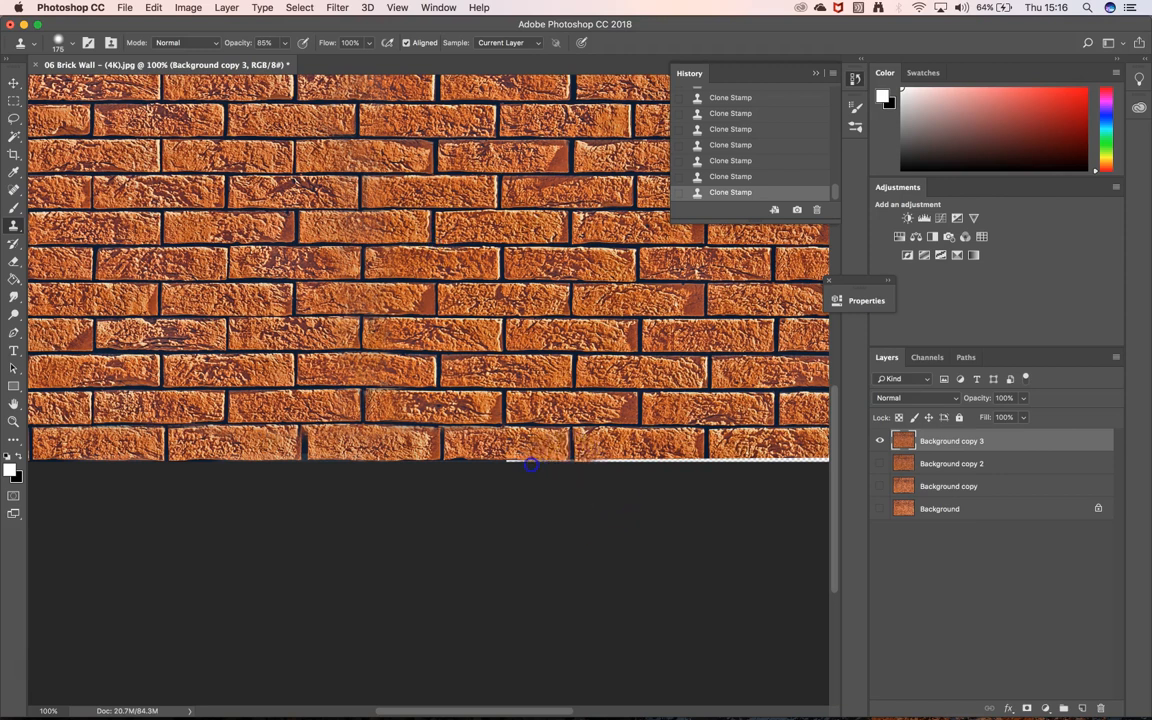
click(697, 458)
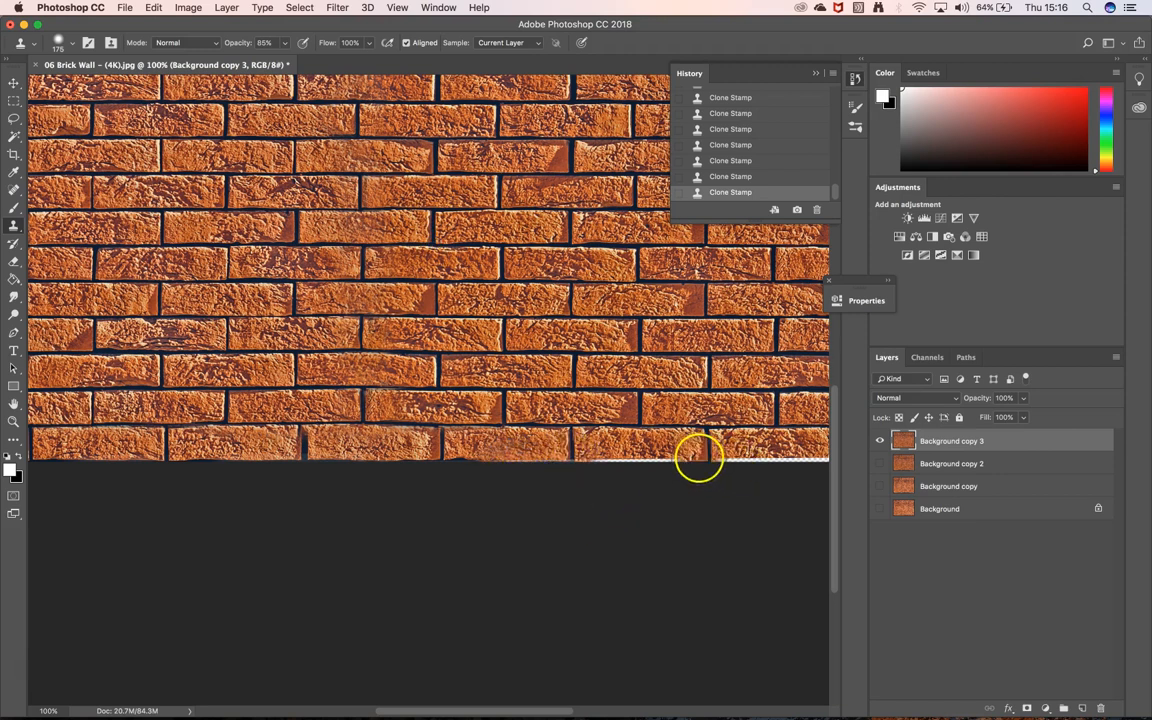
drag(698, 453, 565, 472)
click(590, 487)
mouse_move(350, 489)
mouse_down()
mouse_move(592, 499)
mouse_move(260, 489)
mouse_move(239, 506)
mouse_move(266, 516)
mouse_up()
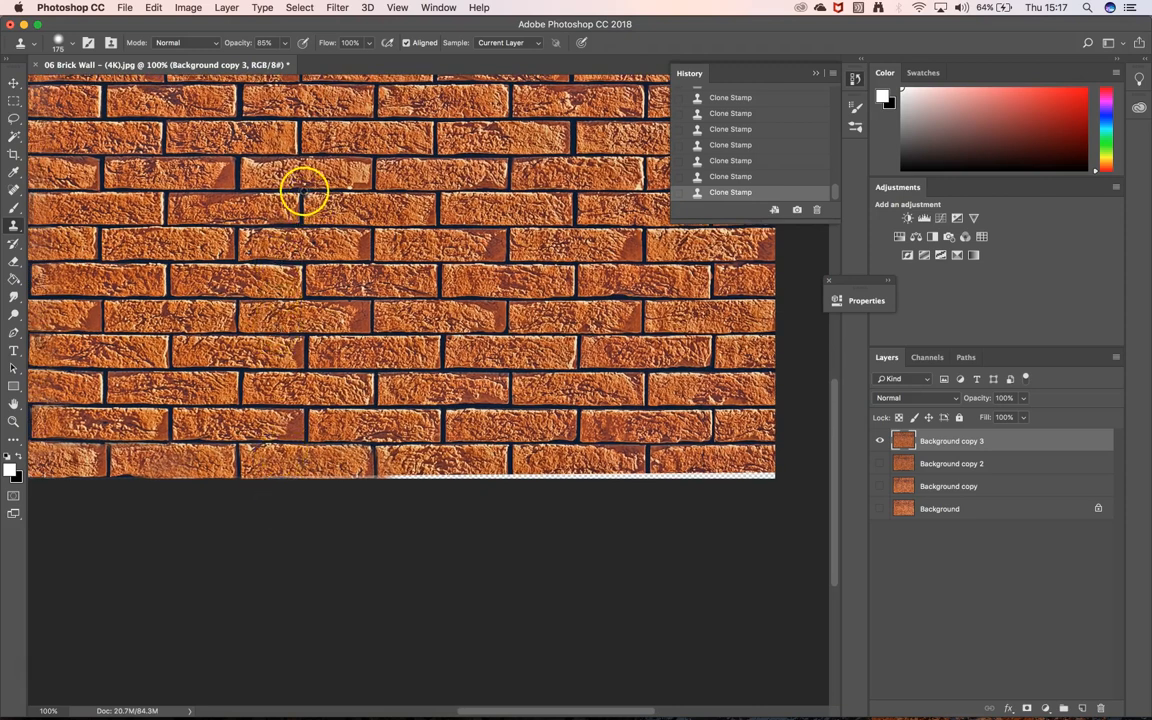
- Sample a clean mortar line and clone it over the remaining transparent strip up to the wall's lower-right corner
alt+click(241, 193)
click(650, 478)
mouse_move(650, 478)
mouse_down()
mouse_move(760, 478)
mouse_move(496, 472)
mouse_move(622, 477)
mouse_up()
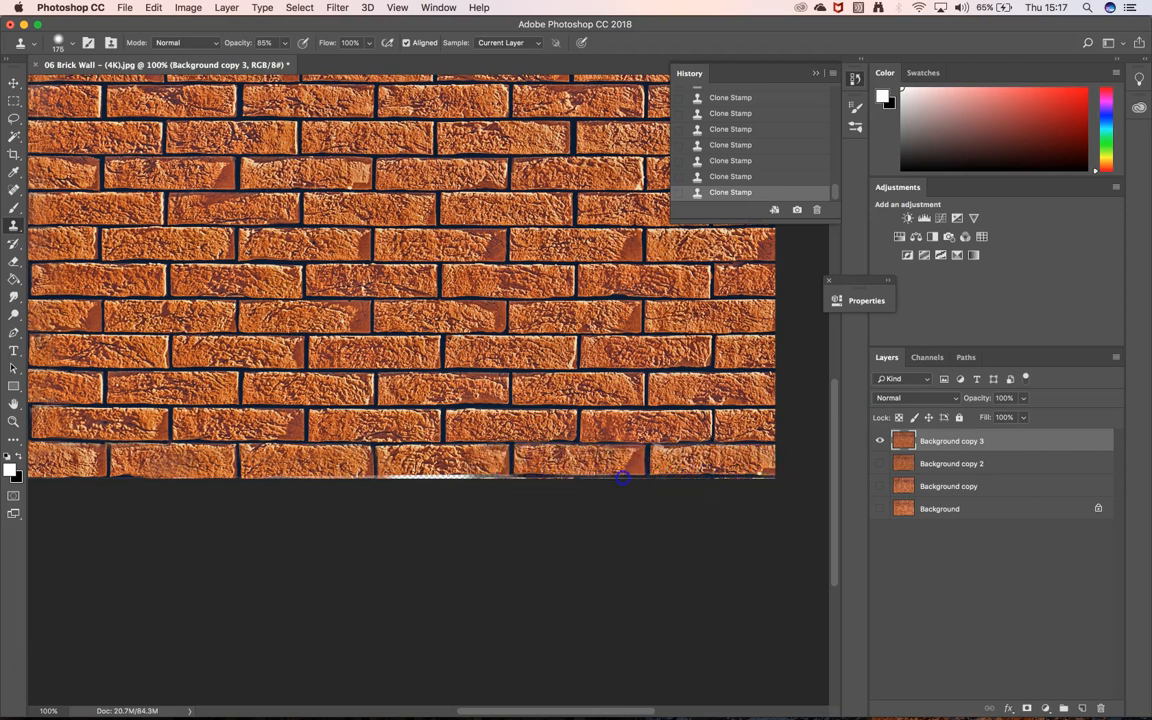
click(454, 480)
click(410, 475)
drag(392, 473, 355, 478)
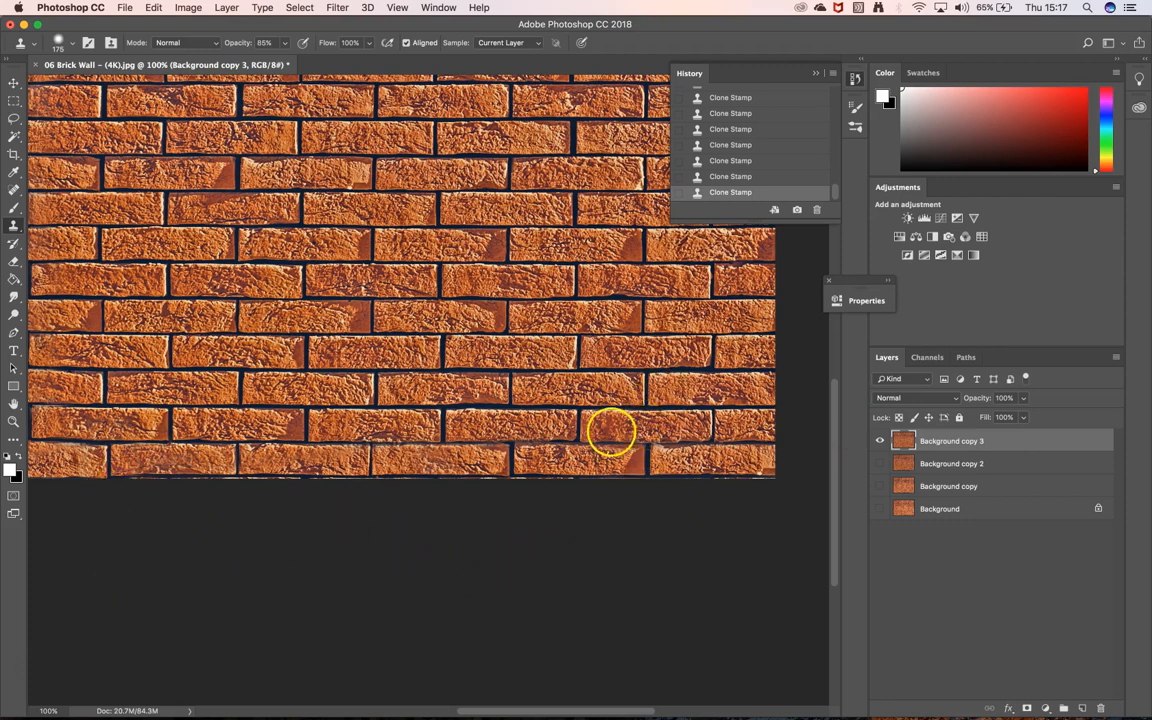
- Repair the vertical joint in the last brick row and clone a mortar line along the lower edge beside it
drag(362, 383, 605, 384)
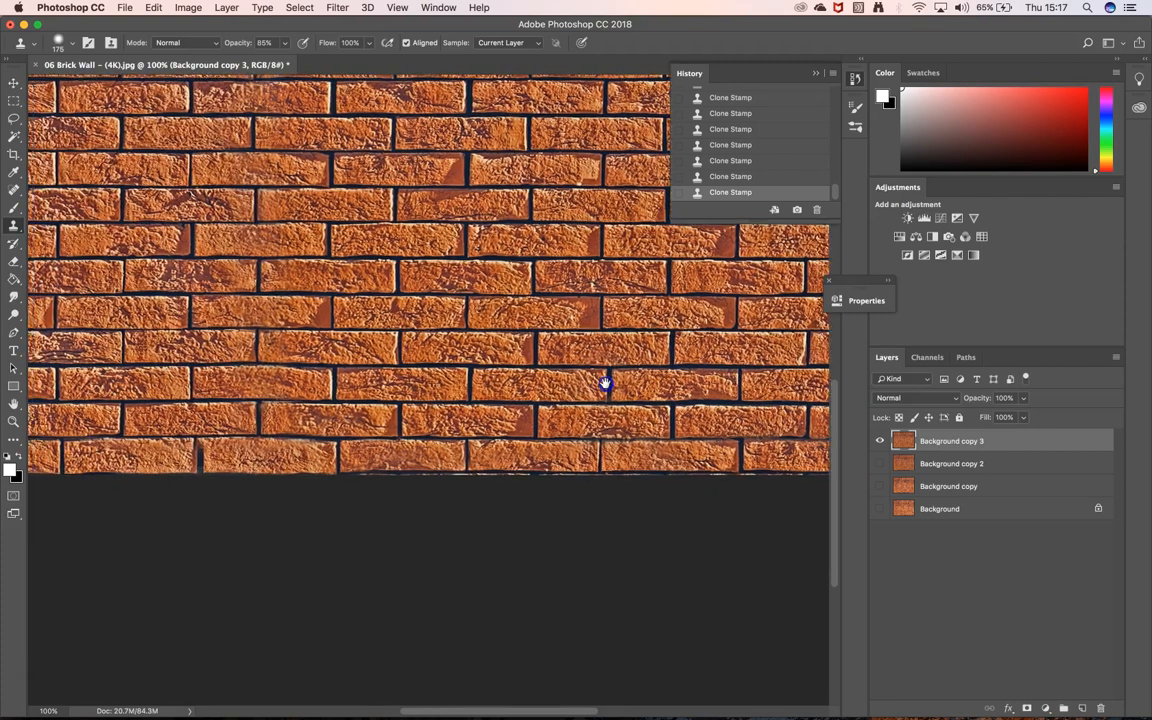
drag(365, 391, 530, 375)
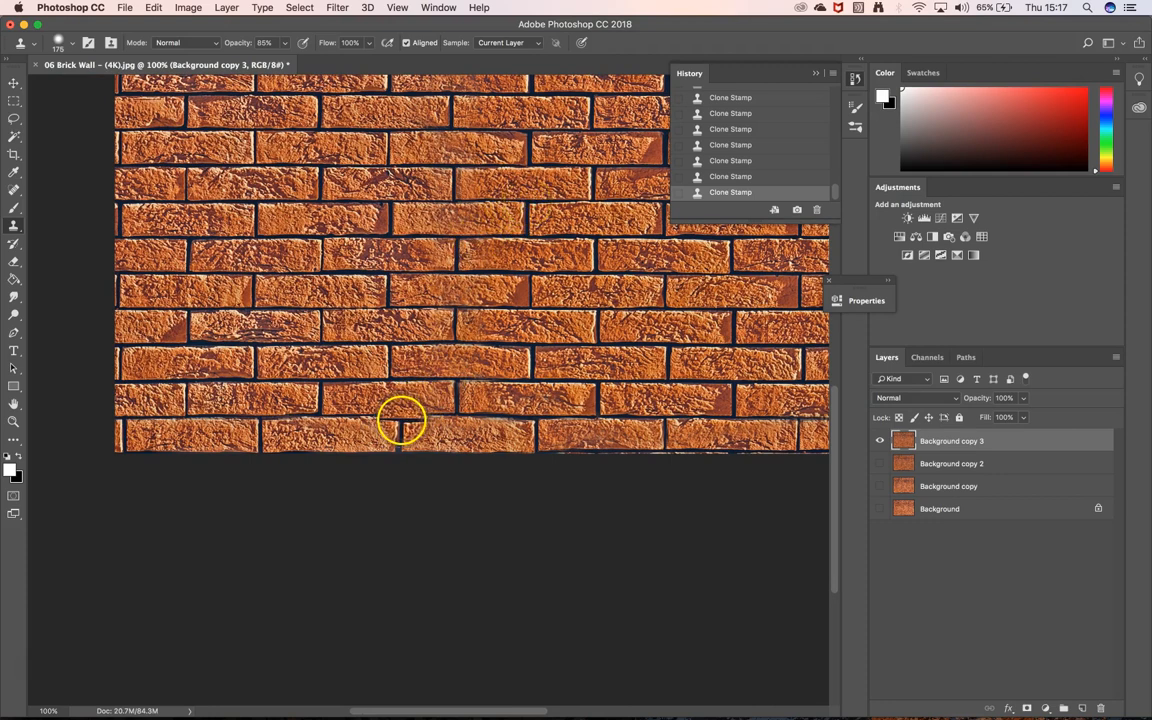
drag(399, 412, 396, 435)
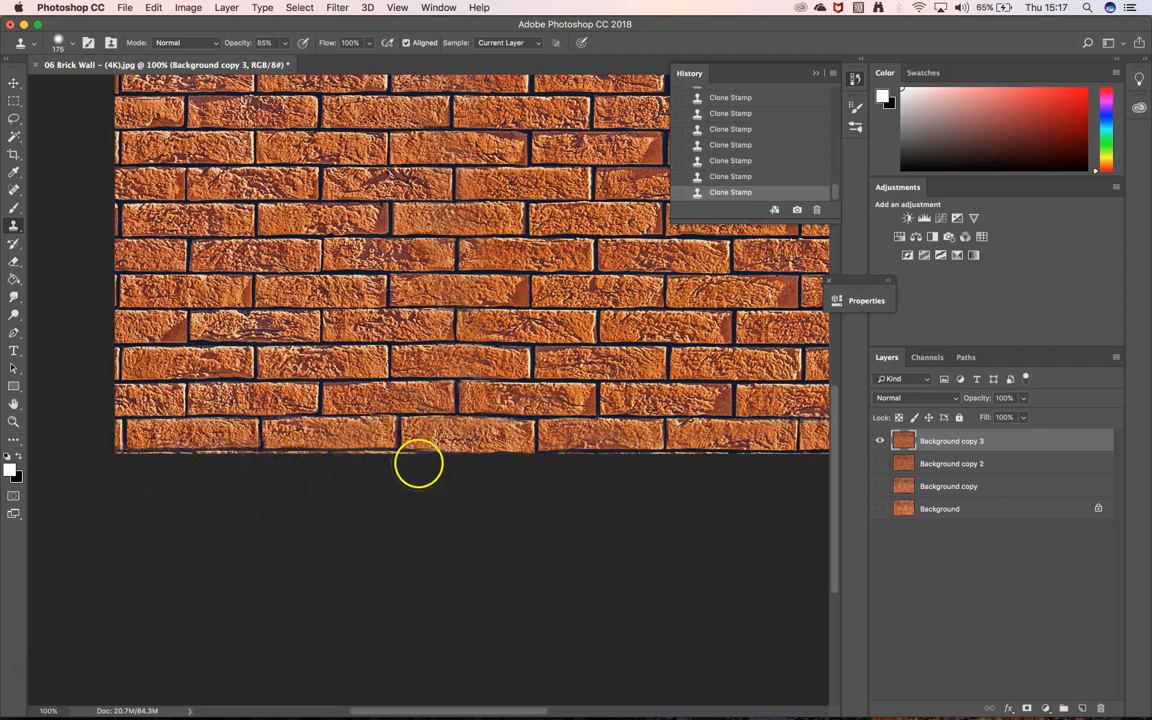
click(425, 455)
click(462, 460)
click(502, 462)
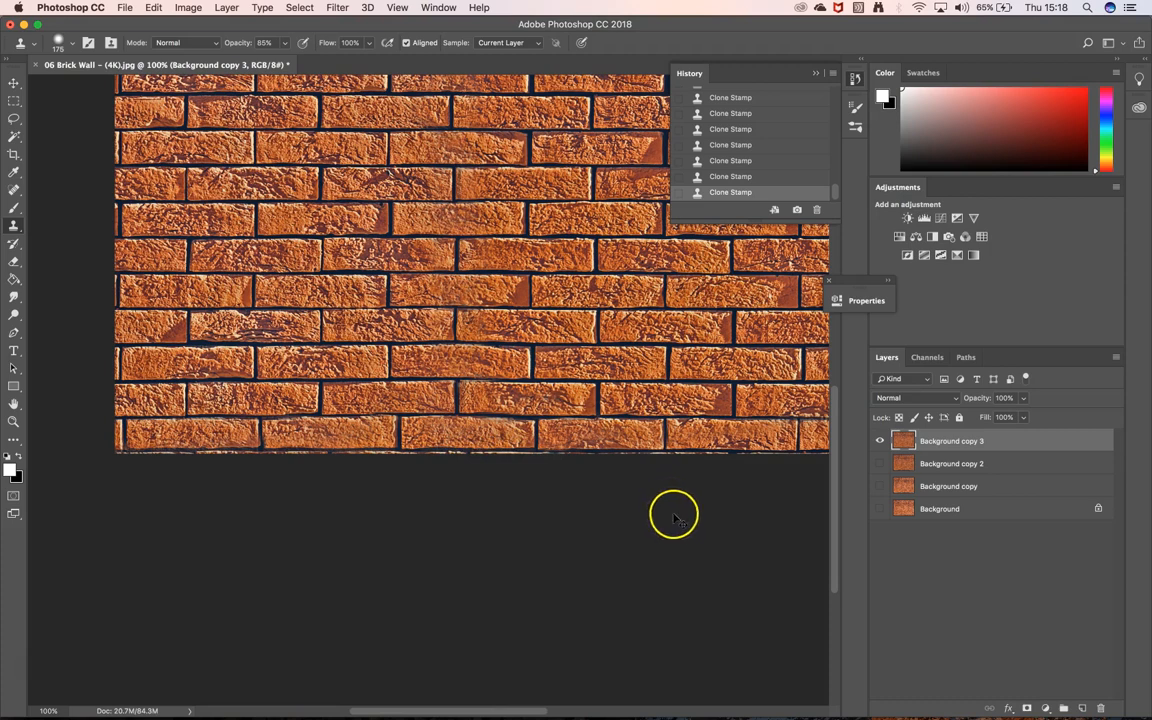
- Save the layered brick wall document as 06 Brick Wall Edit.psd in the Textures folder with Maximize Compatibility enabled
key(super+minus)
key(super+minus)
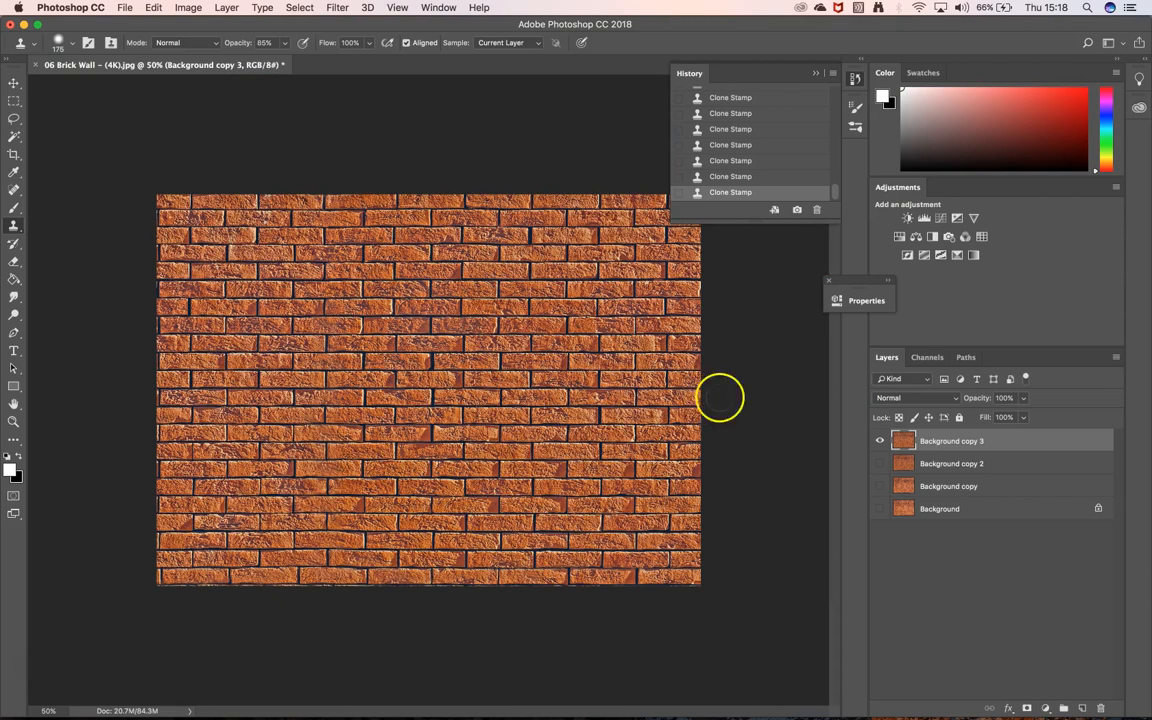
click(124, 8)
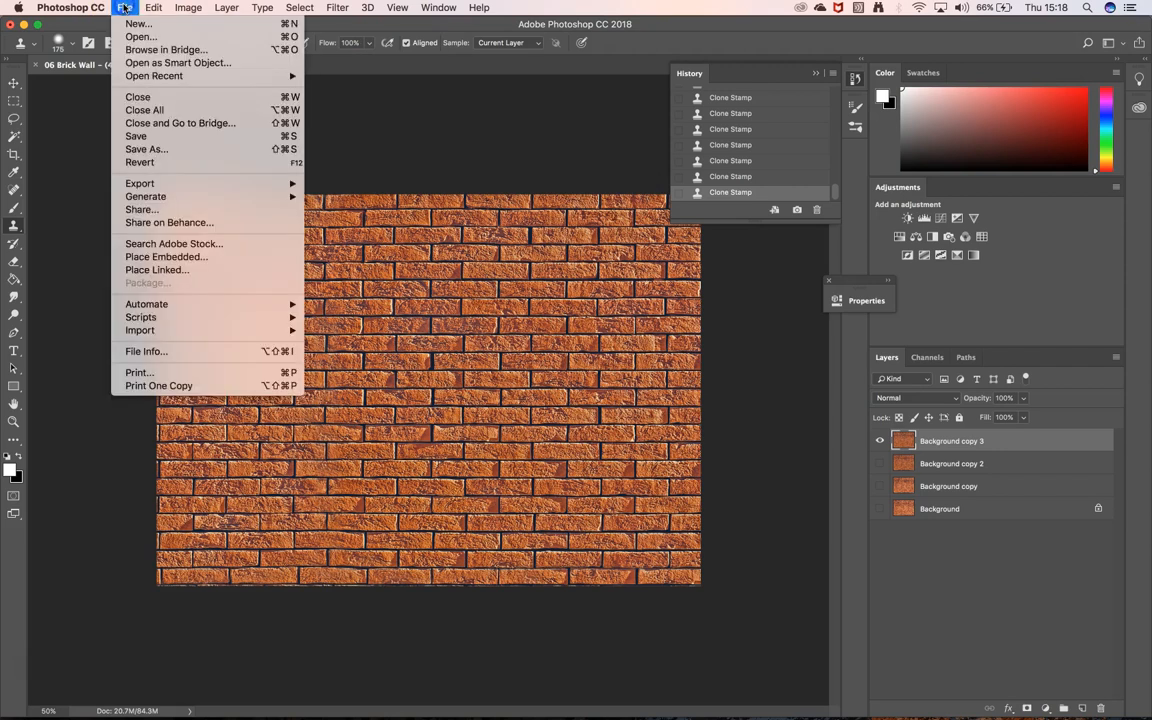
click(155, 150)
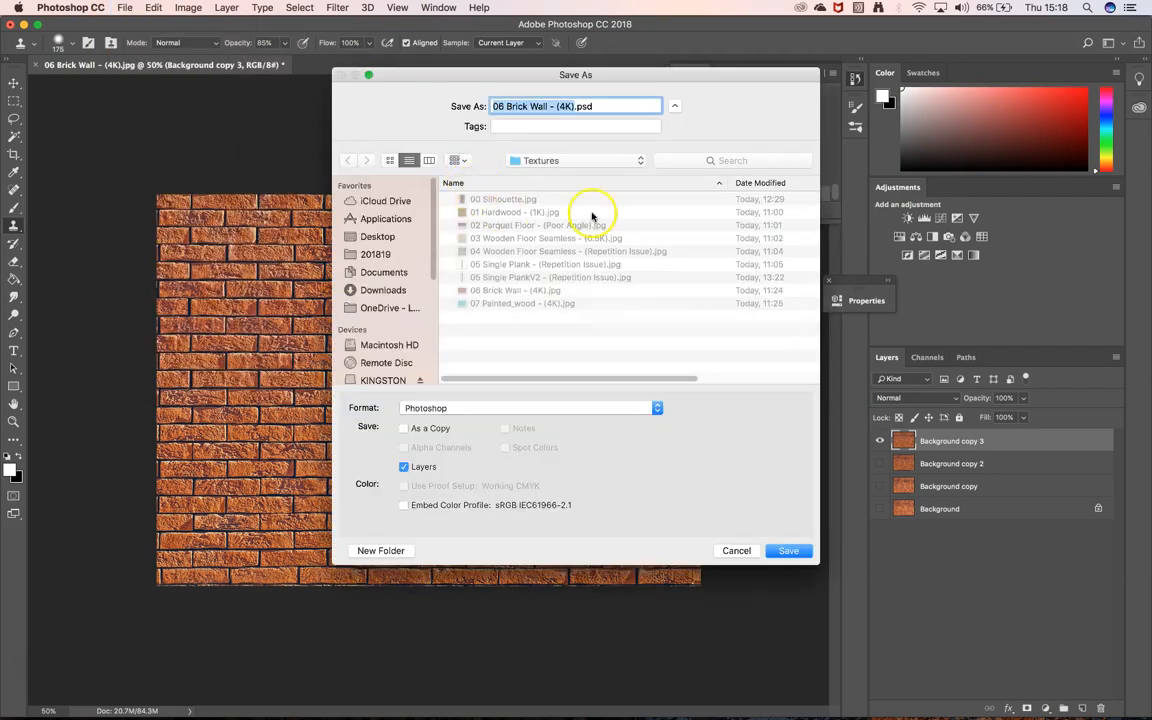
click(572, 107)
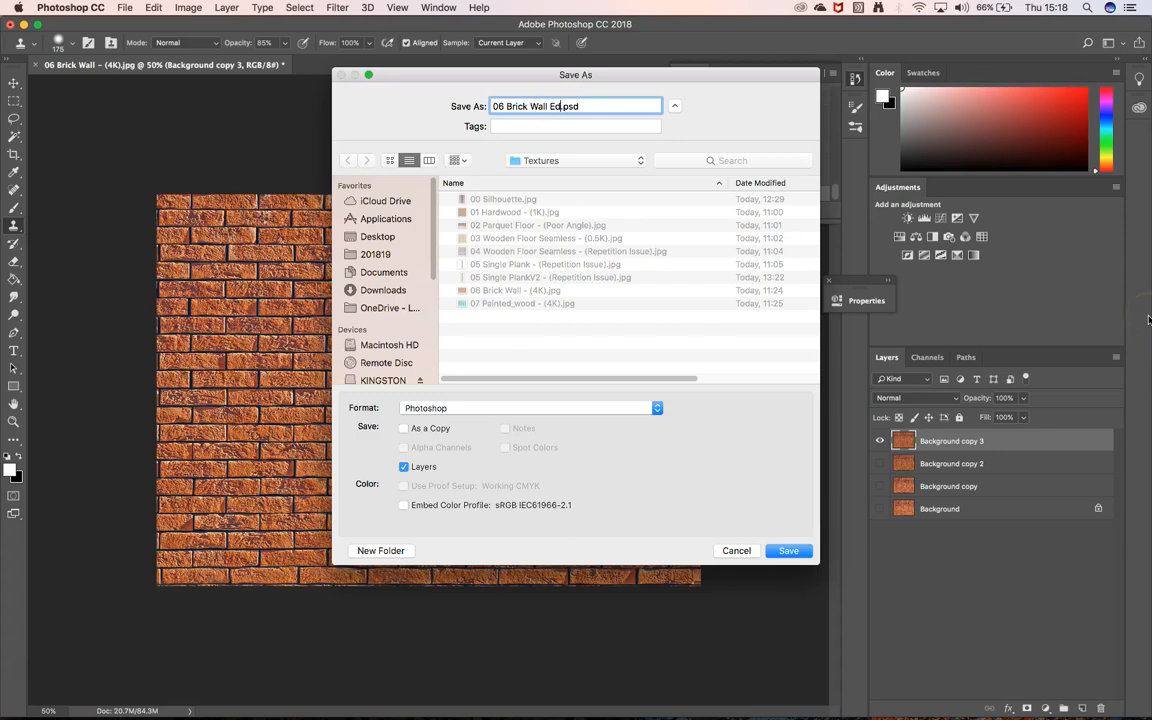
key(Return)
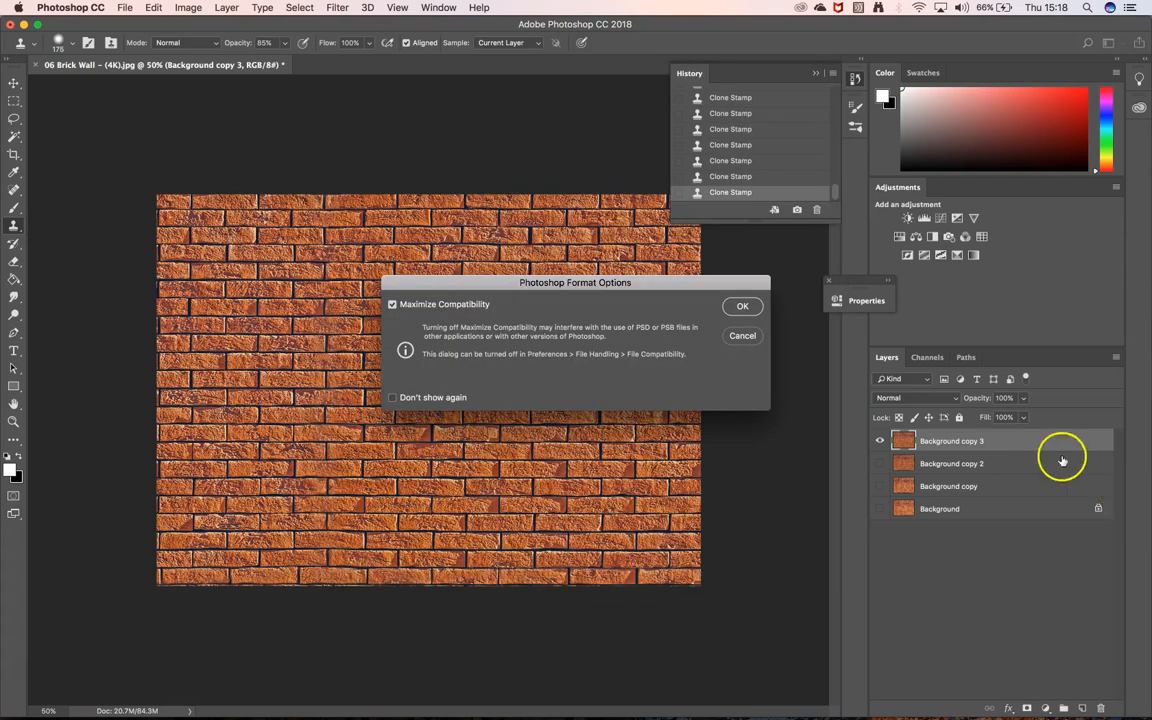
click(742, 306)
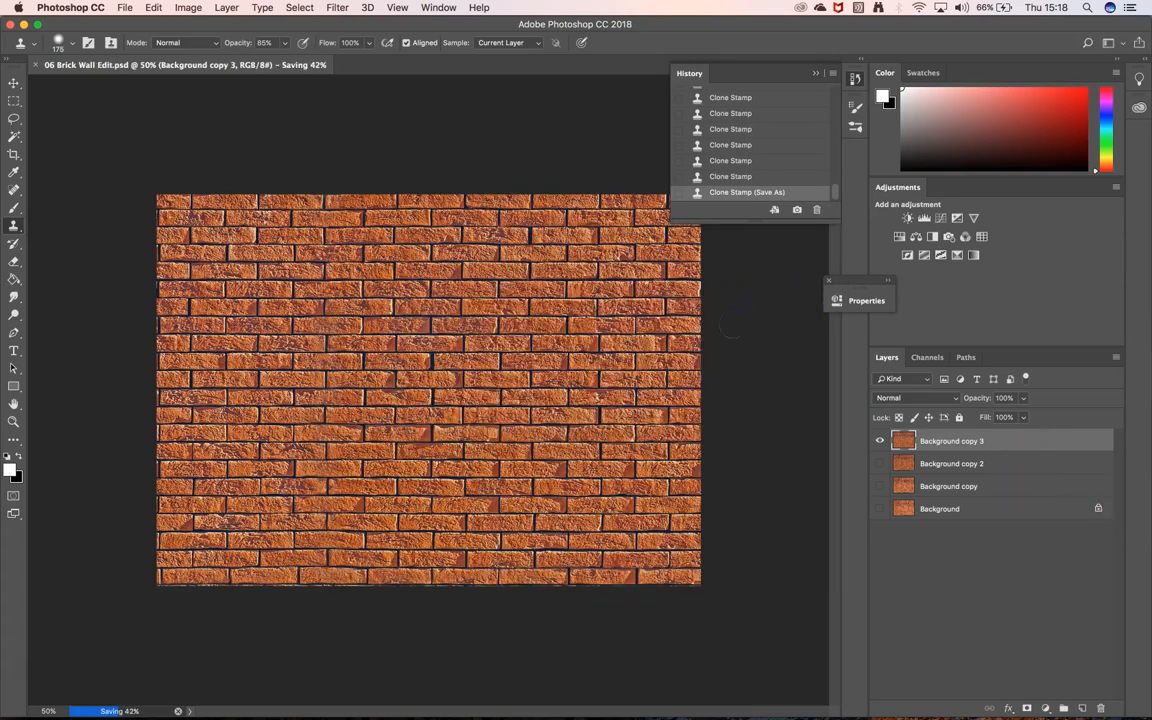
- Save the document again in Photoshop format with layers, replacing 06 Brick Wall Edit.psd and keeping Maximize Compatibility on
click(124, 7)
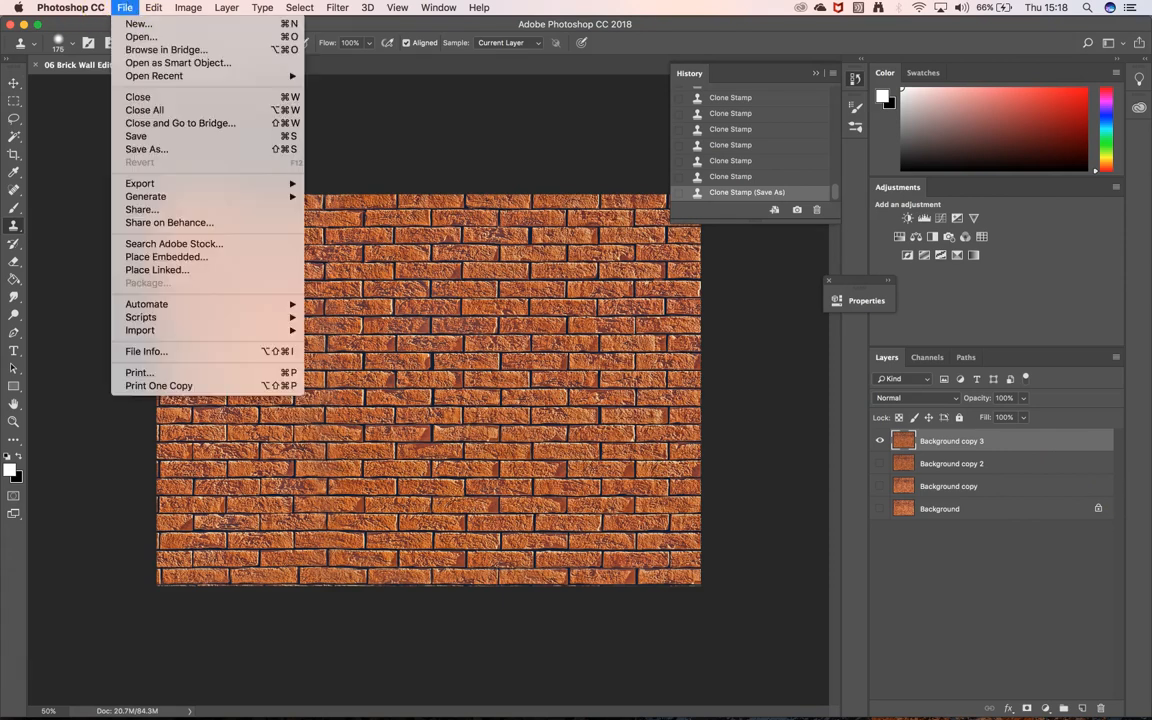
click(146, 148)
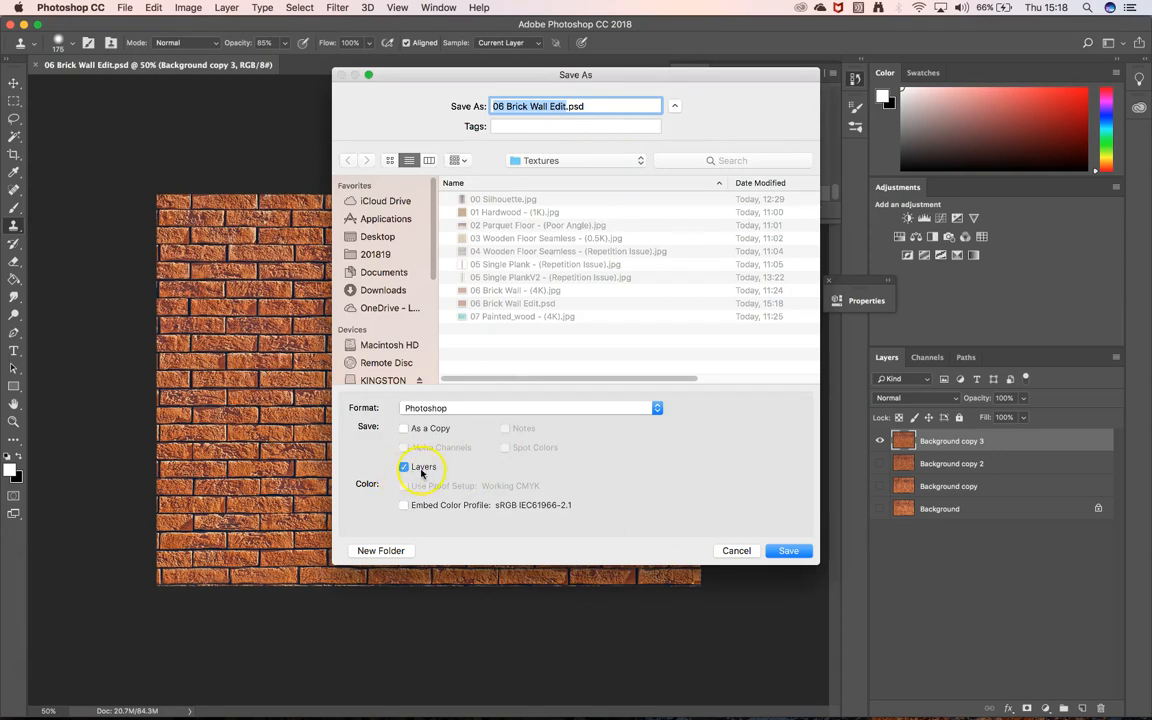
click(797, 559)
click(674, 167)
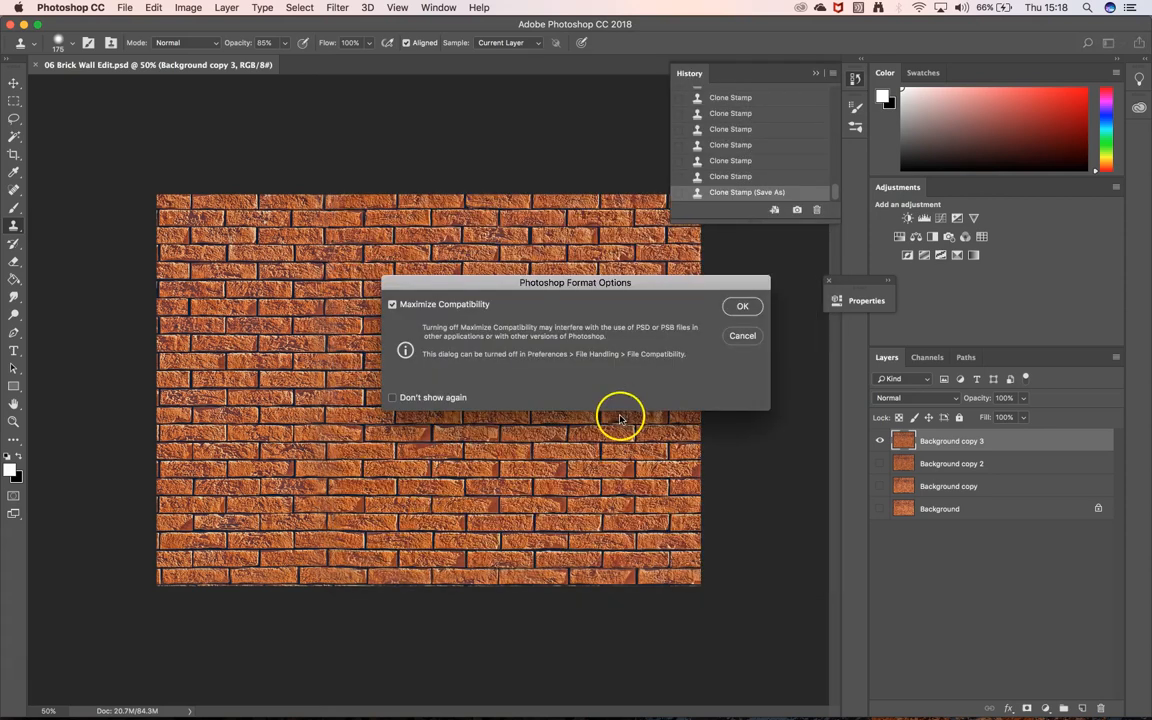
click(735, 307)
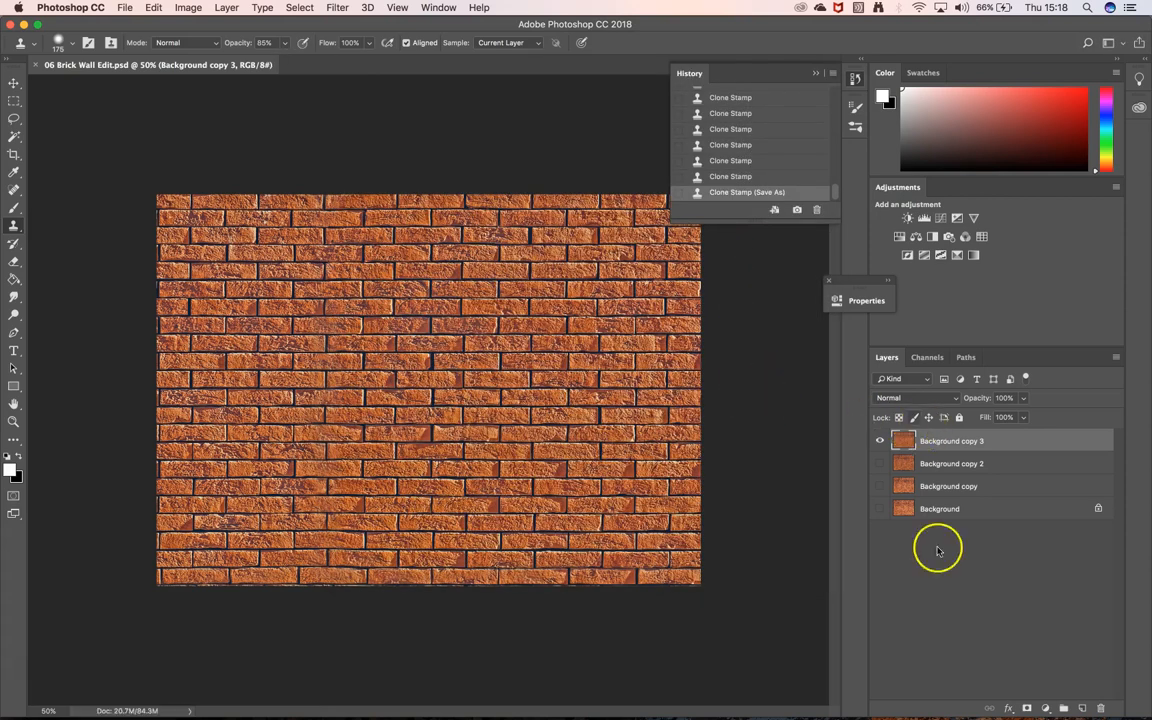
- Duplicate the Background copy 3 layer and hide the original beneath the duplicate
drag(972, 442, 1083, 706)
click(880, 465)
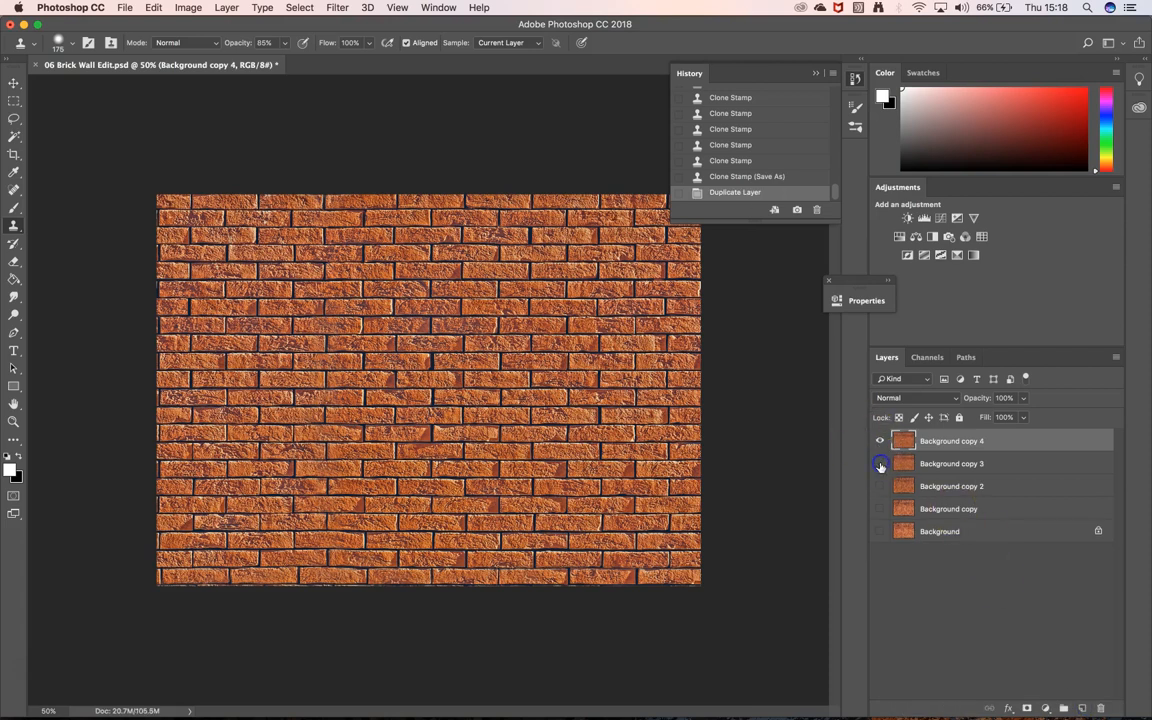
- Apply the Offset filter to the duplicated layer with -1000 pixels horizontally, 0 pixels vertically and Wrap Around
click(298, 7)
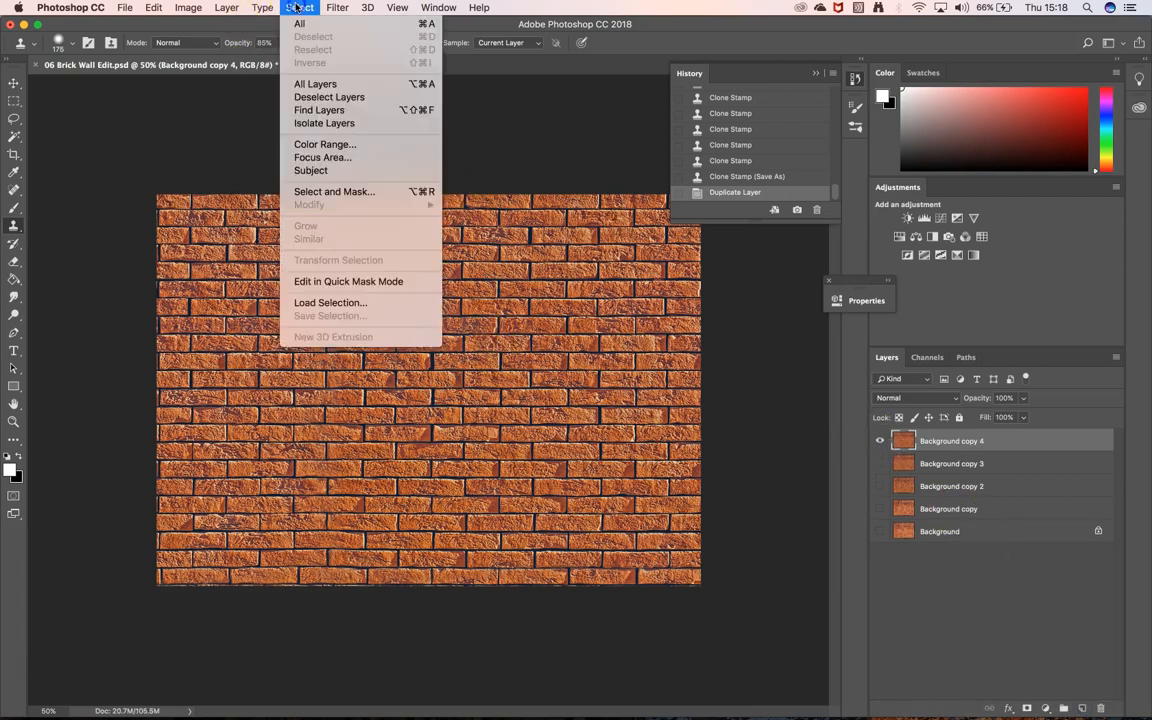
mouse_move(337, 7)
mouse_move(355, 288)
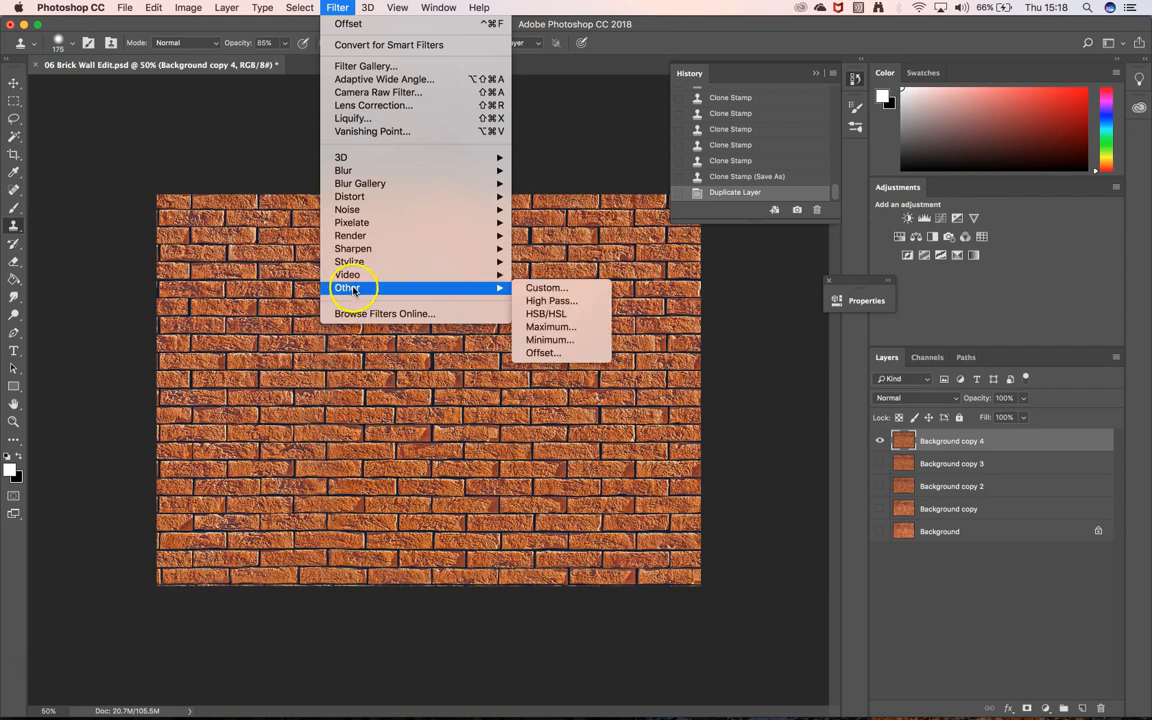
click(548, 353)
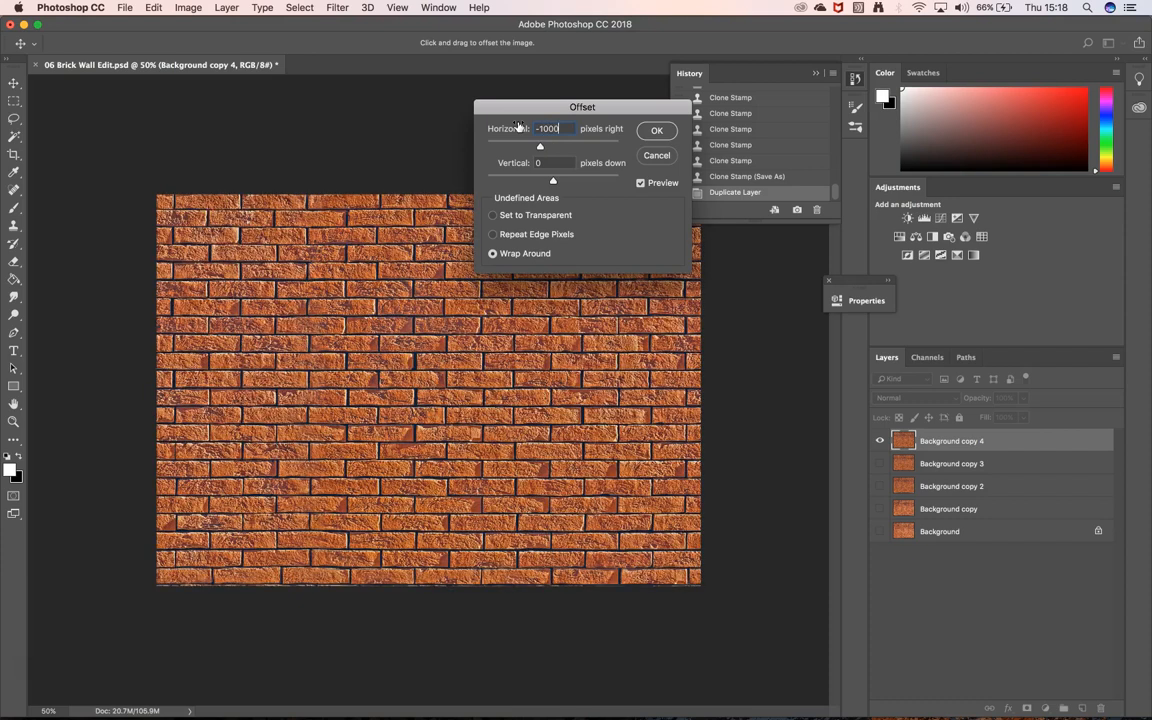
click(656, 130)
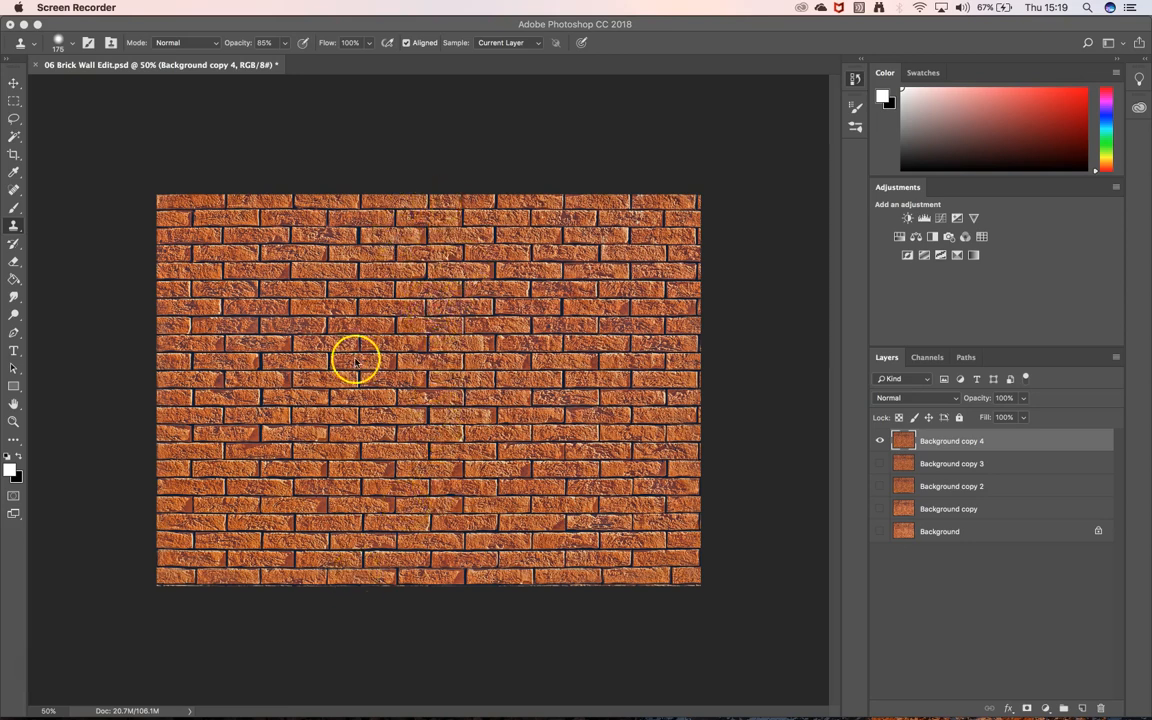
- Preview a second Offset on the top layer with 0 pixels horizontally and 300 pixels vertically
click(229, 31)
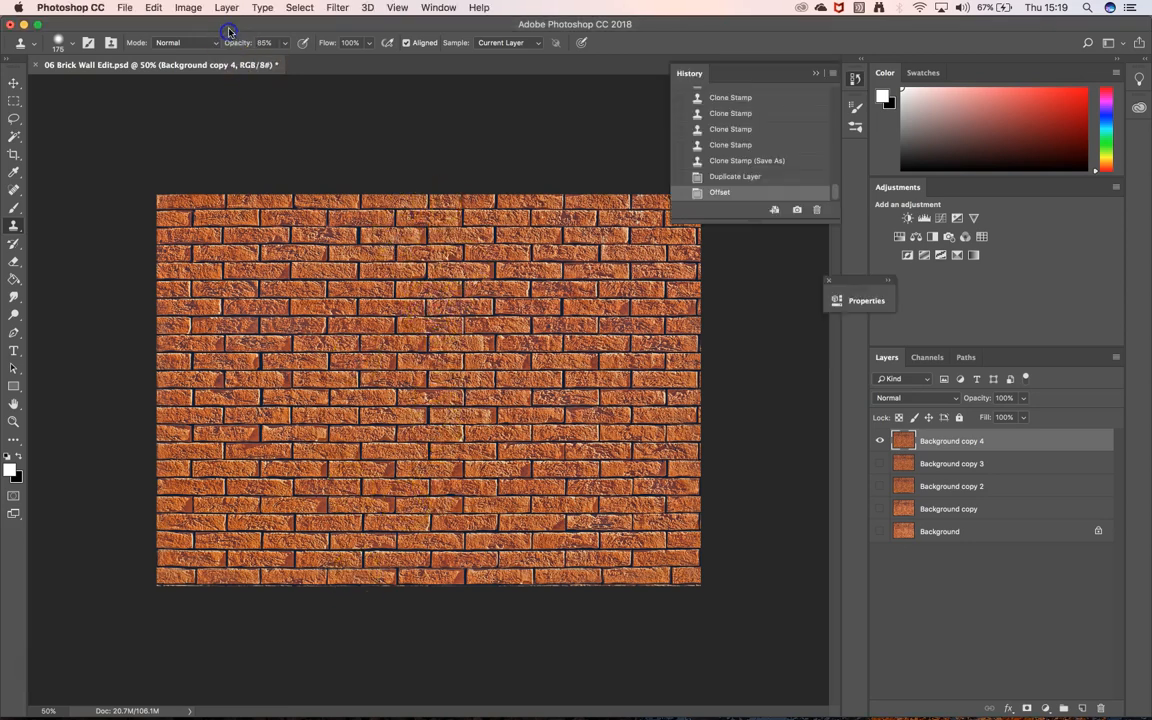
click(298, 9)
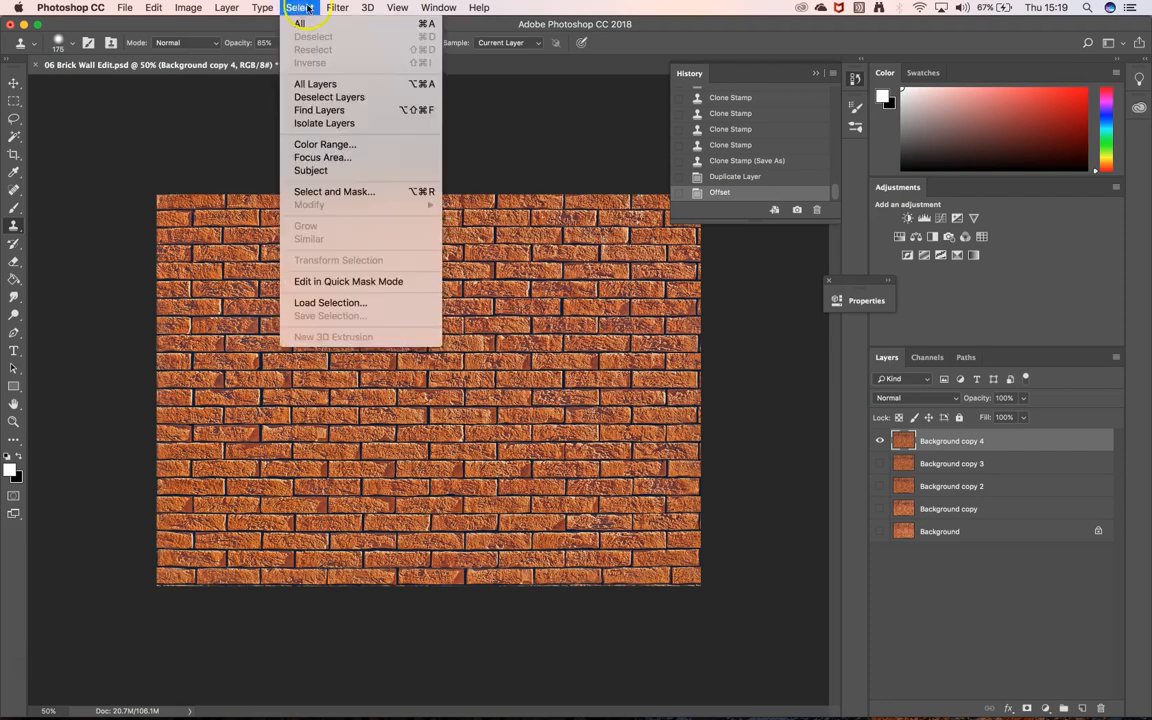
mouse_move(337, 8)
mouse_move(398, 288)
click(549, 353)
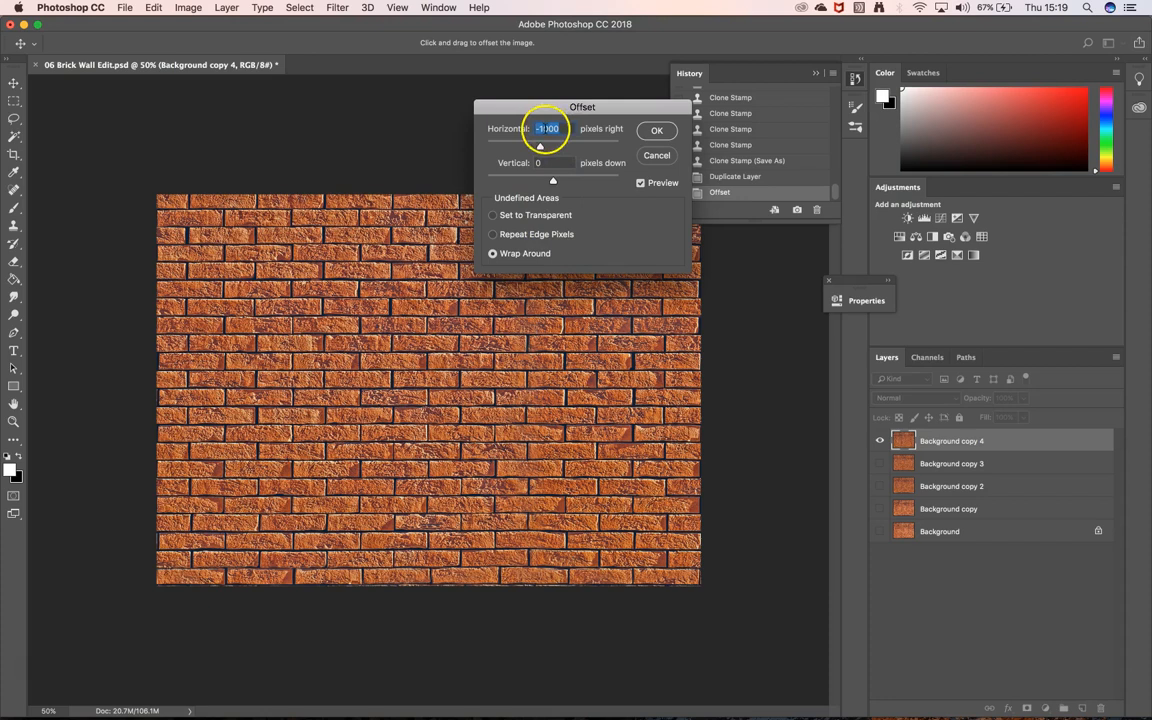
text(0)
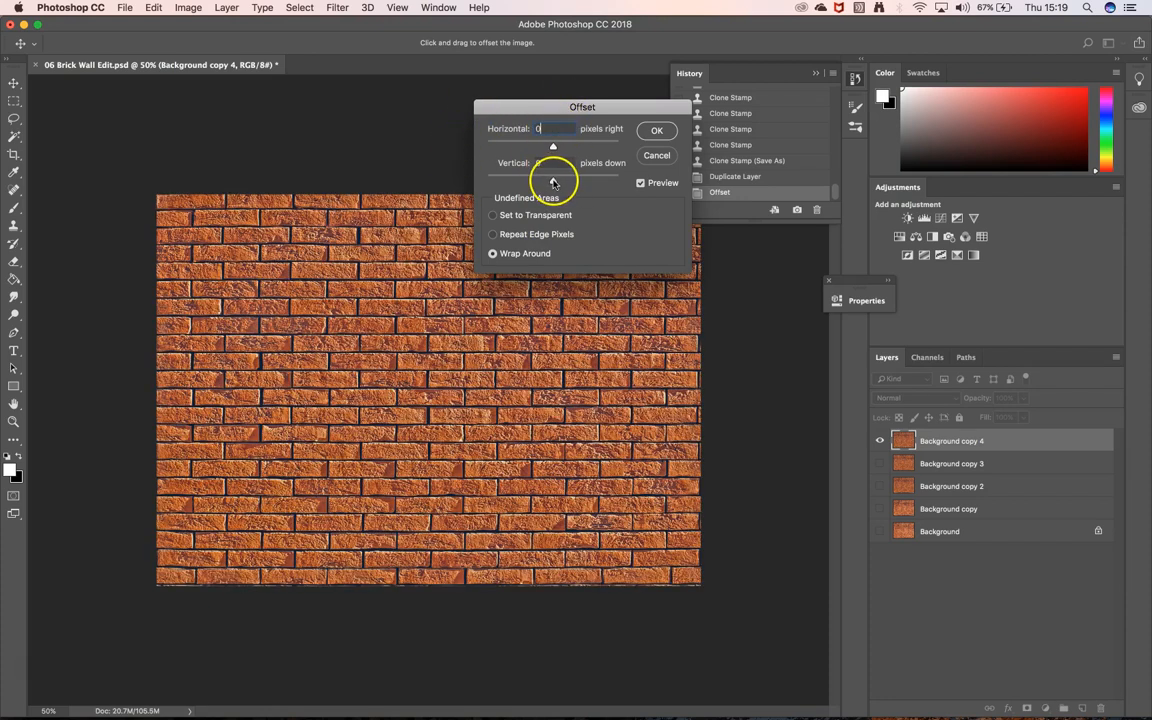
click(540, 163)
text(300)
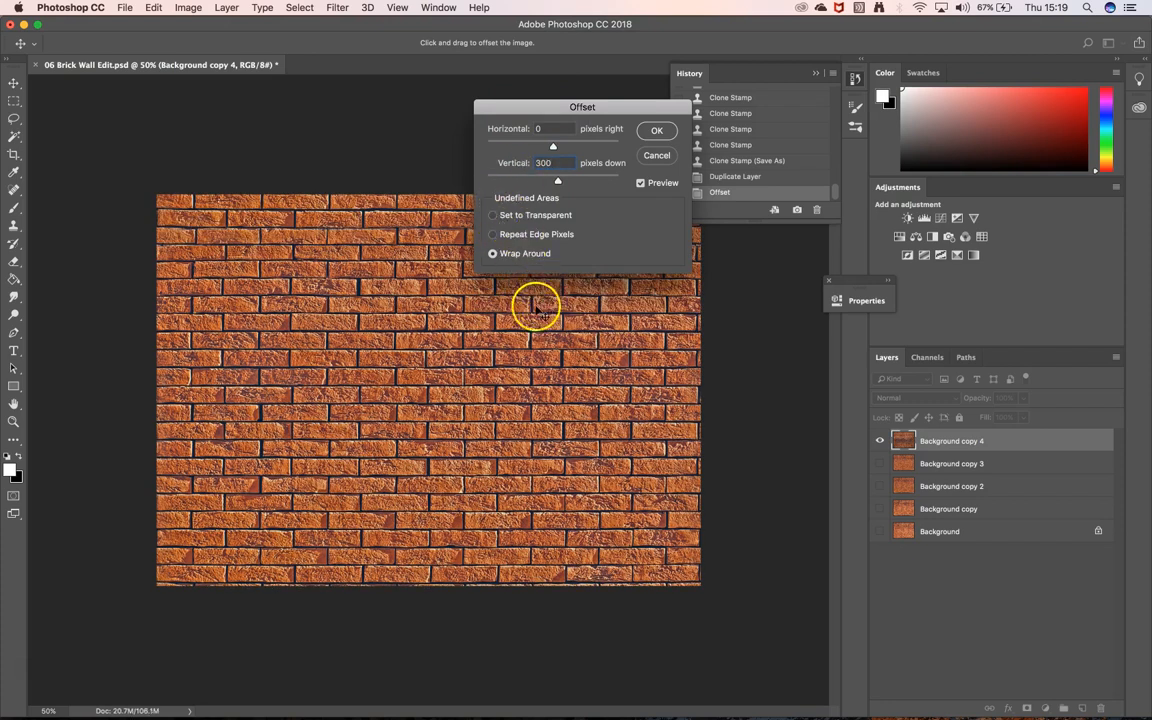
- Try several vertical offset amounts against the wall preview and apply a vertical offset of 5 pixels
drag(582, 105, 628, 391)
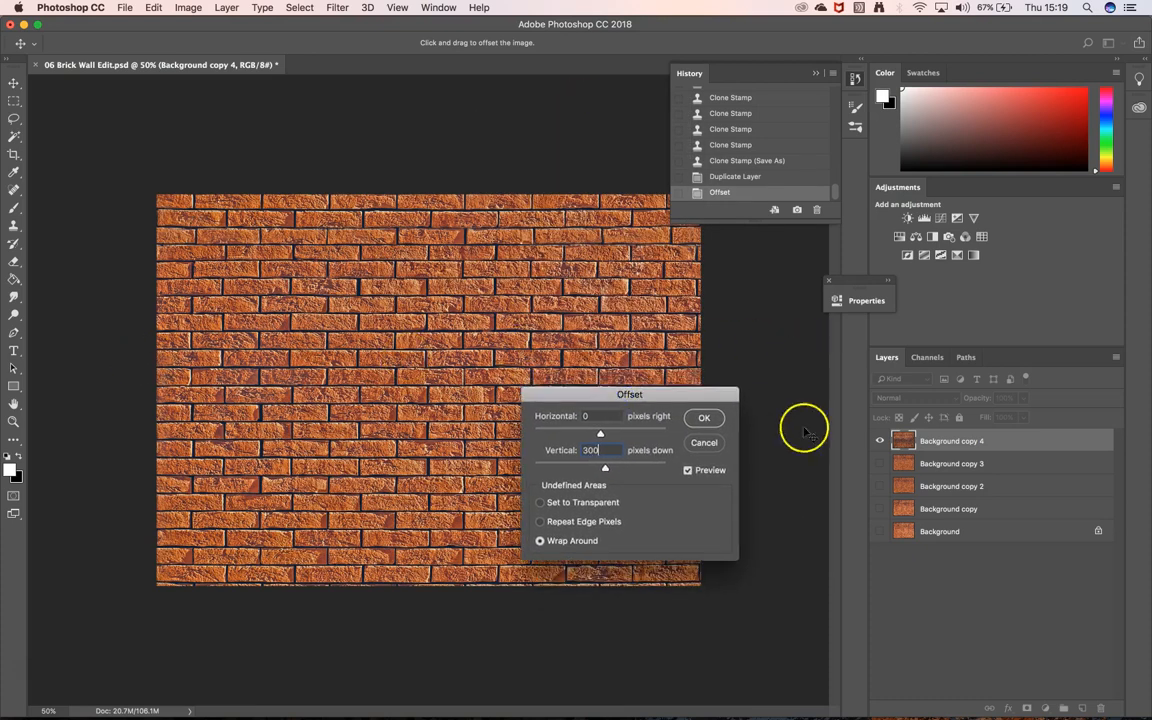
drag(606, 469, 592, 469)
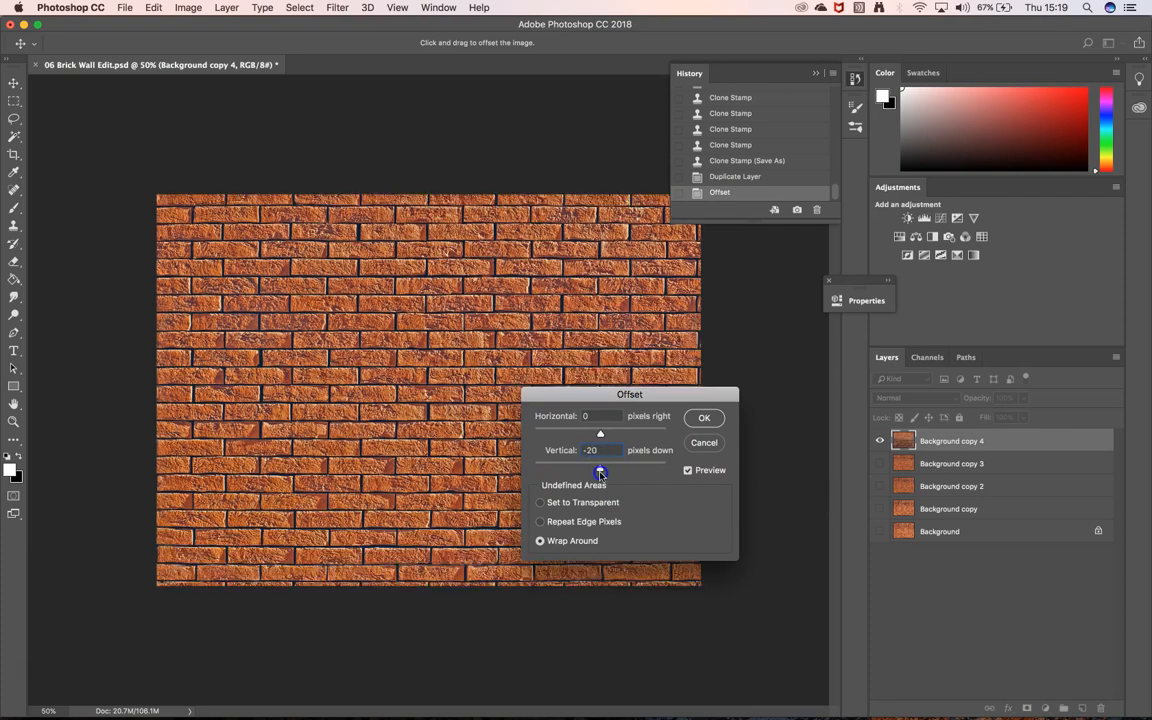
drag(604, 471, 611, 472)
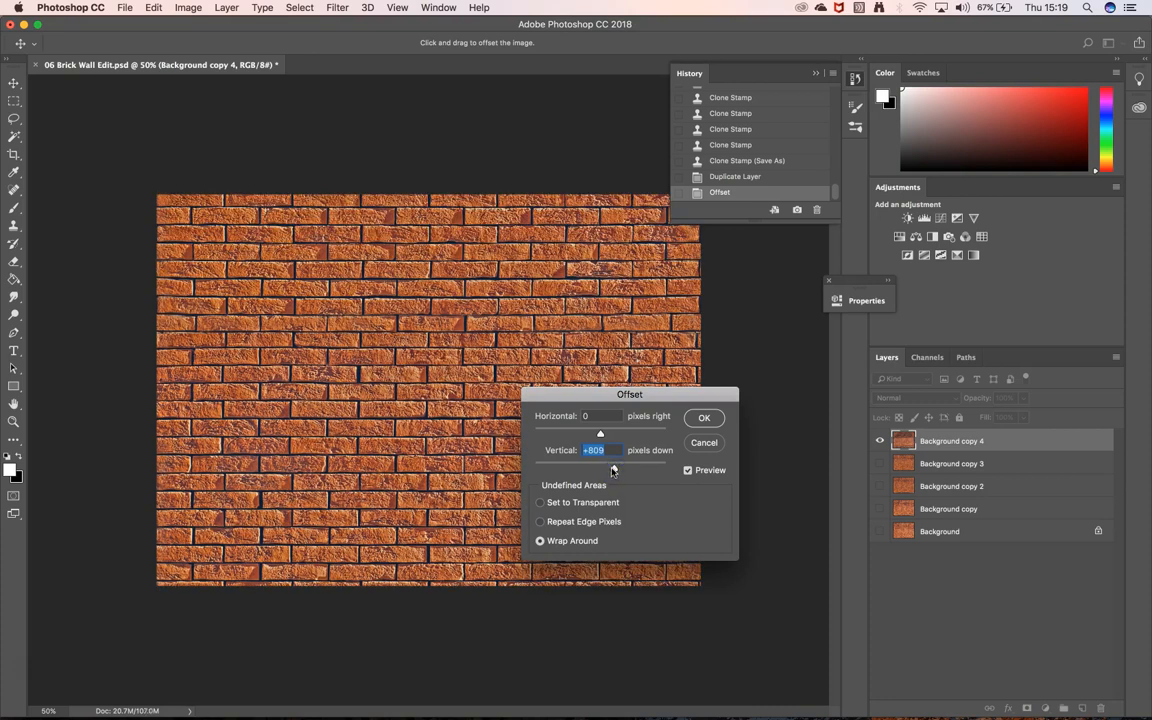
drag(615, 469, 600, 471)
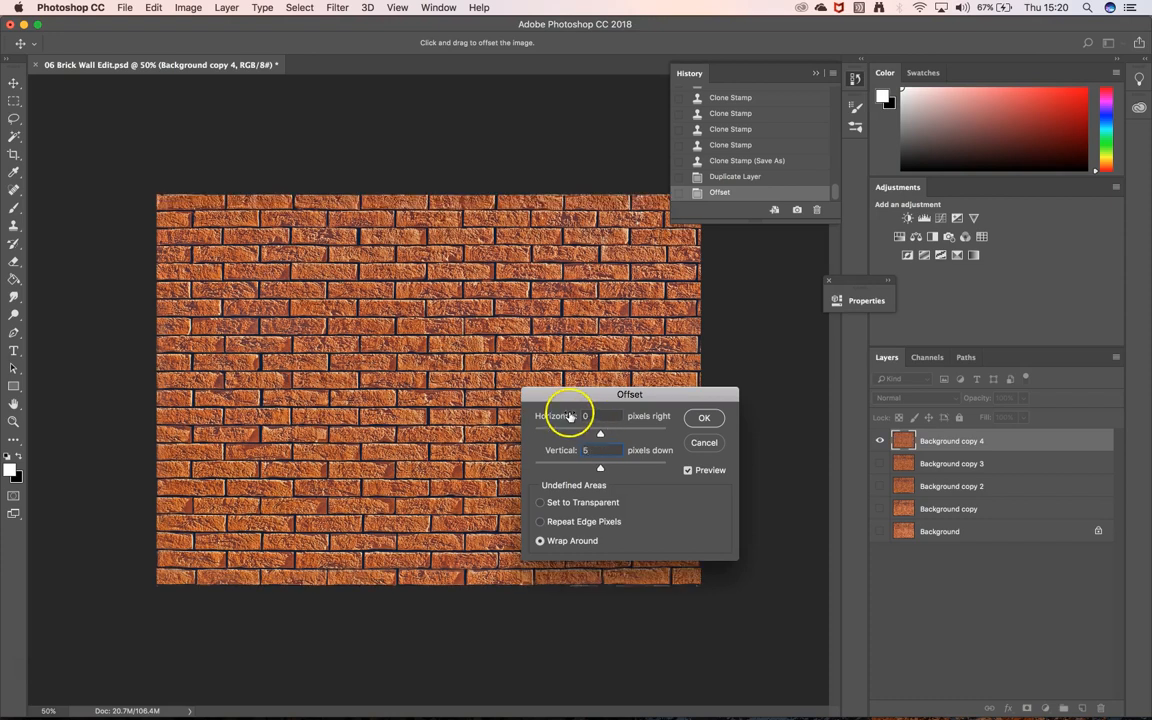
click(712, 416)
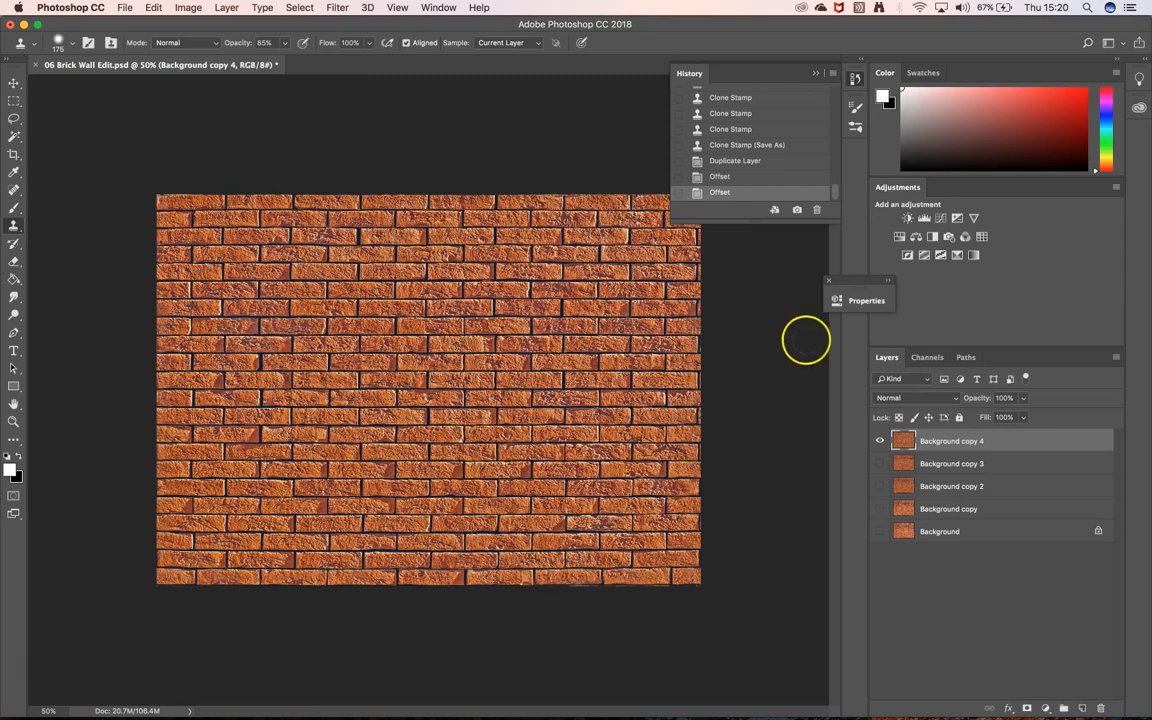
- Revert the 5-pixel offset in the history and offset the top layer vertically by 400 pixels with Wrap Around
key(super+equal)
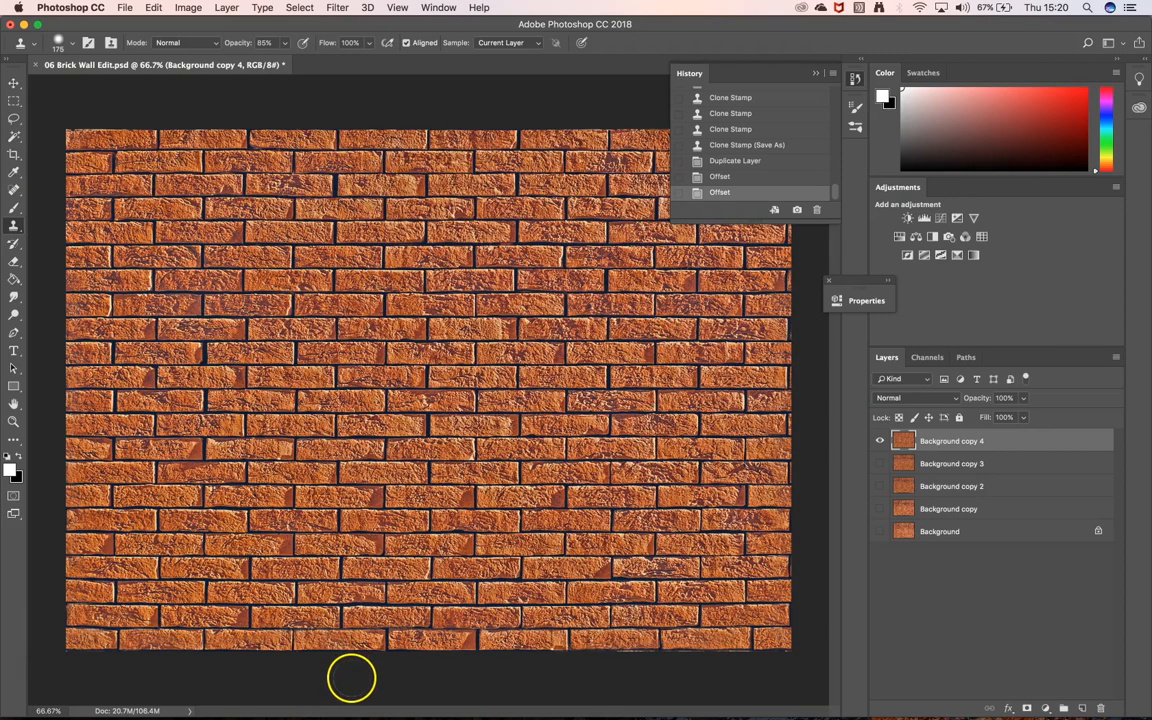
click(720, 178)
click(280, 8)
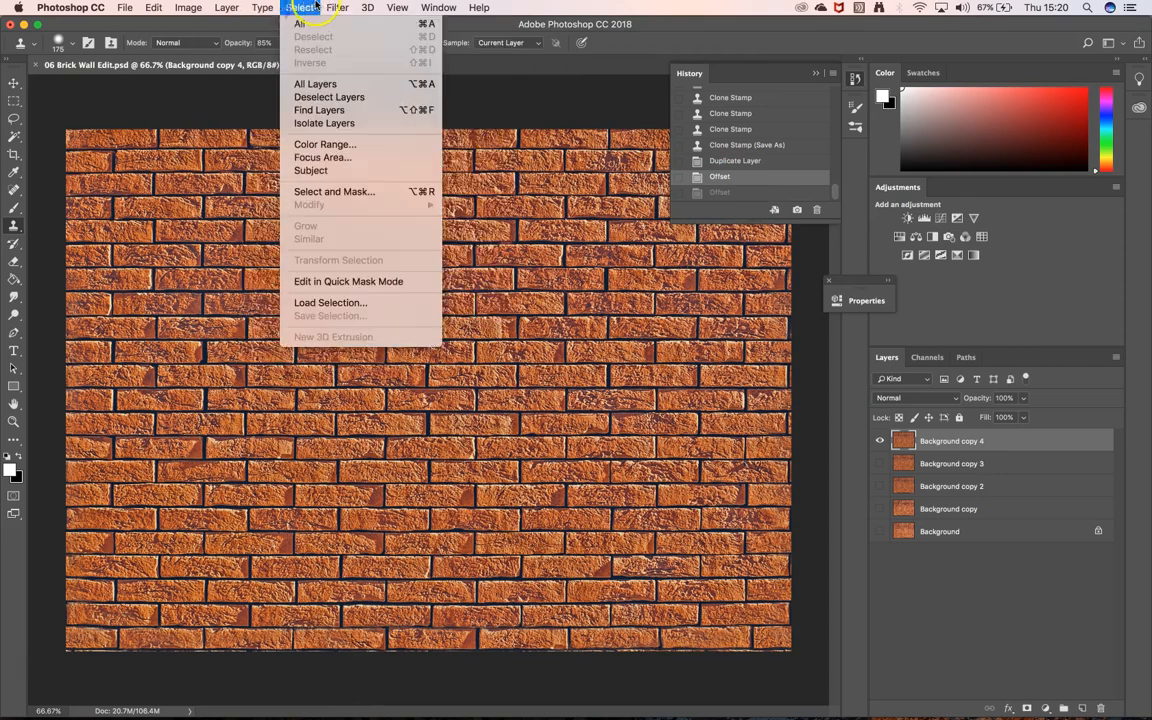
click(333, 8)
mouse_move(386, 288)
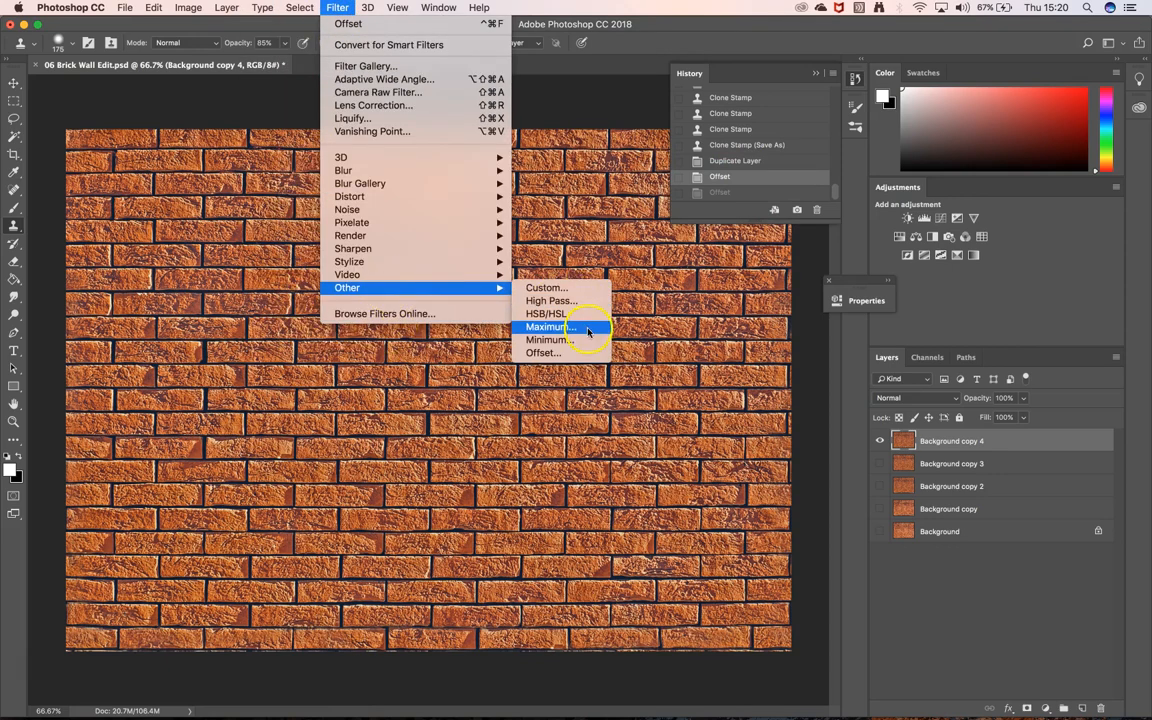
click(562, 357)
click(549, 449)
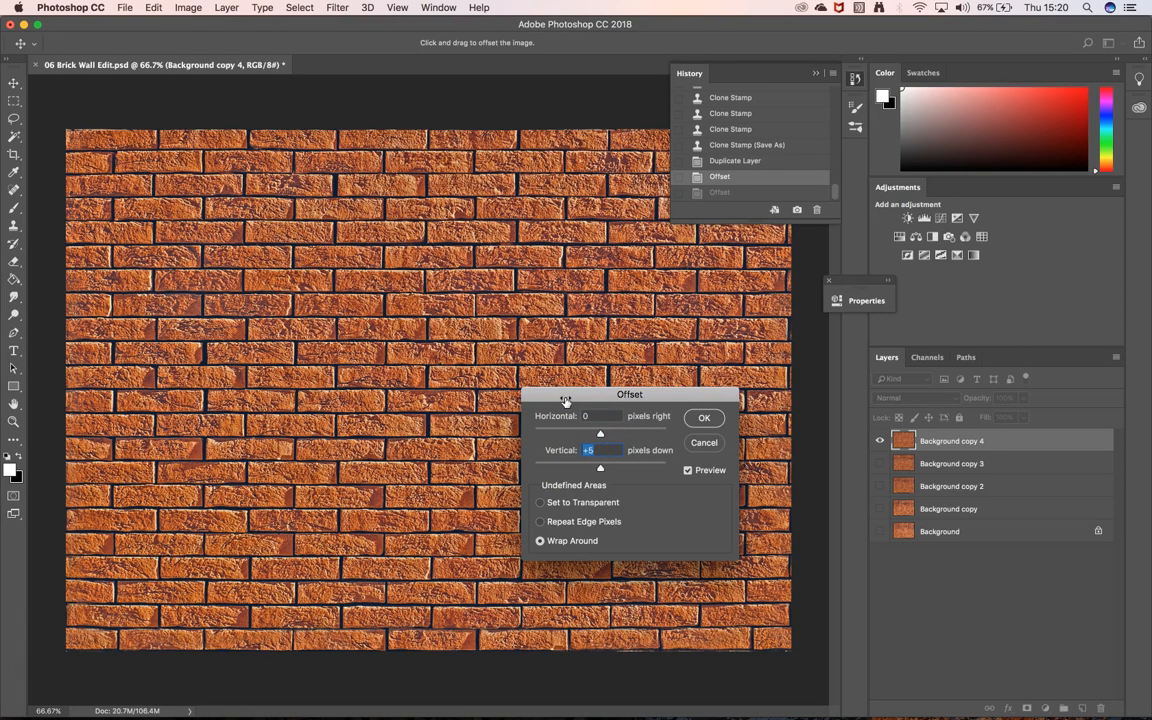
text(50)
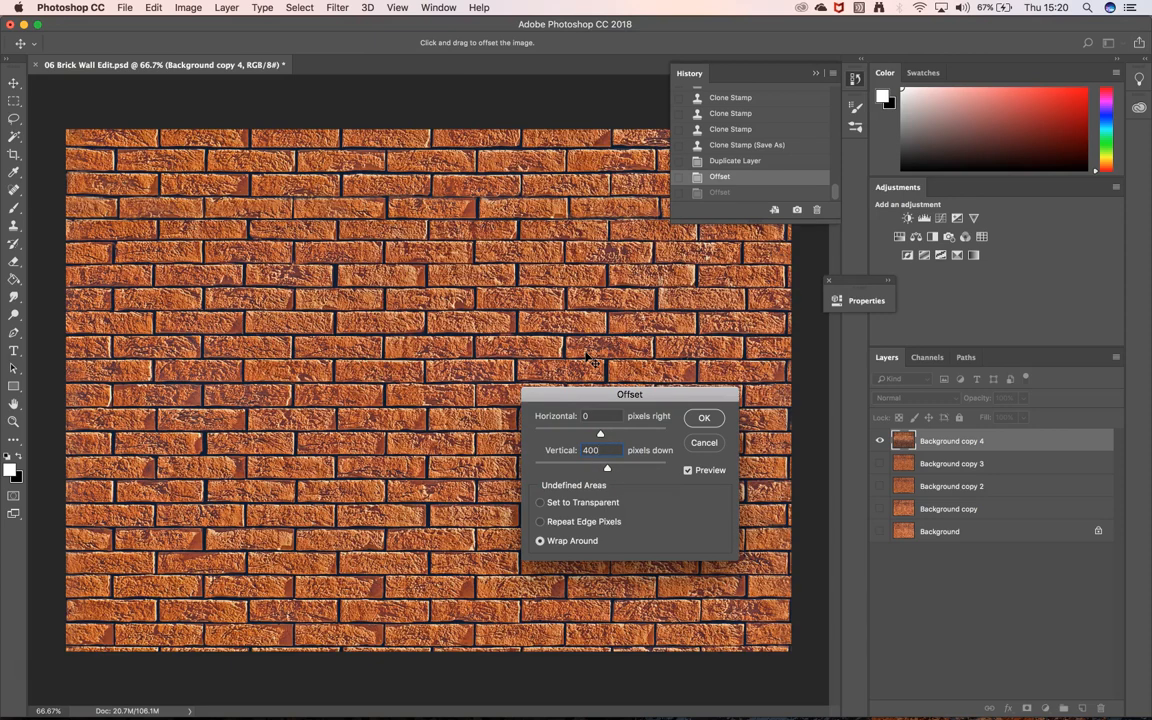
click(704, 418)
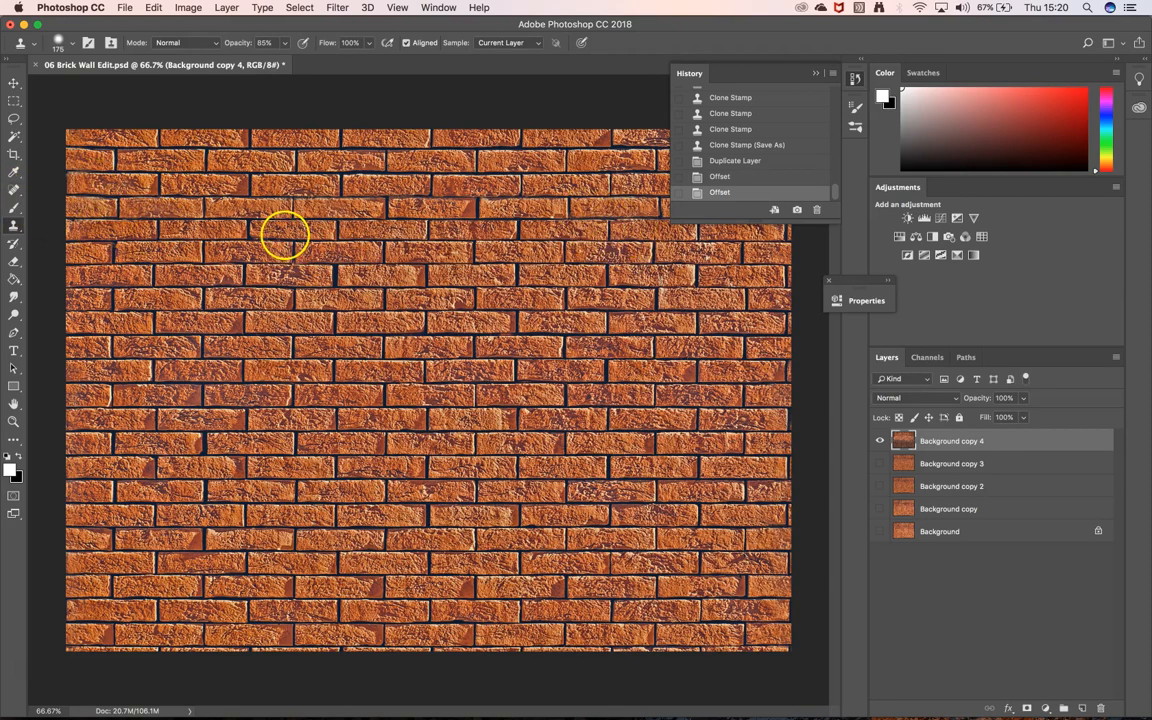
- Examine the wrapped horizontal seam in the upper brick rows up close and at full wall view
key(super+0)
key(super+plus)
key(super+plus)
drag(224, 226, 498, 382)
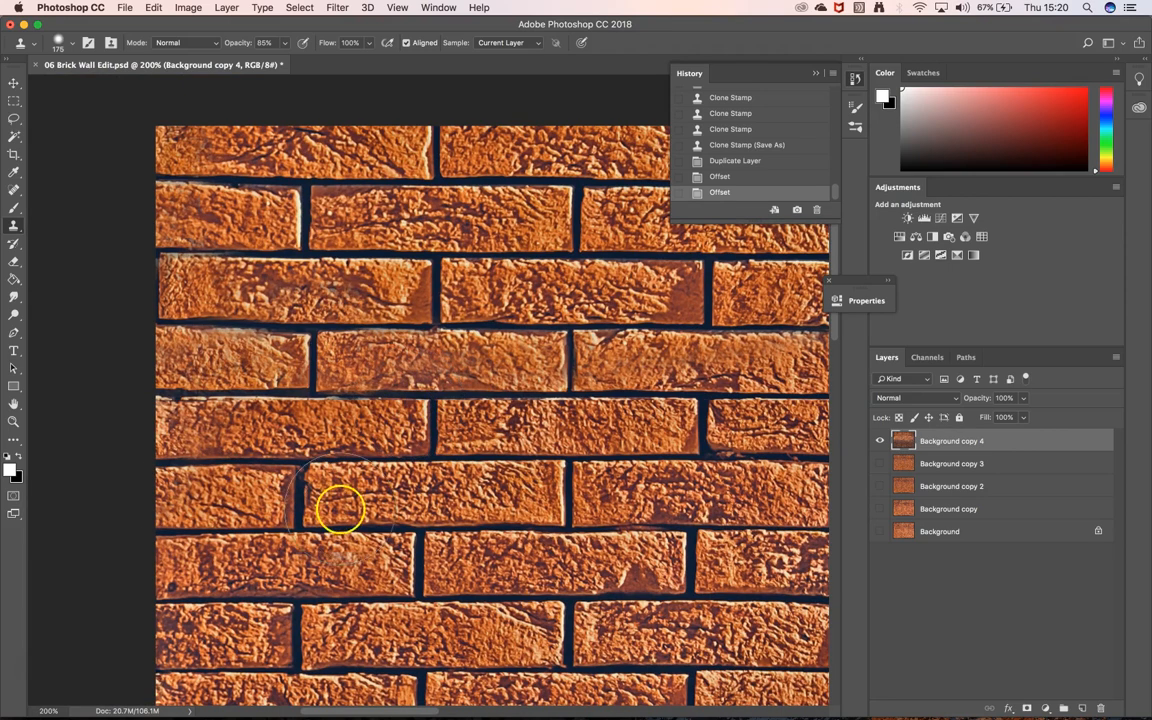
mouse_move(380, 489)
mouse_down()
mouse_move(393, 314)
mouse_move(405, 478)
mouse_up()
key(super+1)
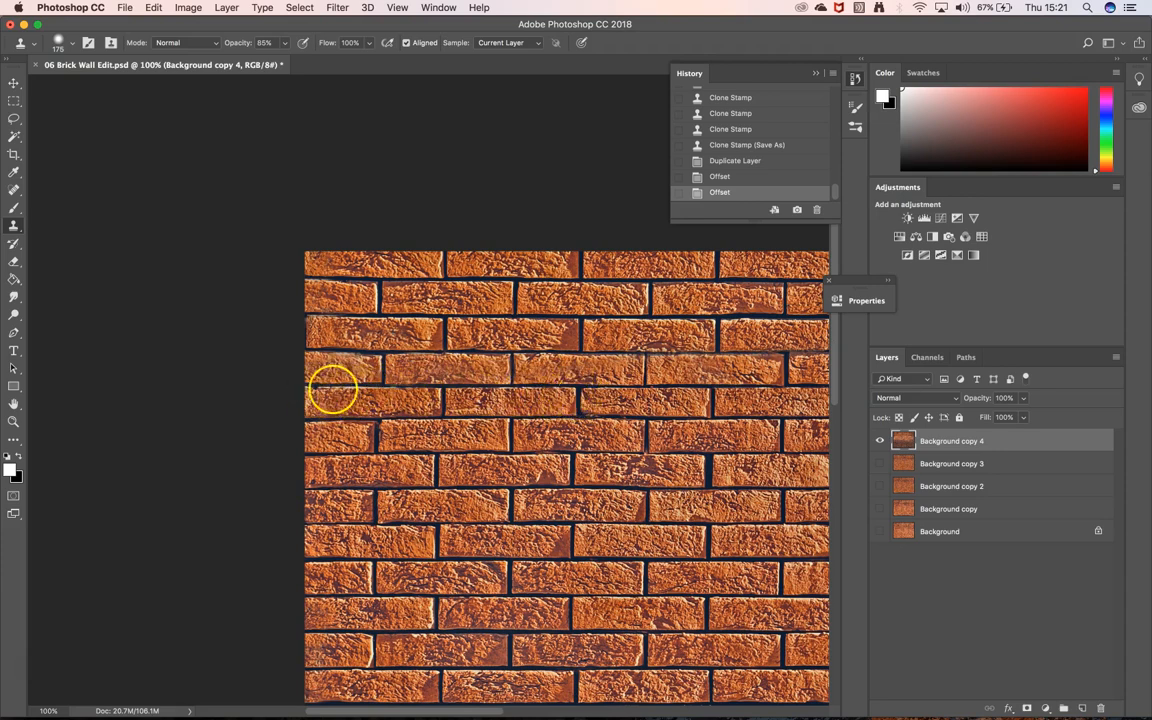
key(super+minus)
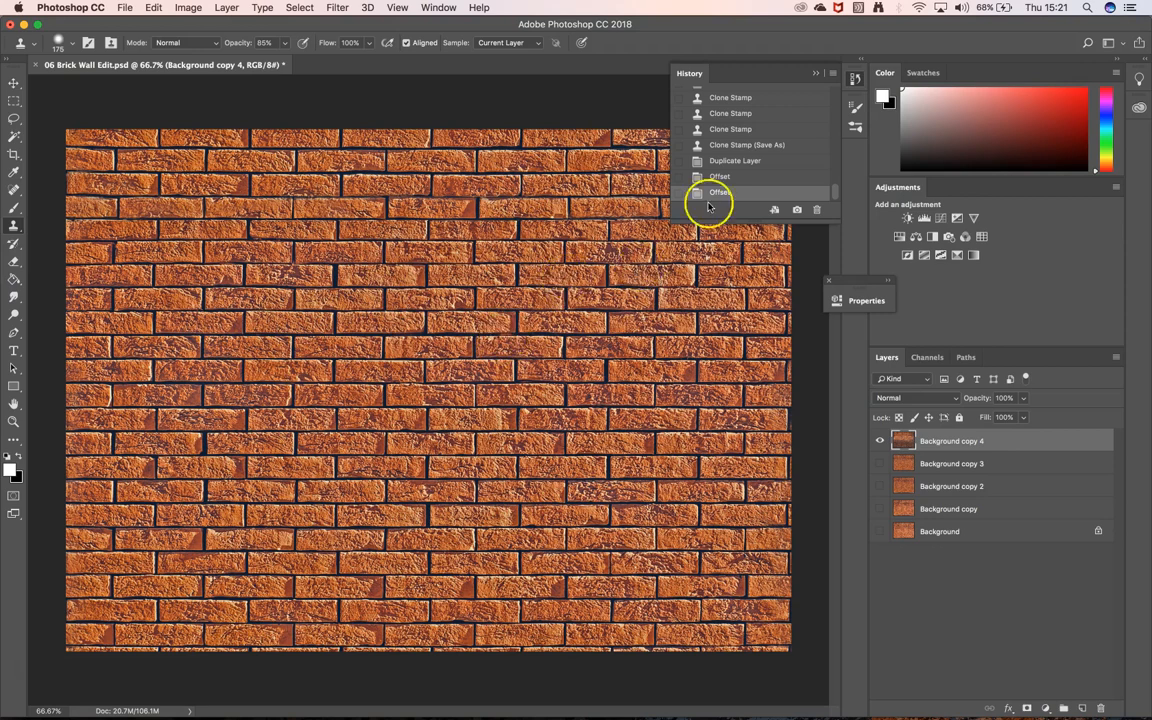
- Undo both test offsets, returning to the history state right after the layer was duplicated
click(731, 177)
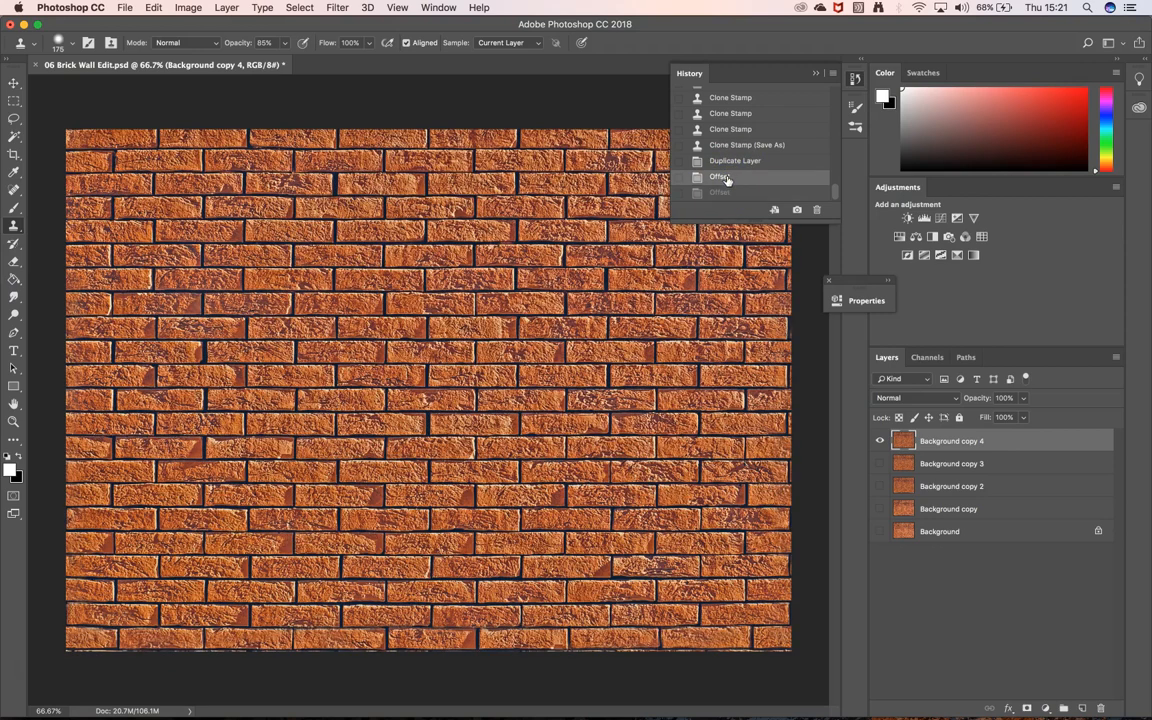
click(735, 161)
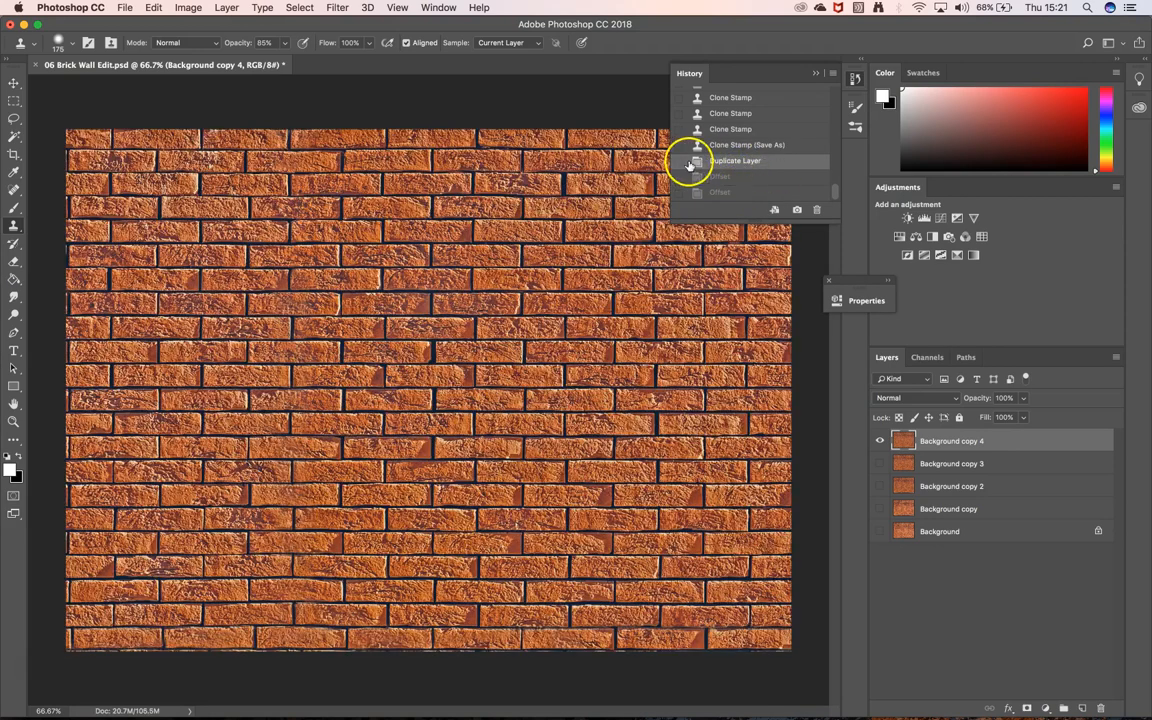